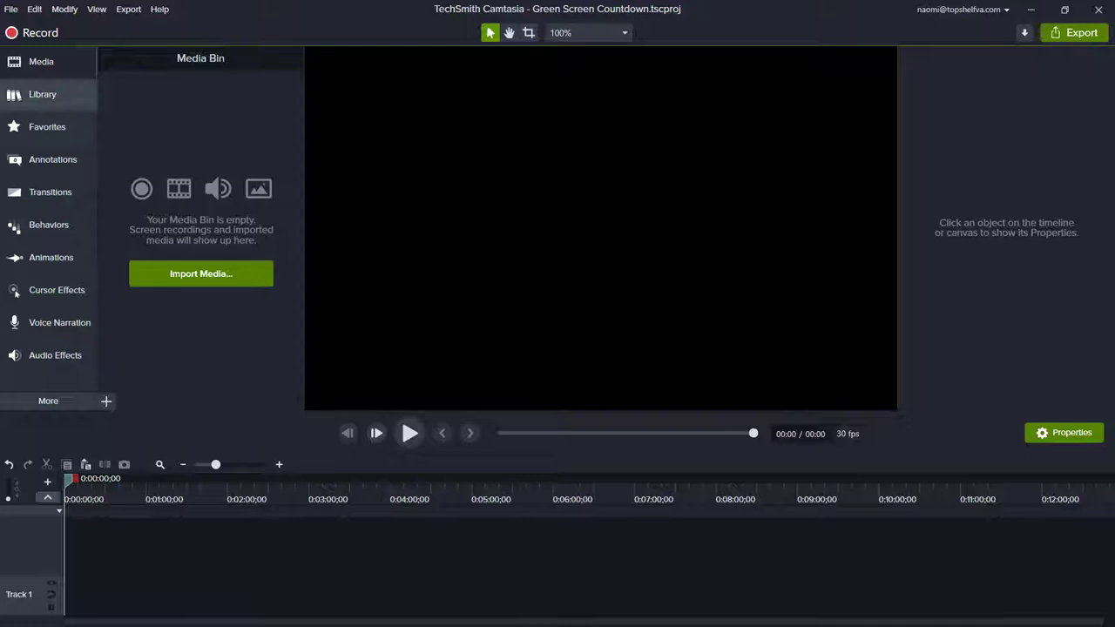
- Save the project as 'Green Screen Countdown' and set the canvas colour to #2AFF00
left_click(11, 9)
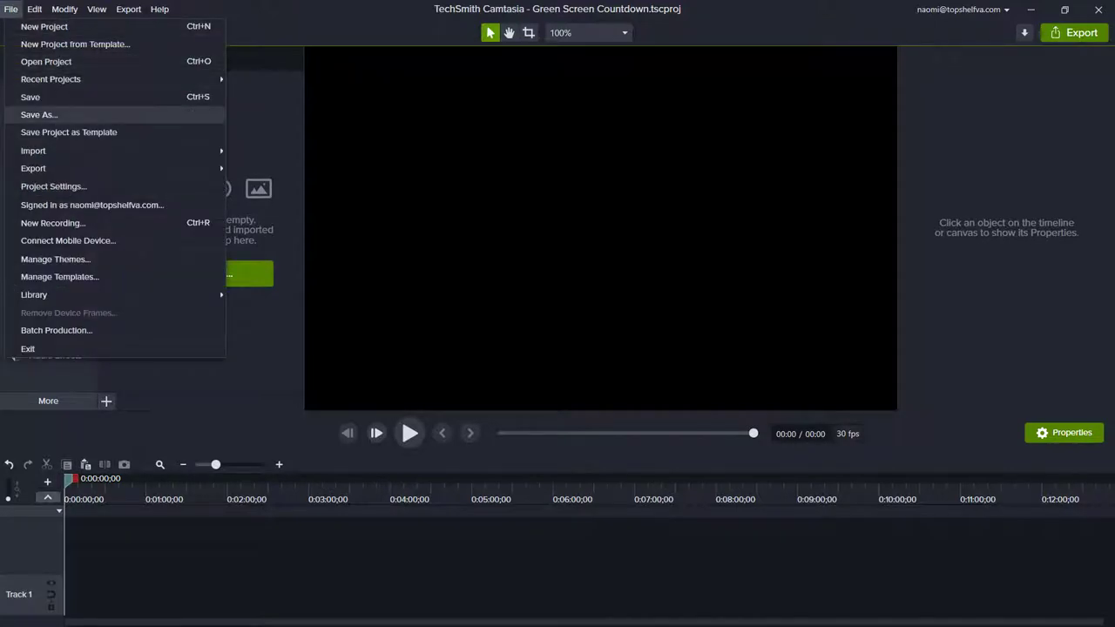
left_click(39, 114)
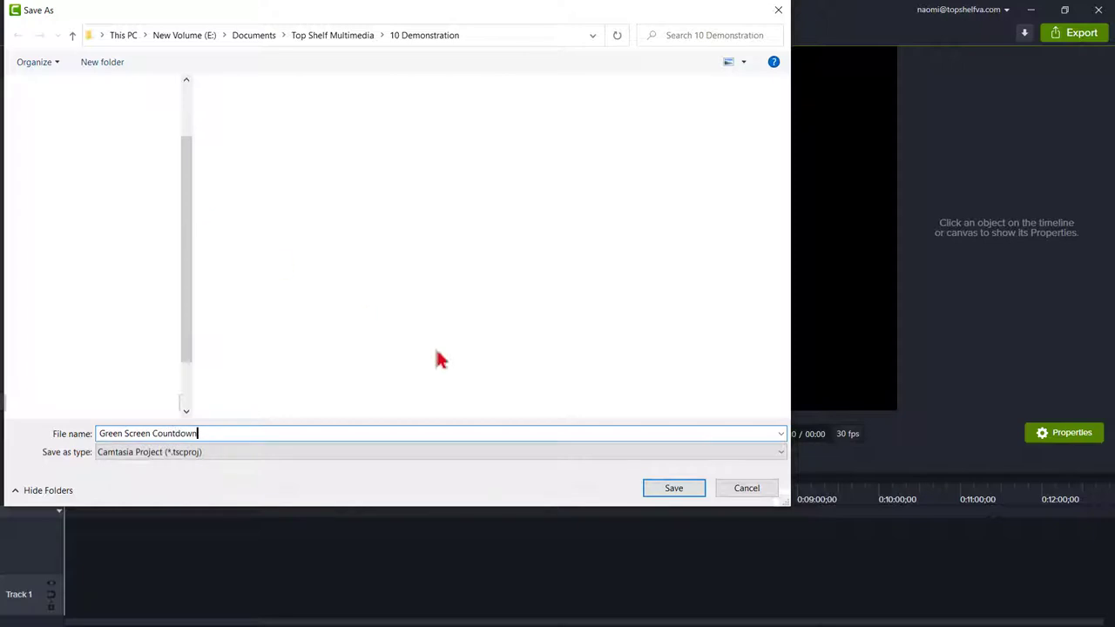
left_click(674, 489)
left_click(624, 35)
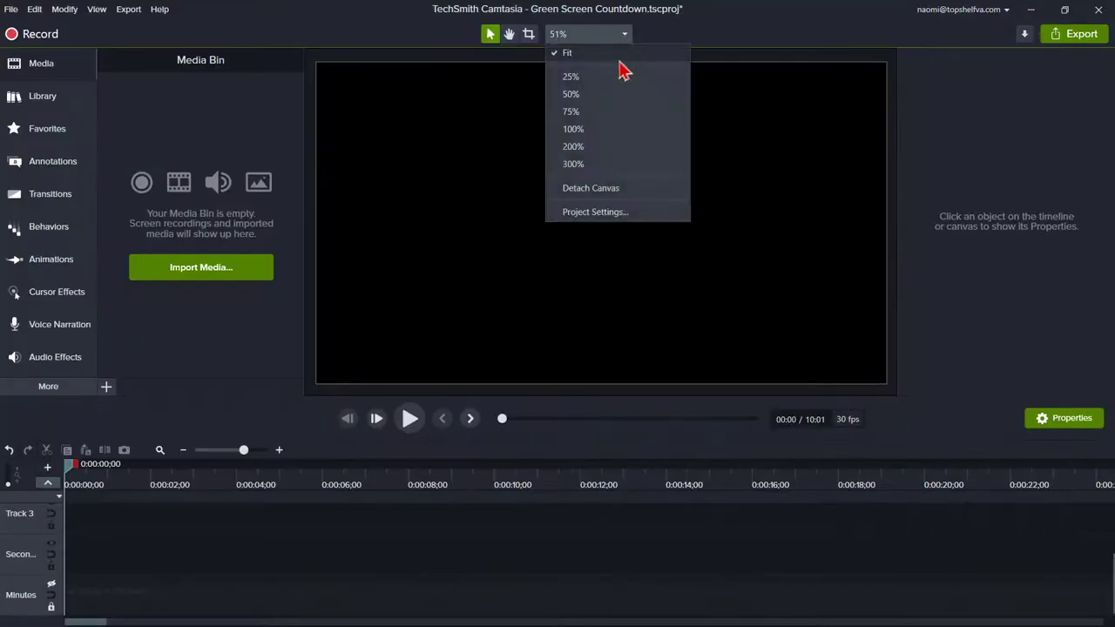
left_click(598, 214)
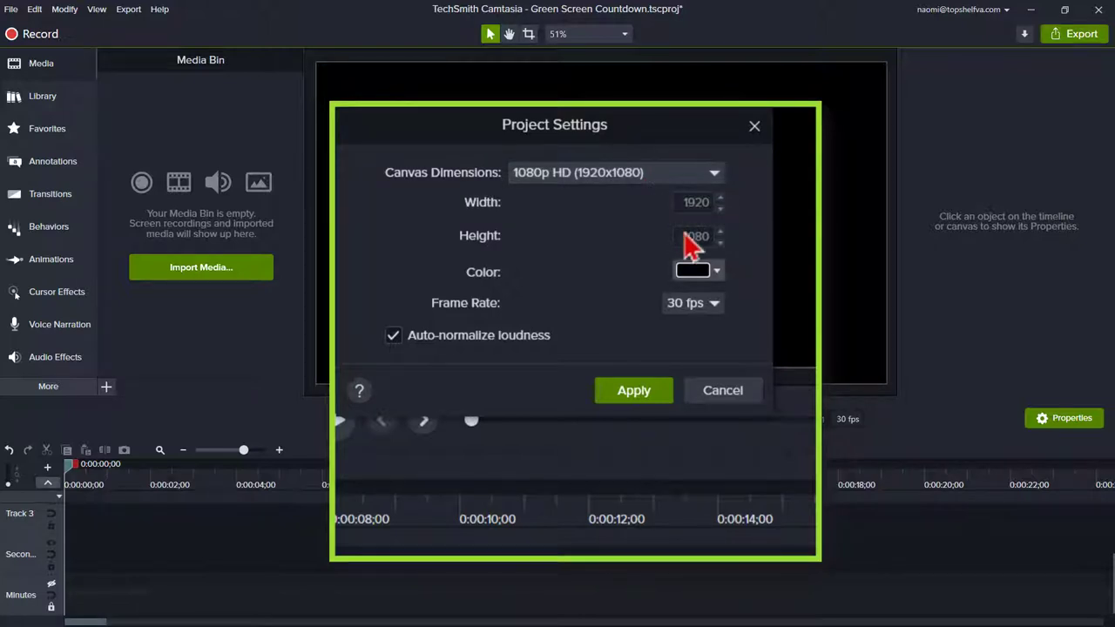
left_click(716, 271)
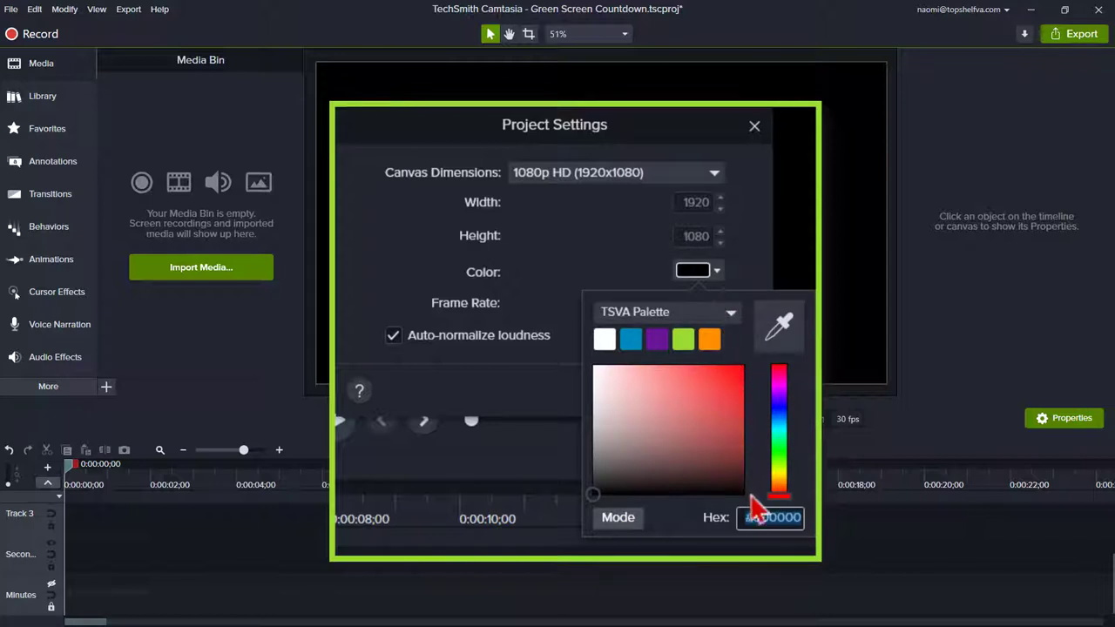
type("#2AFF00")
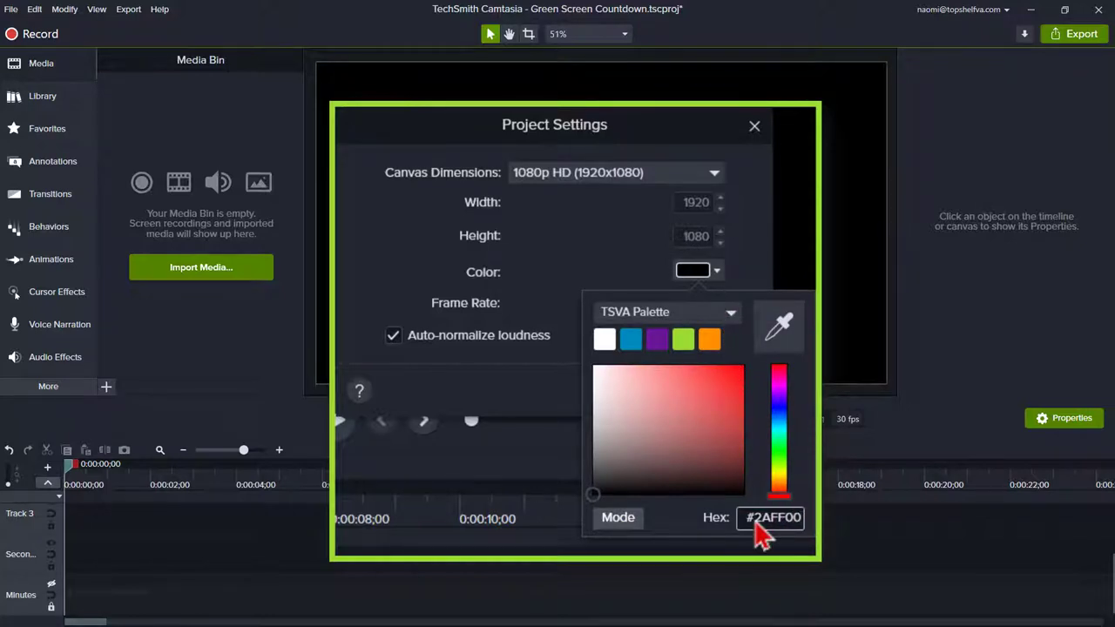
key("Return")
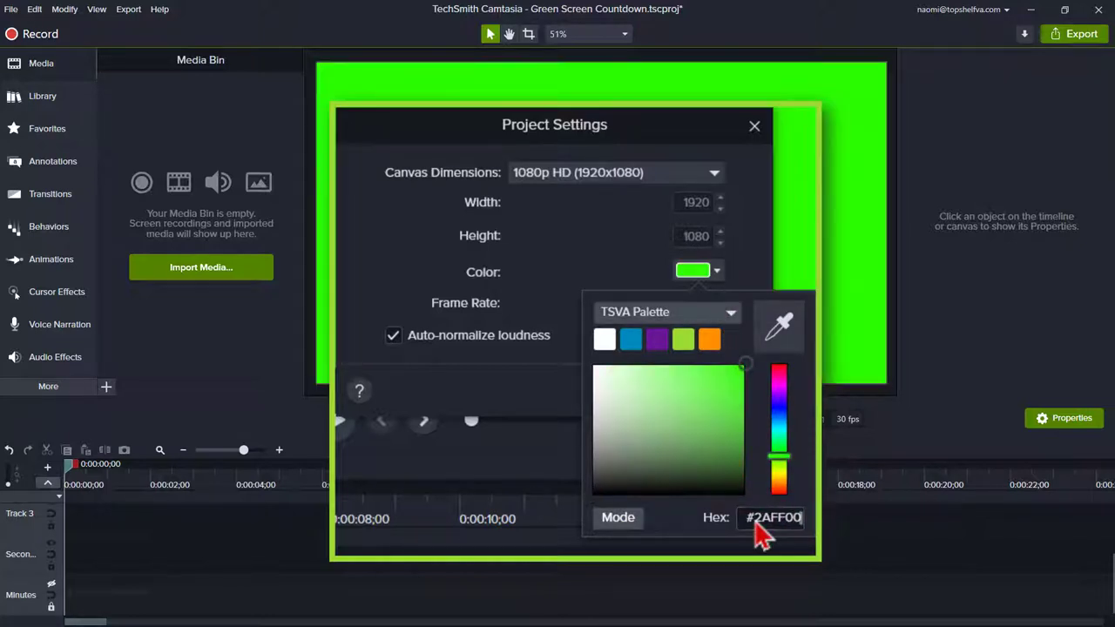
left_click(619, 266)
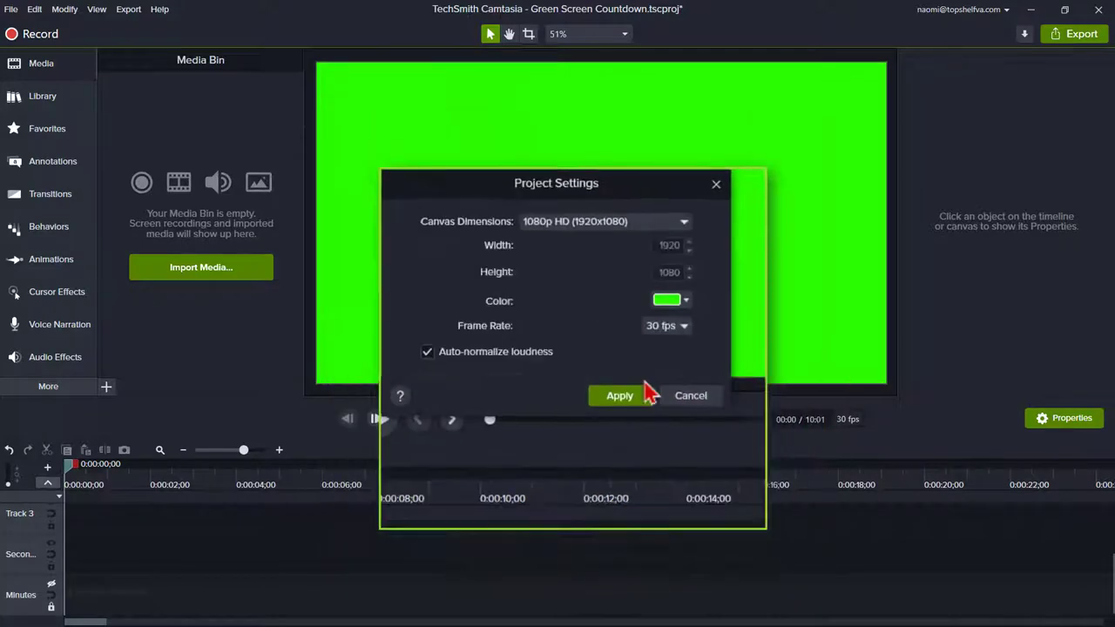
- Apply the green canvas, then expand Group 1 and check the Minutes text's hex colour
left_click(627, 393)
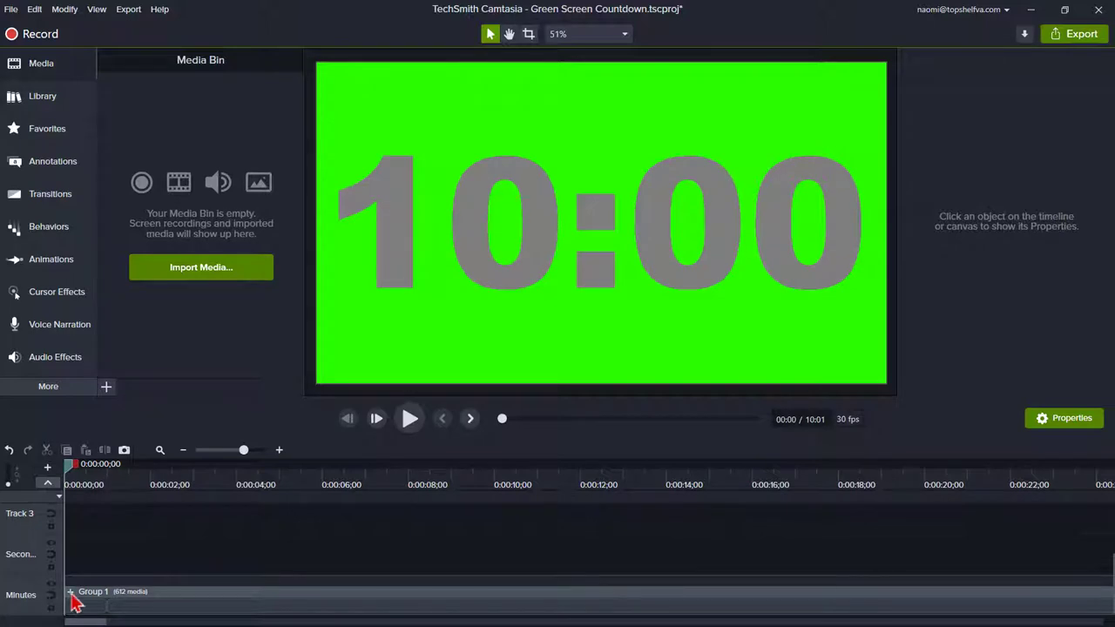
left_click(71, 593)
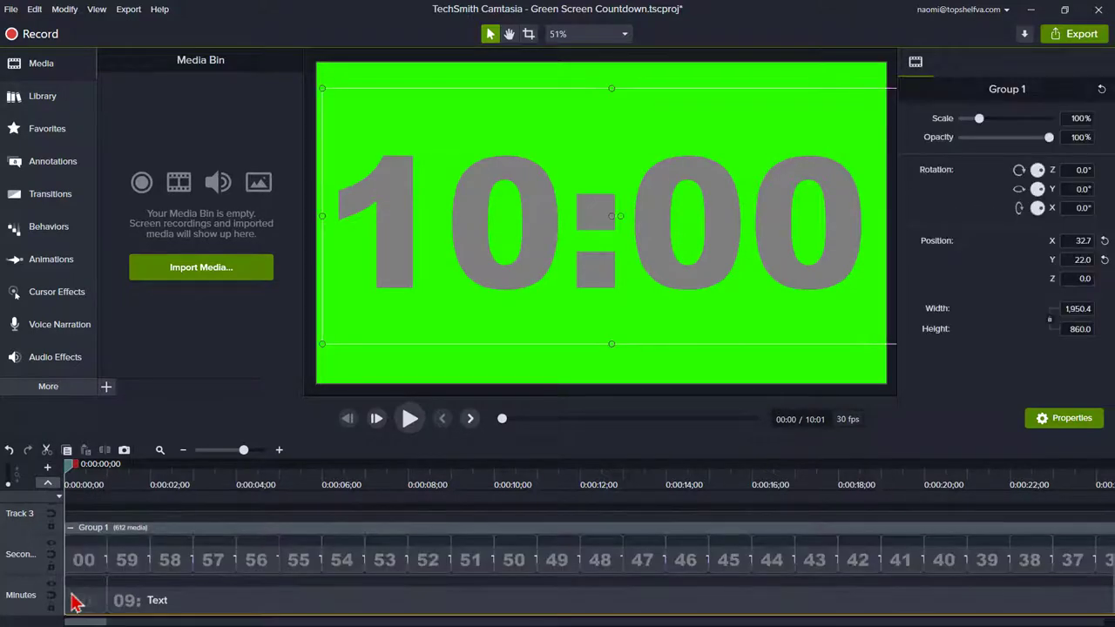
left_click(618, 607)
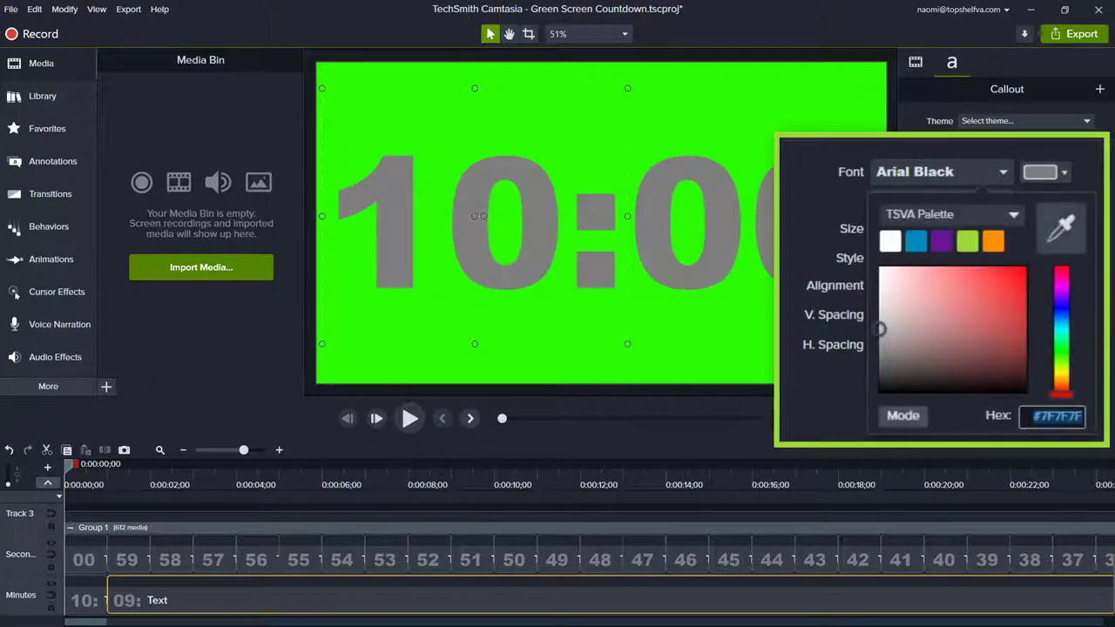
left_click(1059, 416)
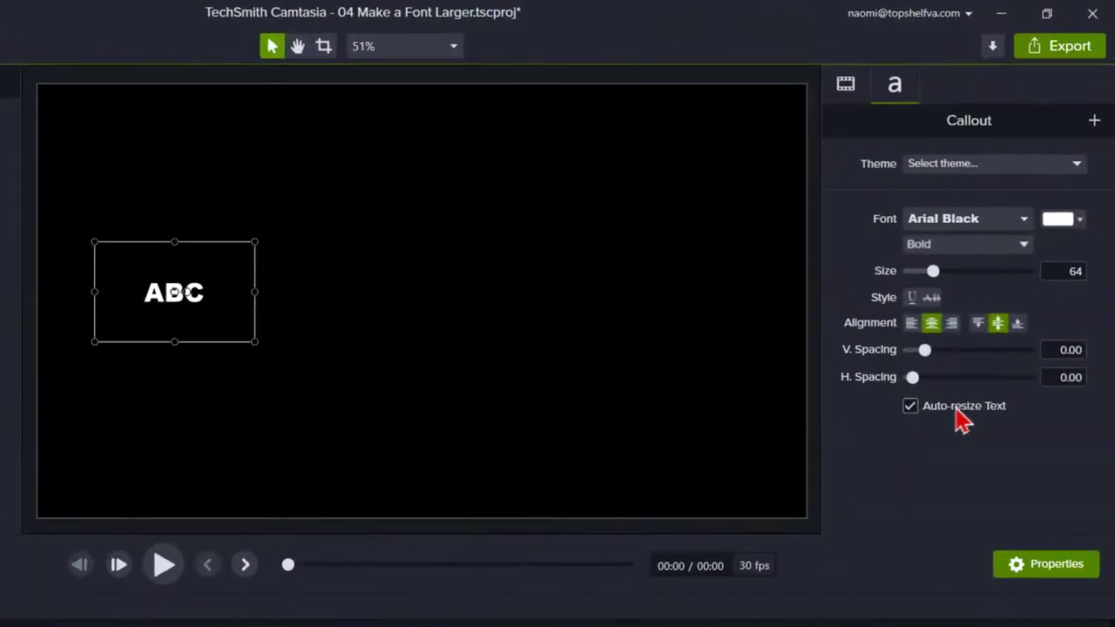
- Turn off auto-resize and replace ABC with 10 at font size 500, enlarging the box
left_click(992, 301)
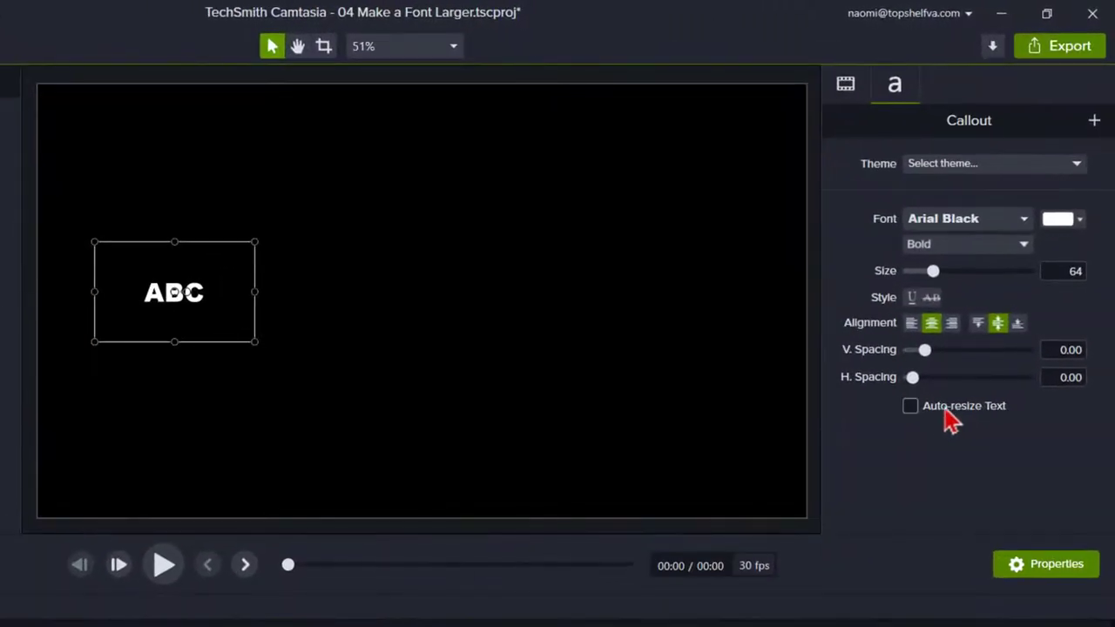
double_click(149, 294)
key("BackSpace")
type("10")
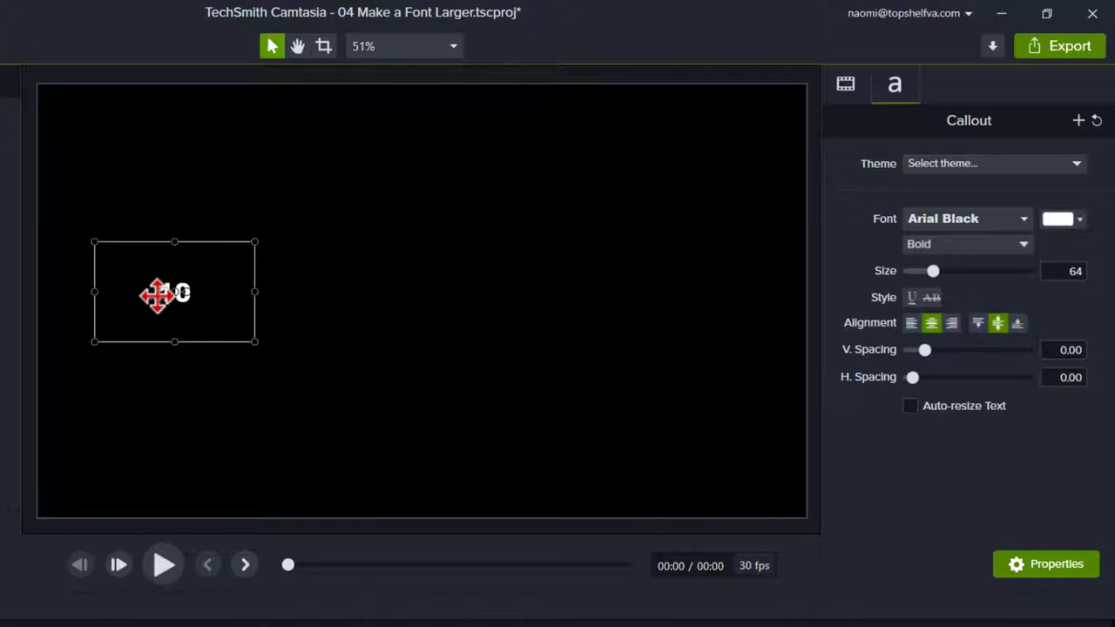
left_click(1068, 271)
type("500")
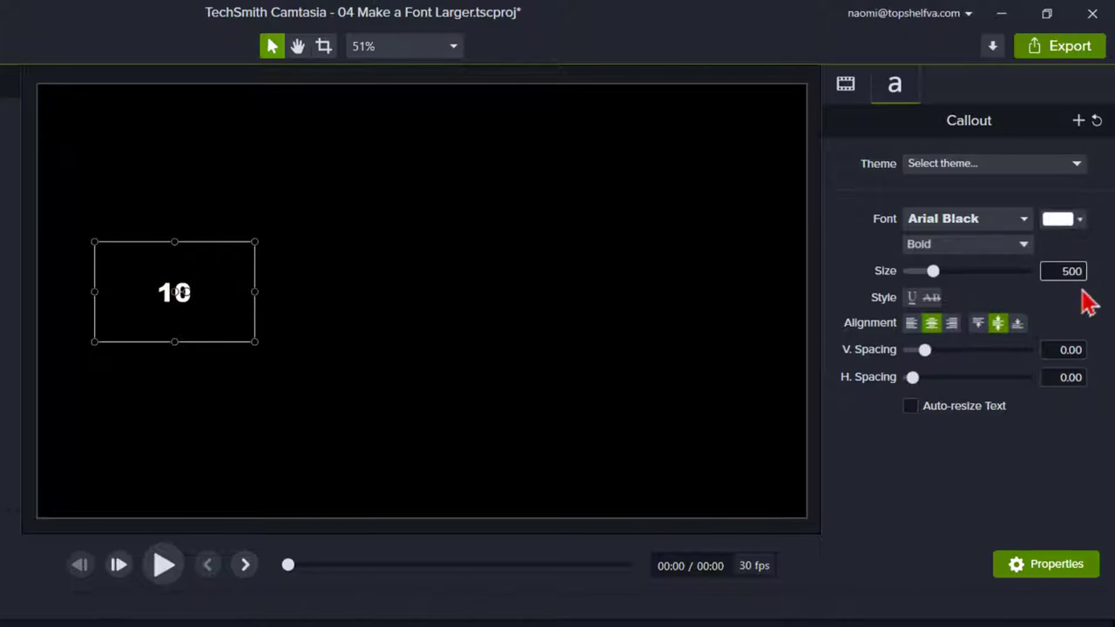
key("Return")
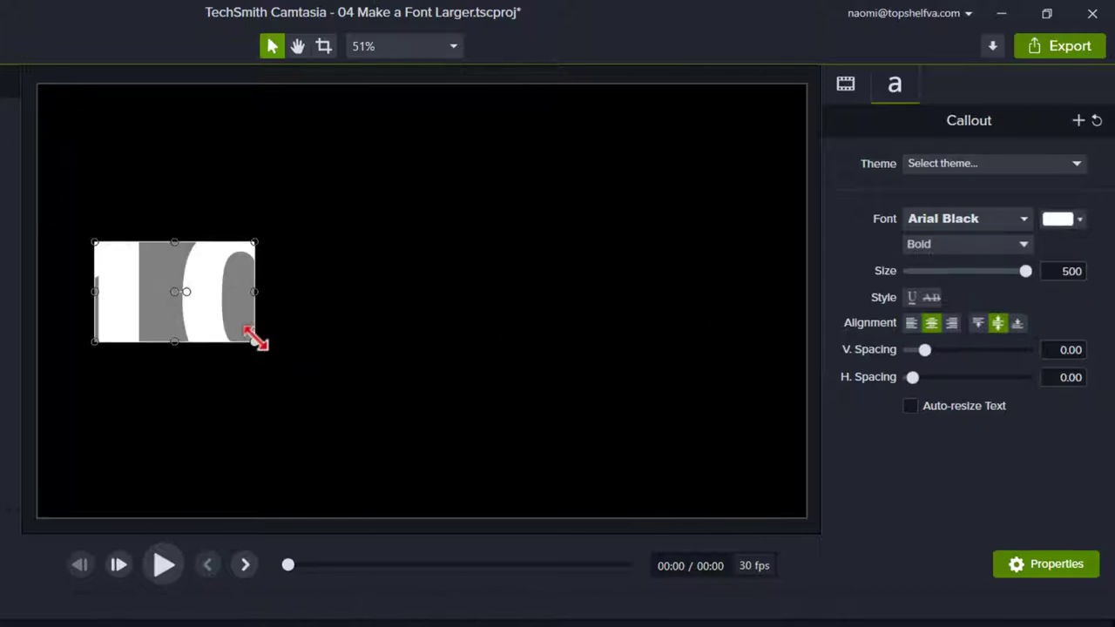
left_click_drag(254, 339, 364, 416)
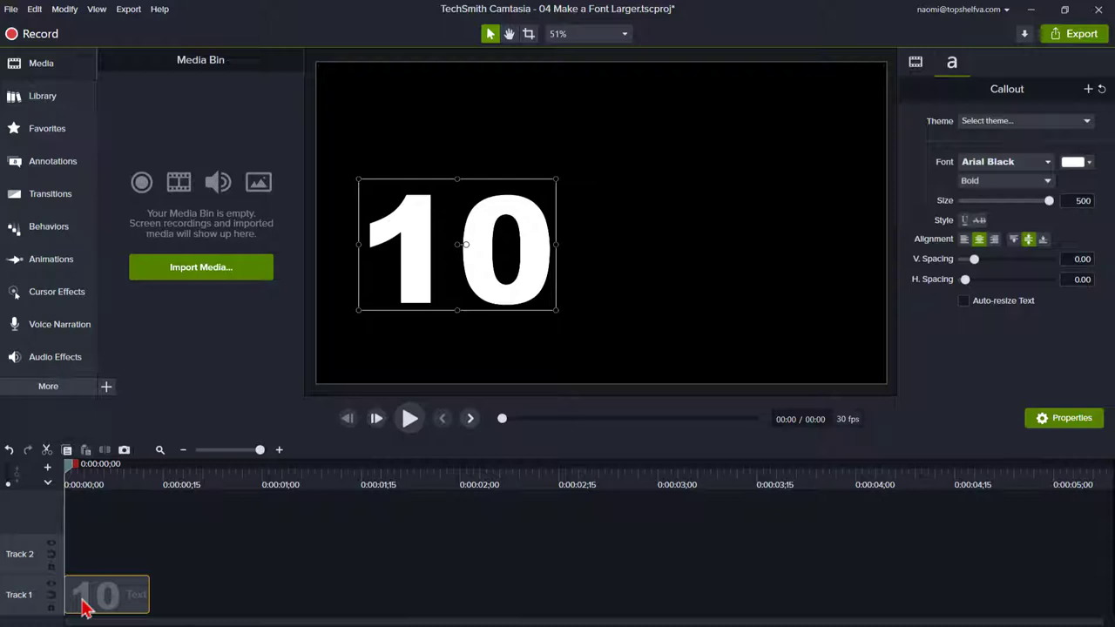
- Duplicate the 10 clip, group both copies and scale the group up to about 130%
key("ctrl+c")
key("ctrl+v")
left_click_drag(109, 528, 106, 612)
key("ctrl+g")
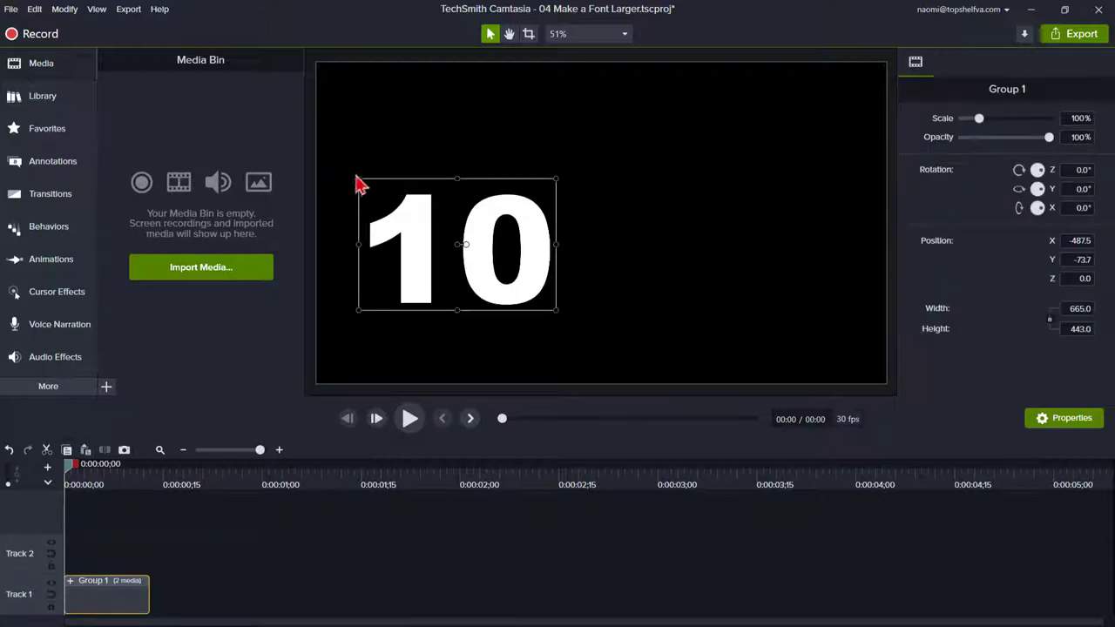
left_click_drag(357, 178, 322, 154)
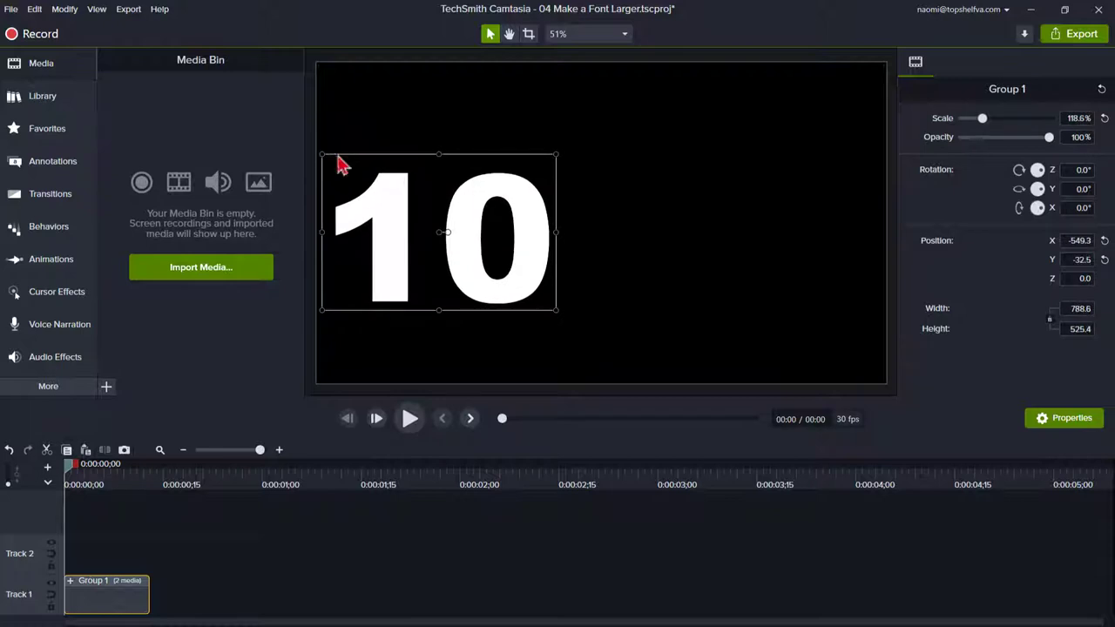
left_click_drag(556, 310, 572, 324)
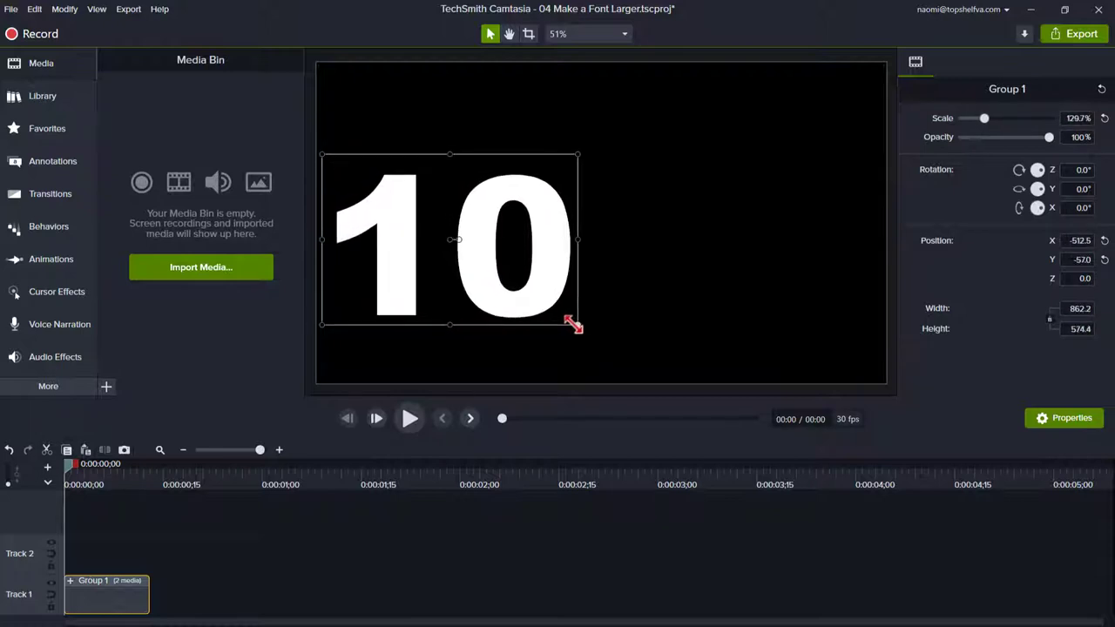
- Ungroup the 10 clips, delete the duplicate and set the remaining clip's font size to 610
left_click(71, 581)
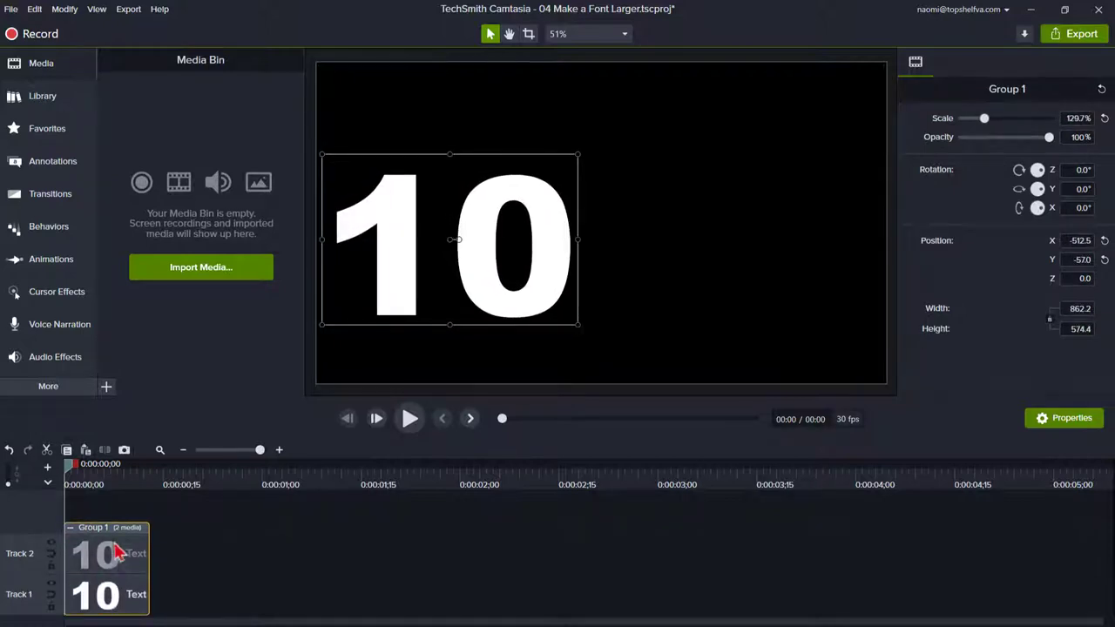
left_click(105, 479)
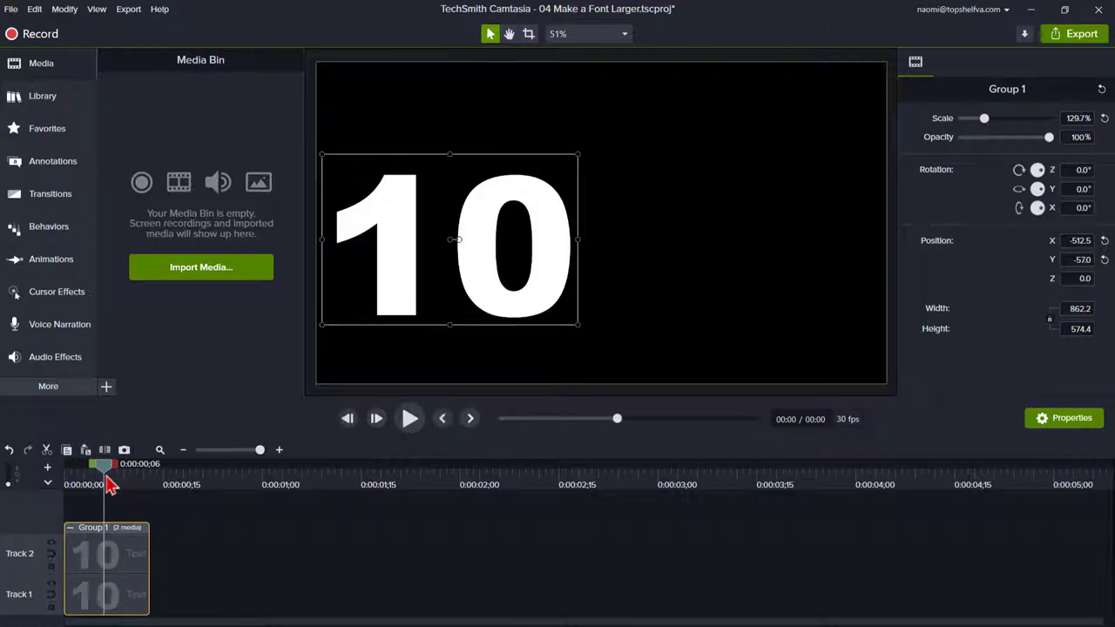
right_click(119, 573)
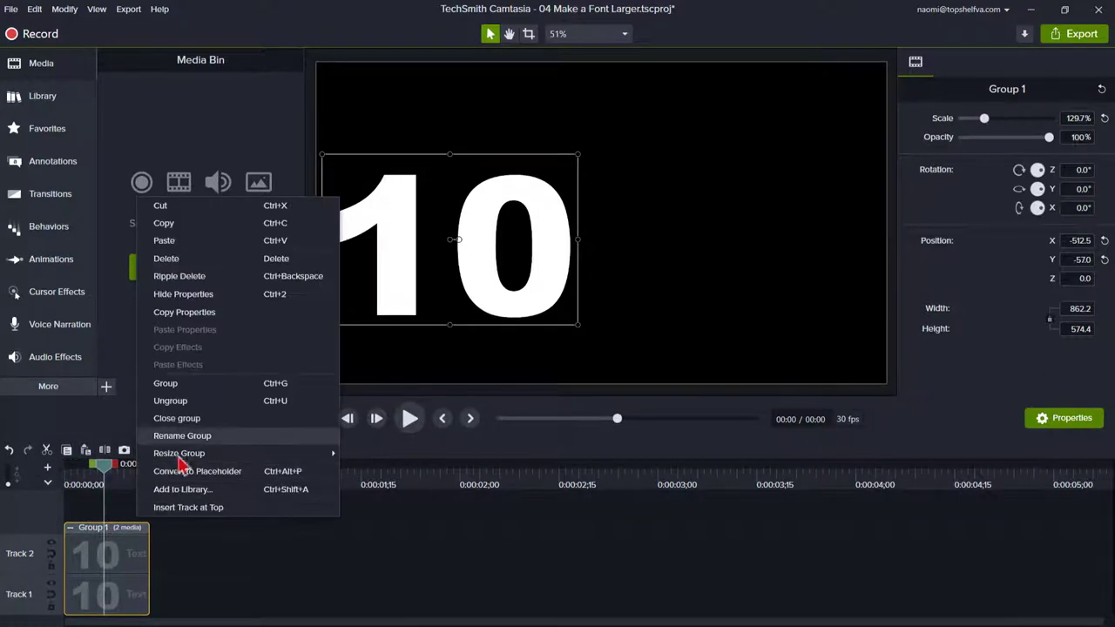
left_click(171, 401)
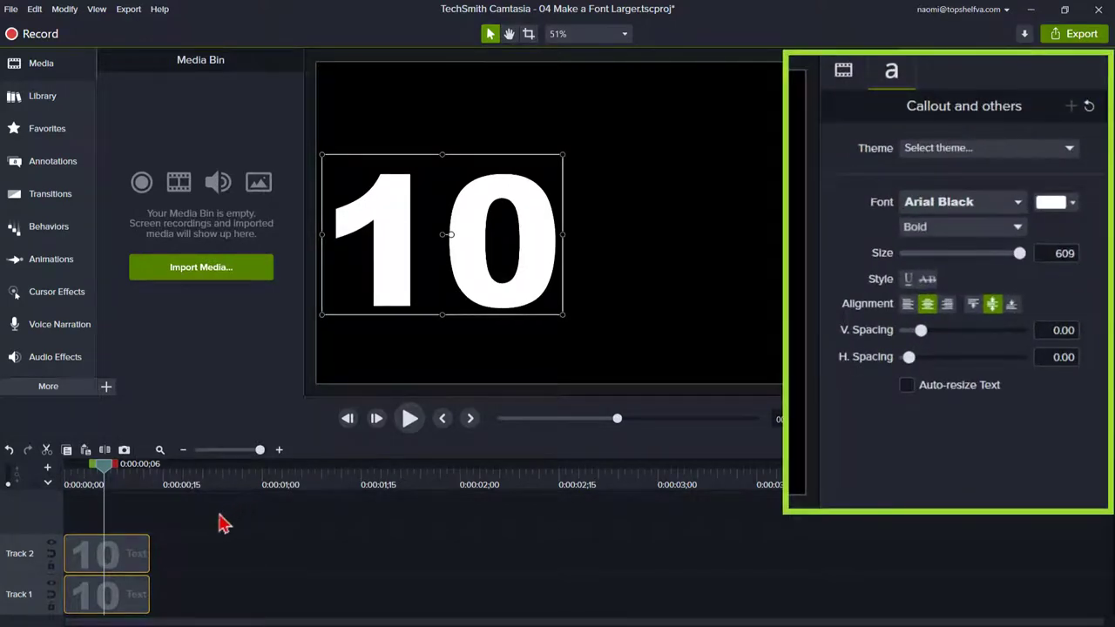
left_click(122, 560)
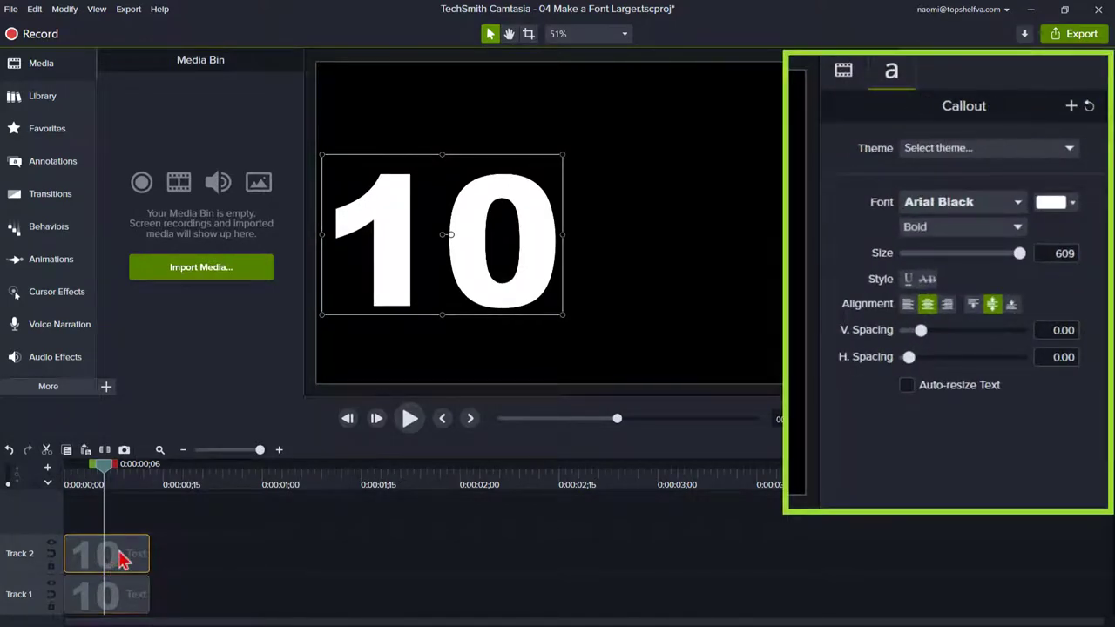
key("Delete")
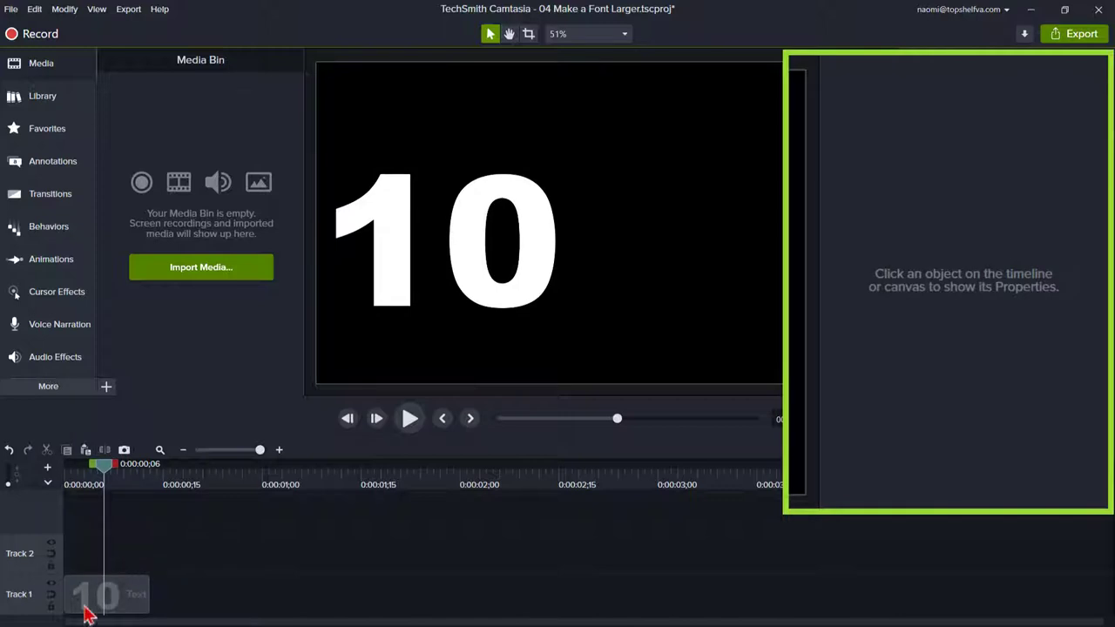
left_click(114, 608)
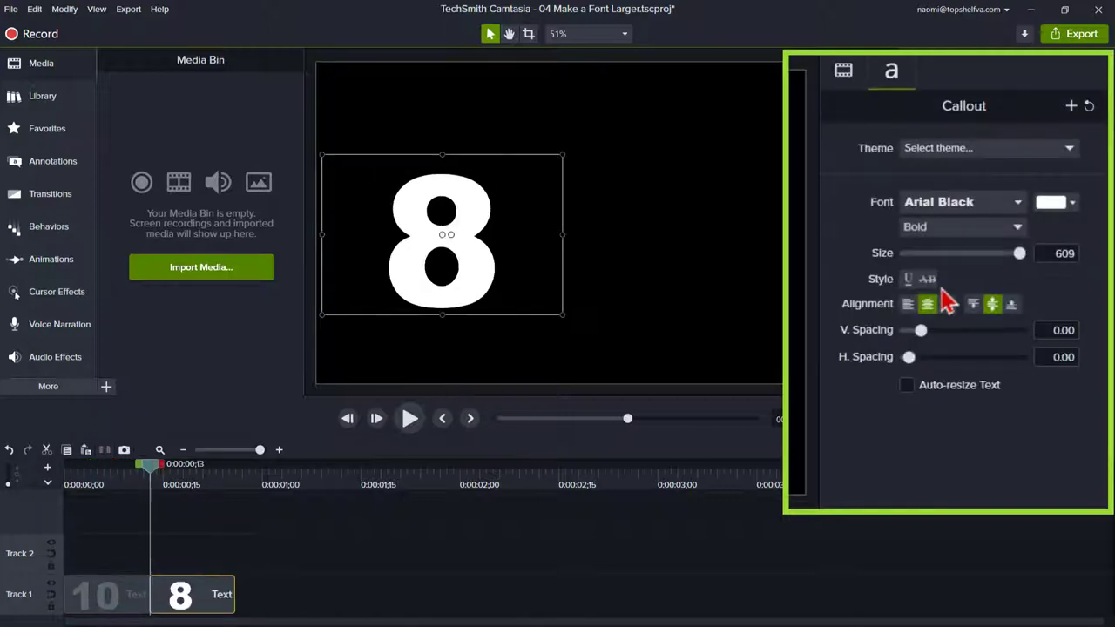
left_click(1057, 251)
type("610")
key("Return")
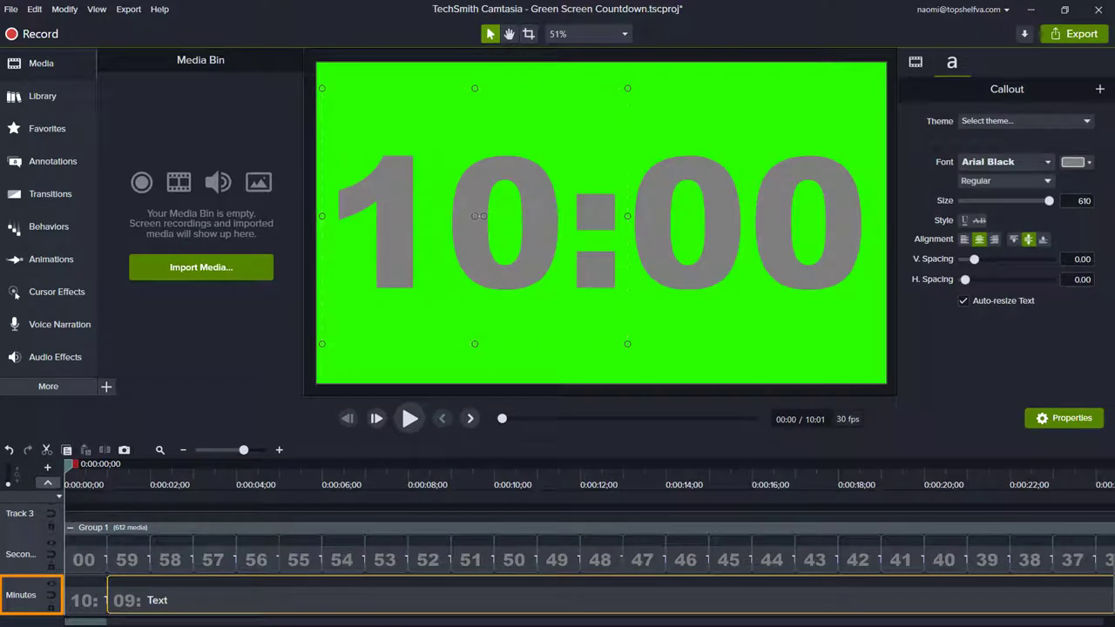
- Move the playhead to the one-second mark so the preview shows 09:59
left_click(21, 554)
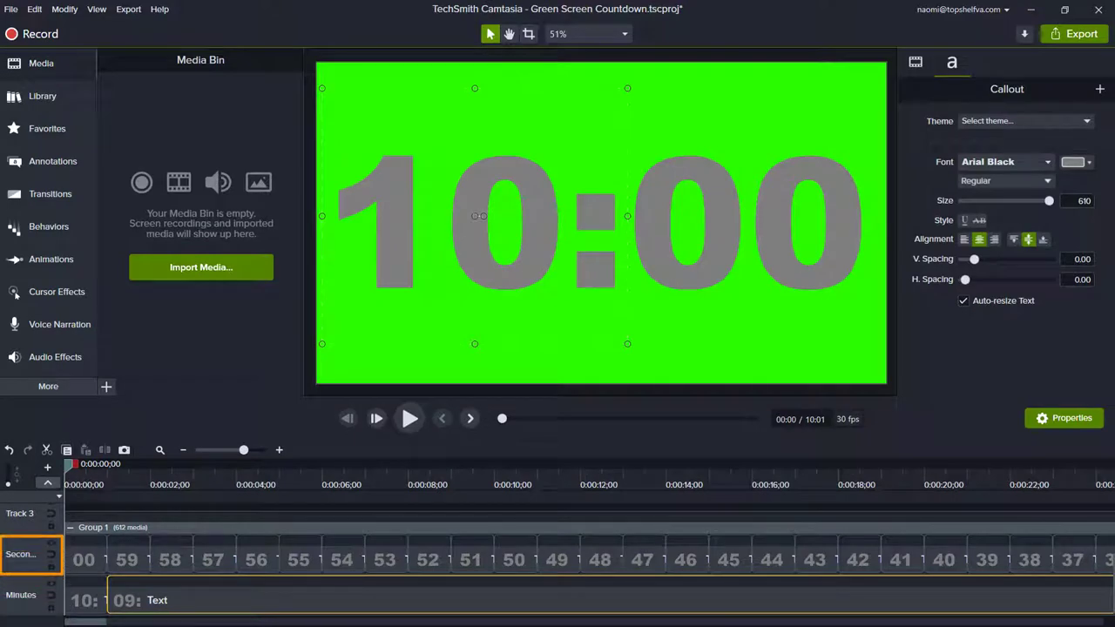
left_click(38, 567)
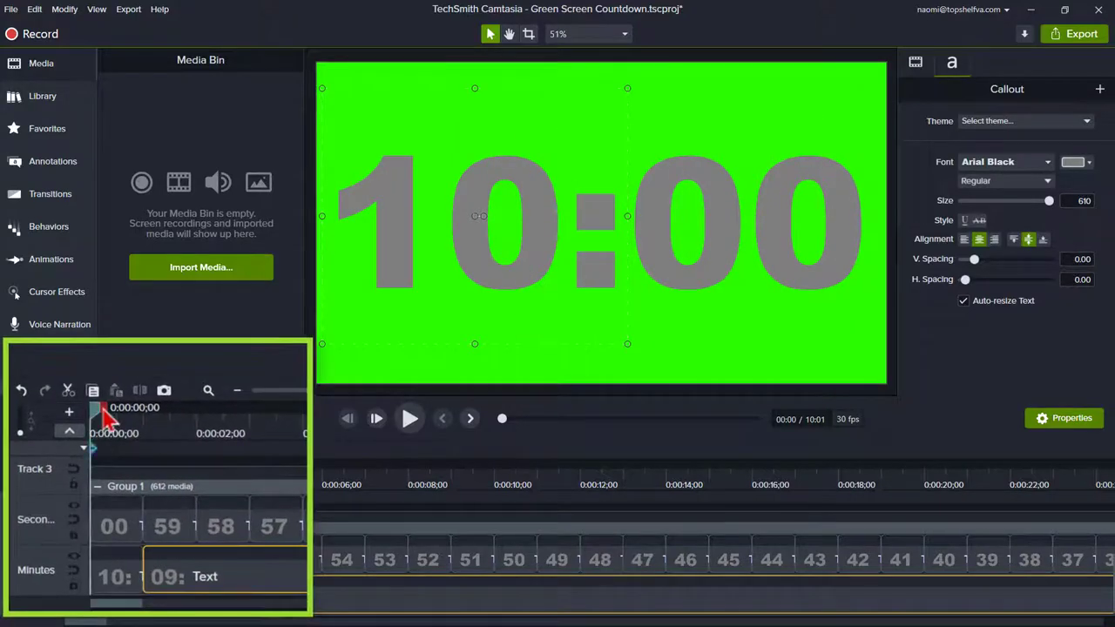
left_click_drag(101, 409, 25, 552)
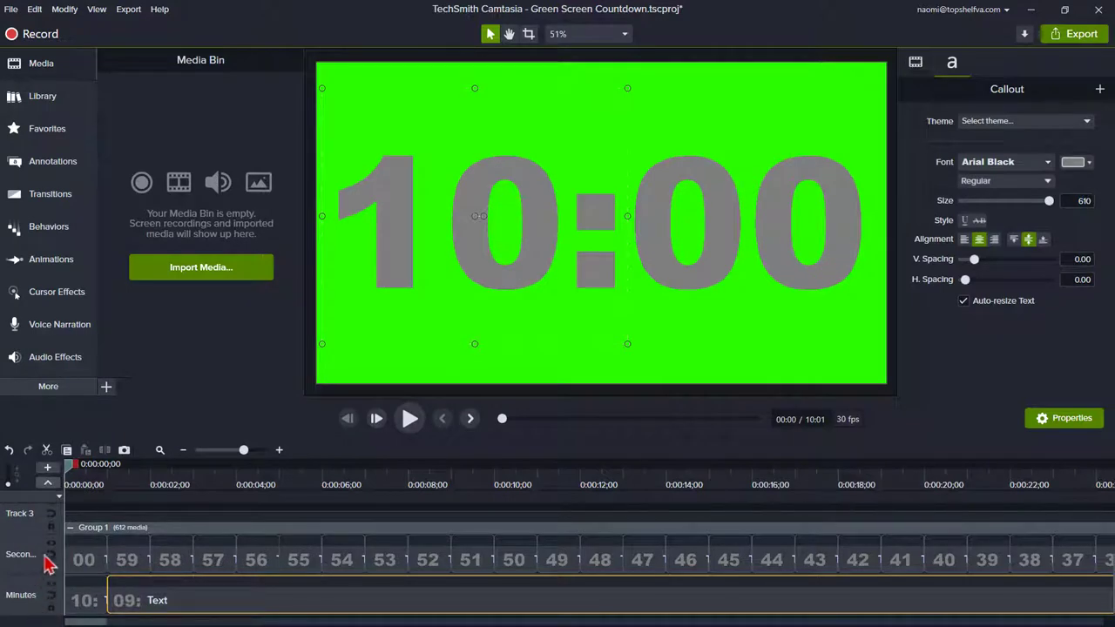
left_click_drag(65, 466, 122, 477)
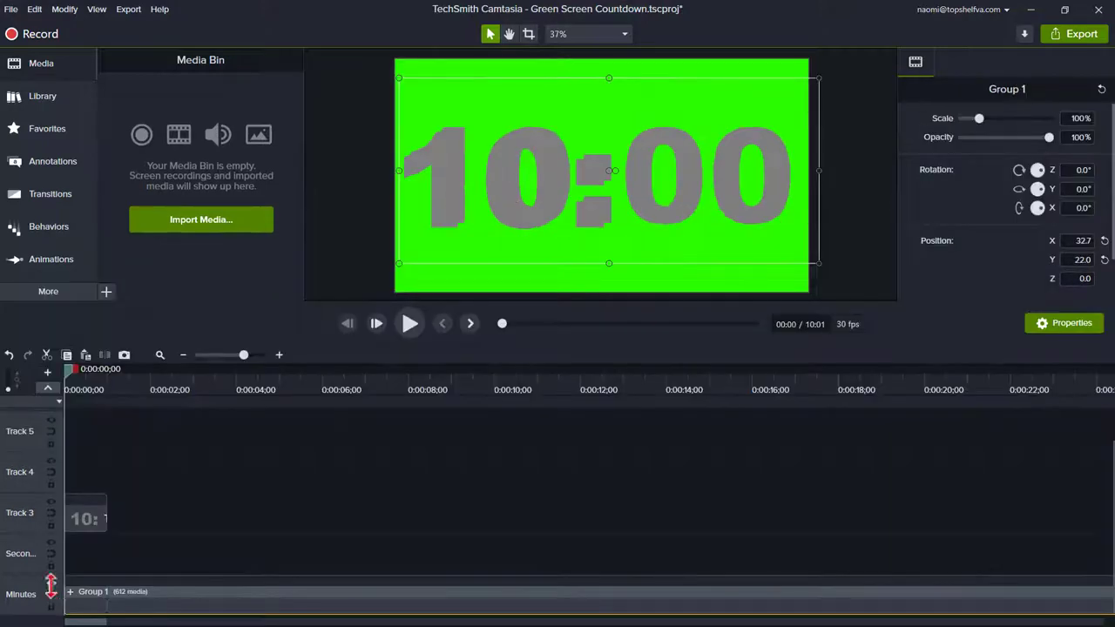
- Paste seconds callout copies at 1, 2 and 3 seconds, retyped as 59, 58 and 57
left_click(109, 387)
left_click(85, 477)
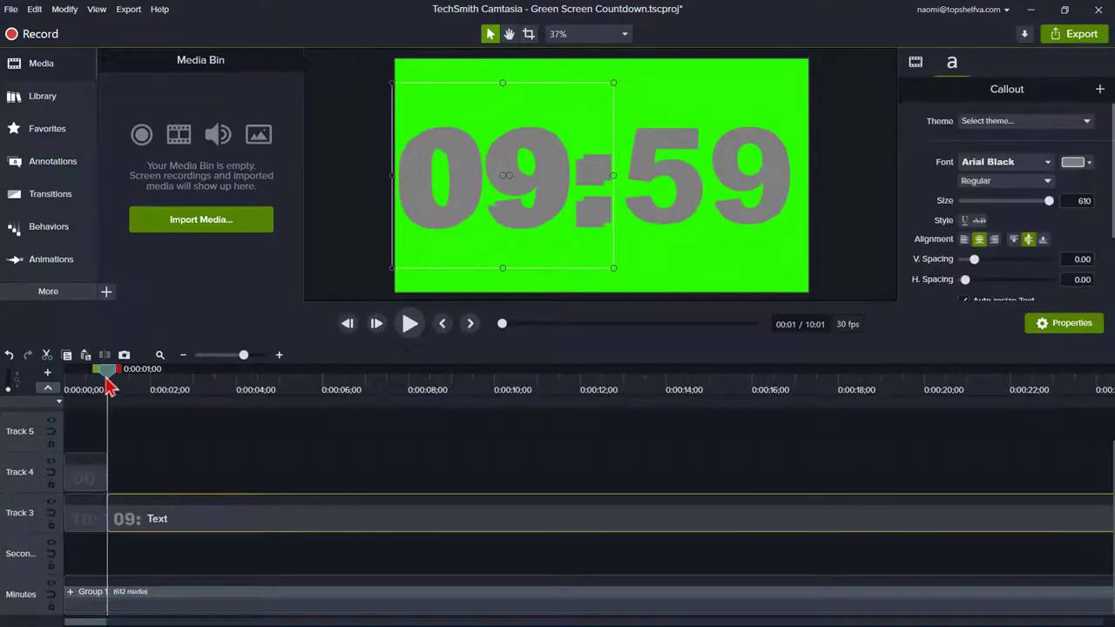
key("ctrl+v")
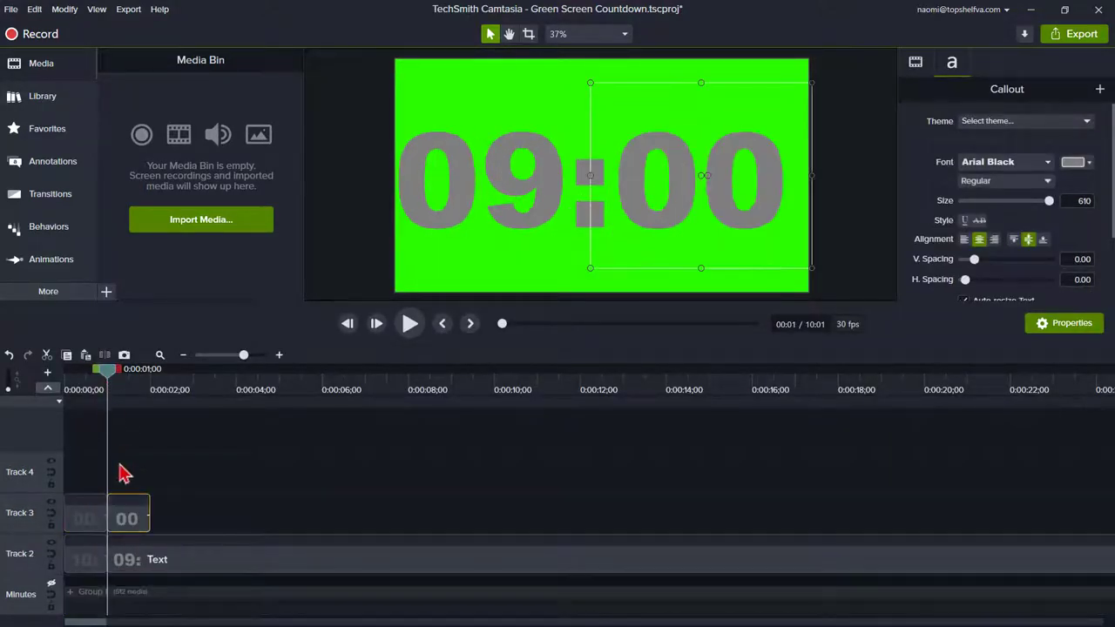
double_click(664, 180)
type("59")
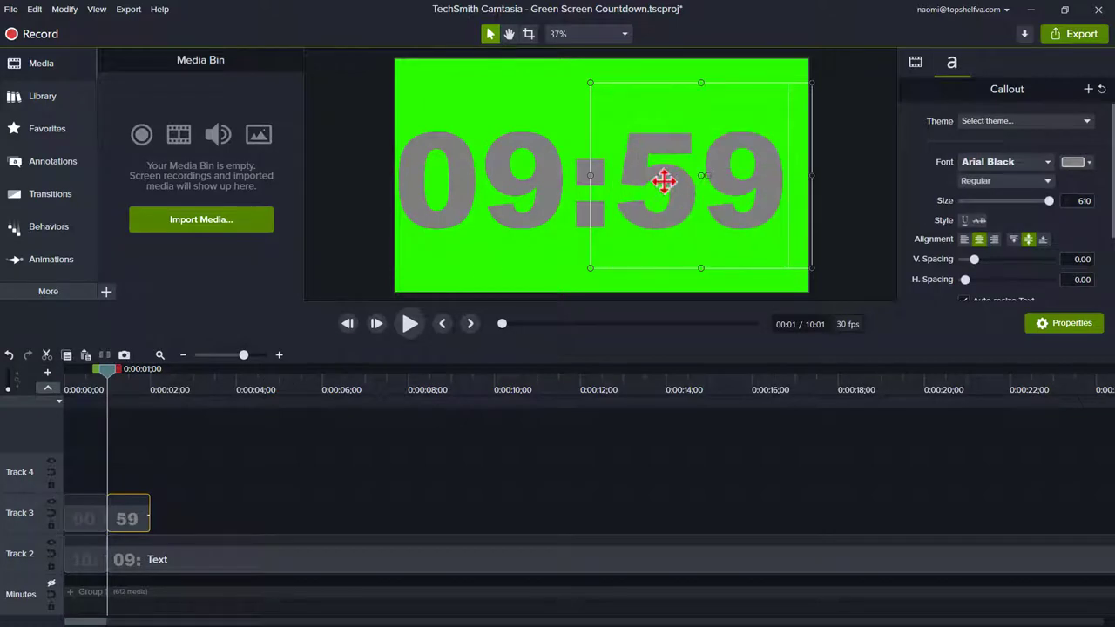
left_click_drag(111, 378, 137, 385)
key("ctrl+v")
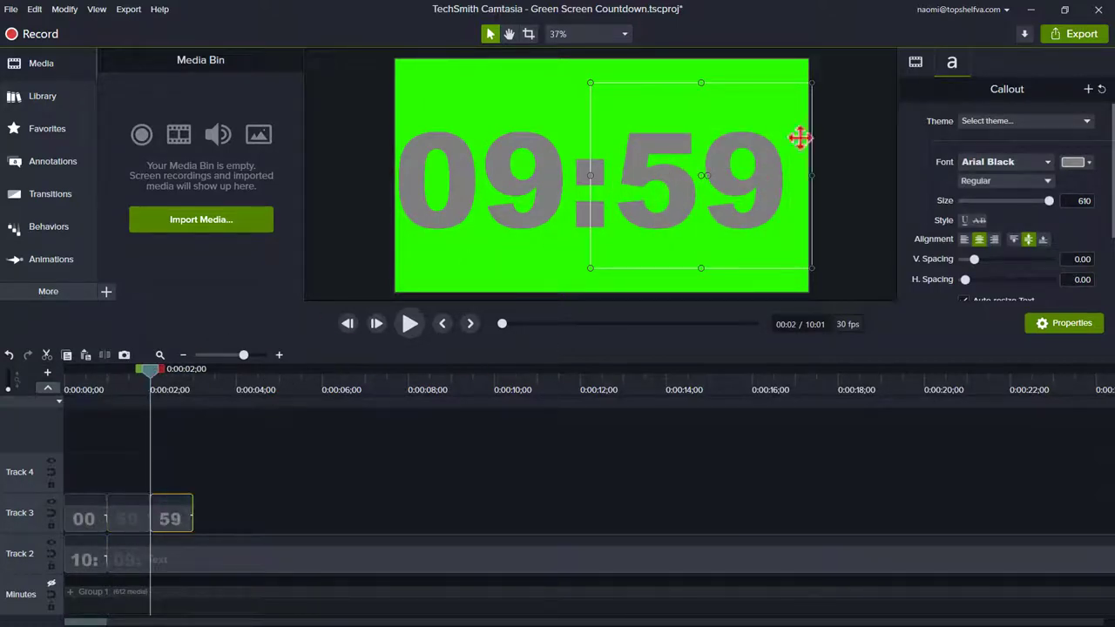
double_click(710, 196)
type("58")
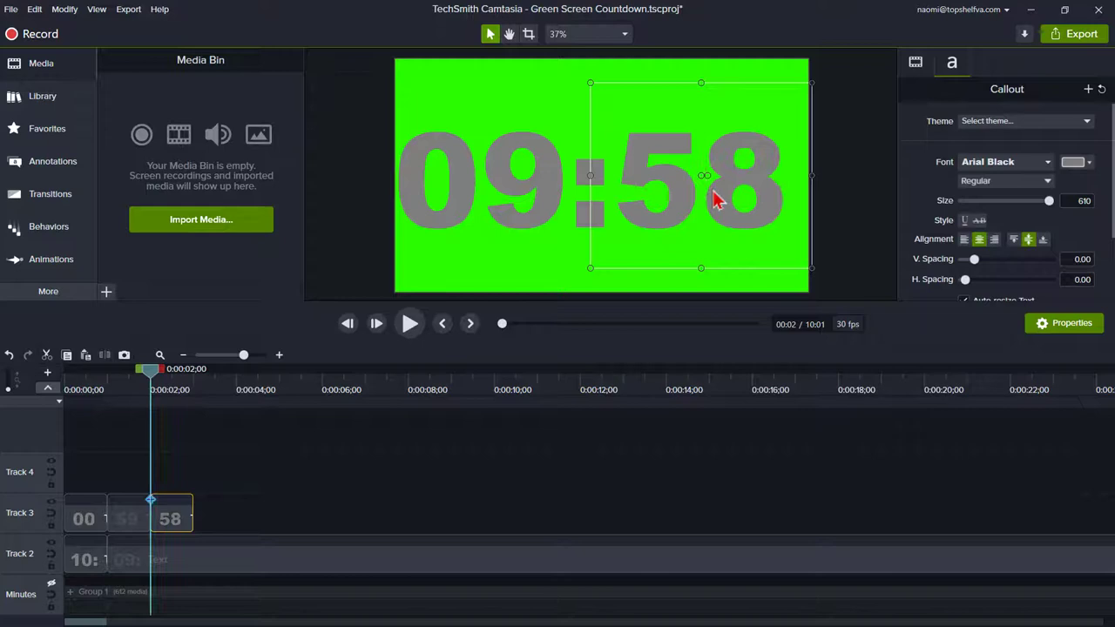
left_click_drag(151, 372, 193, 383)
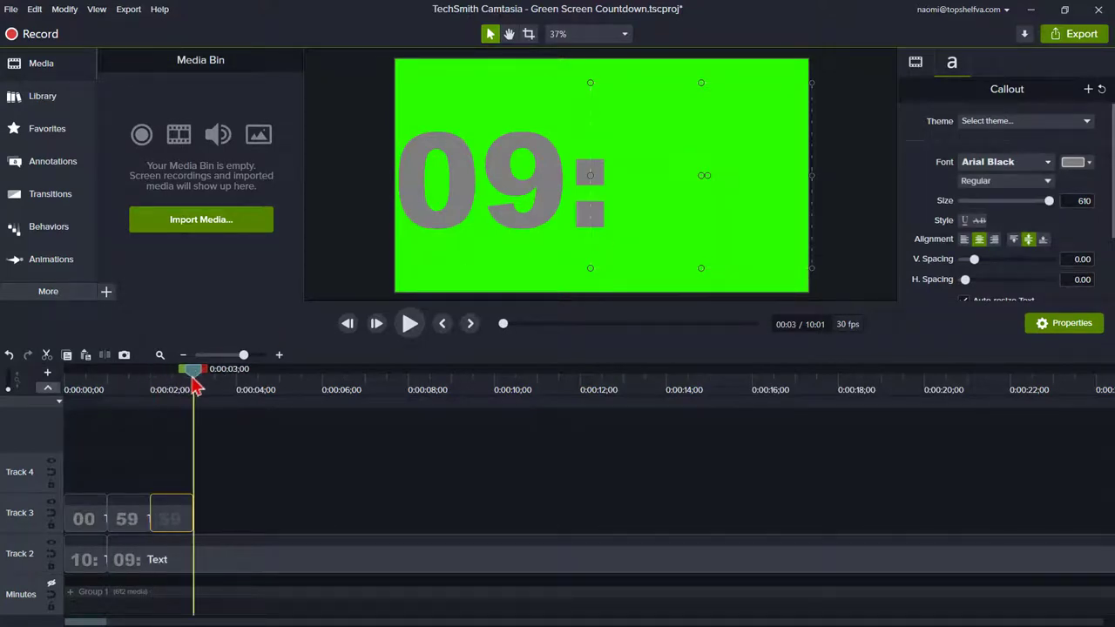
key("ctrl+v")
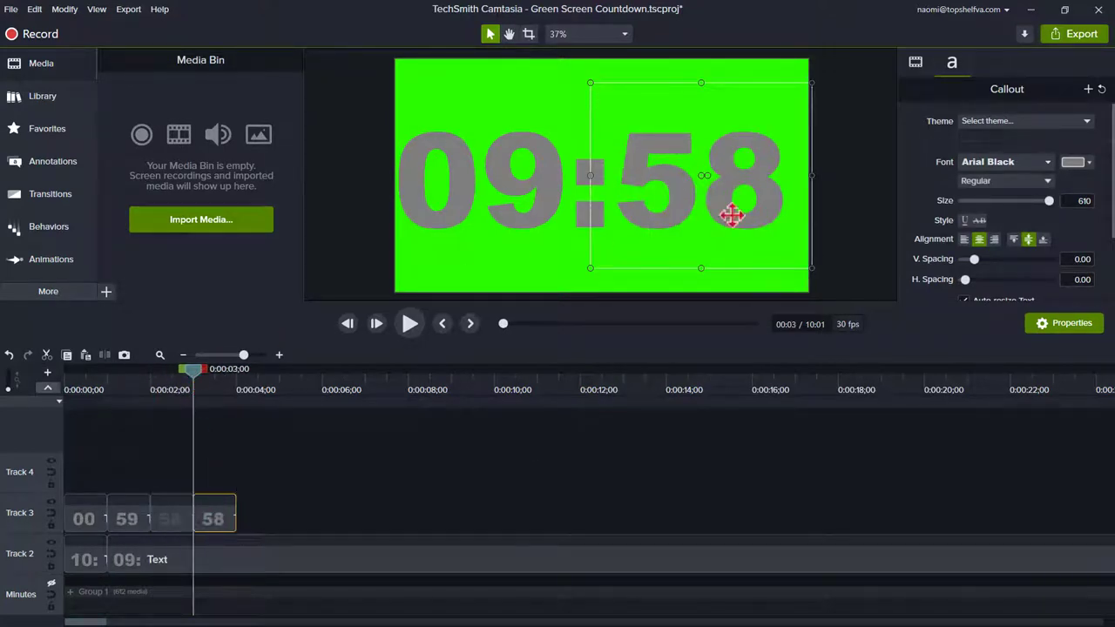
double_click(712, 184)
type("57")
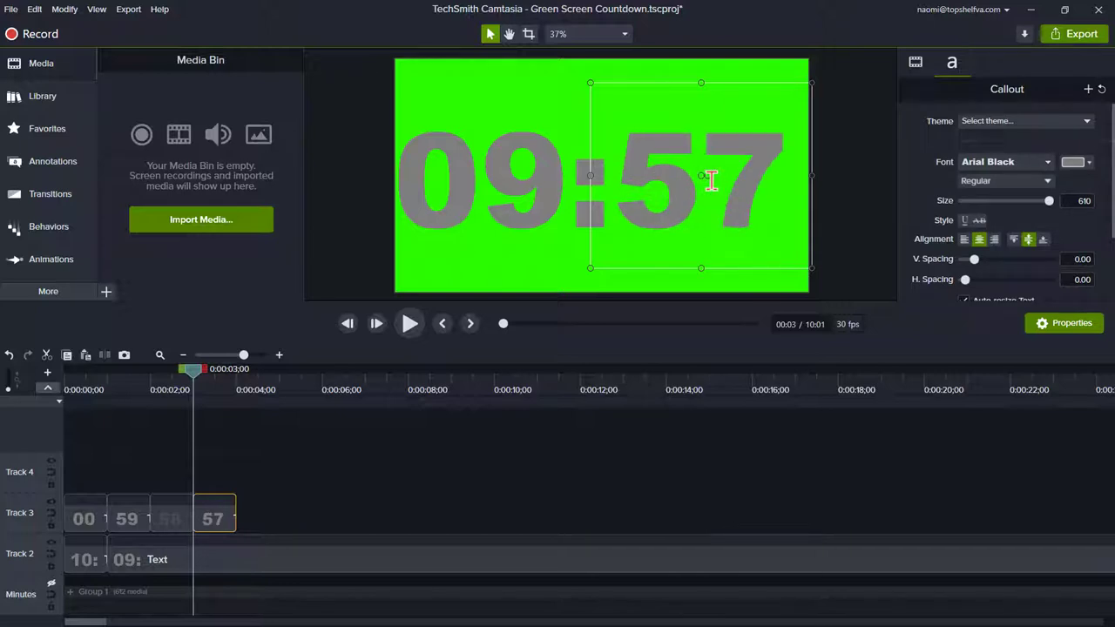
key("Escape")
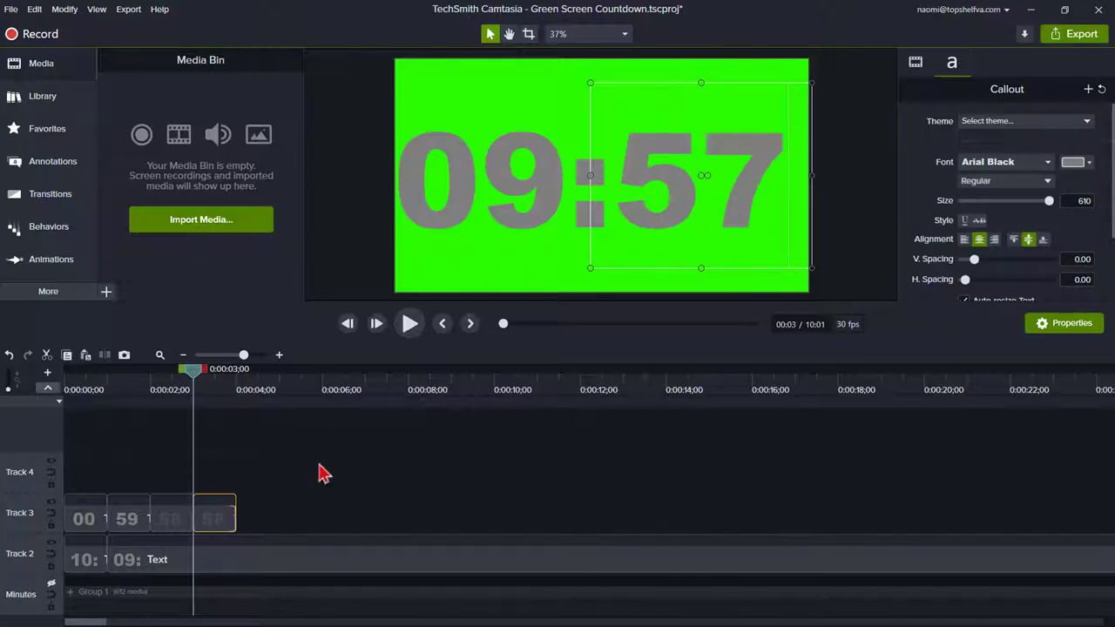
left_click_drag(243, 354, 239, 354)
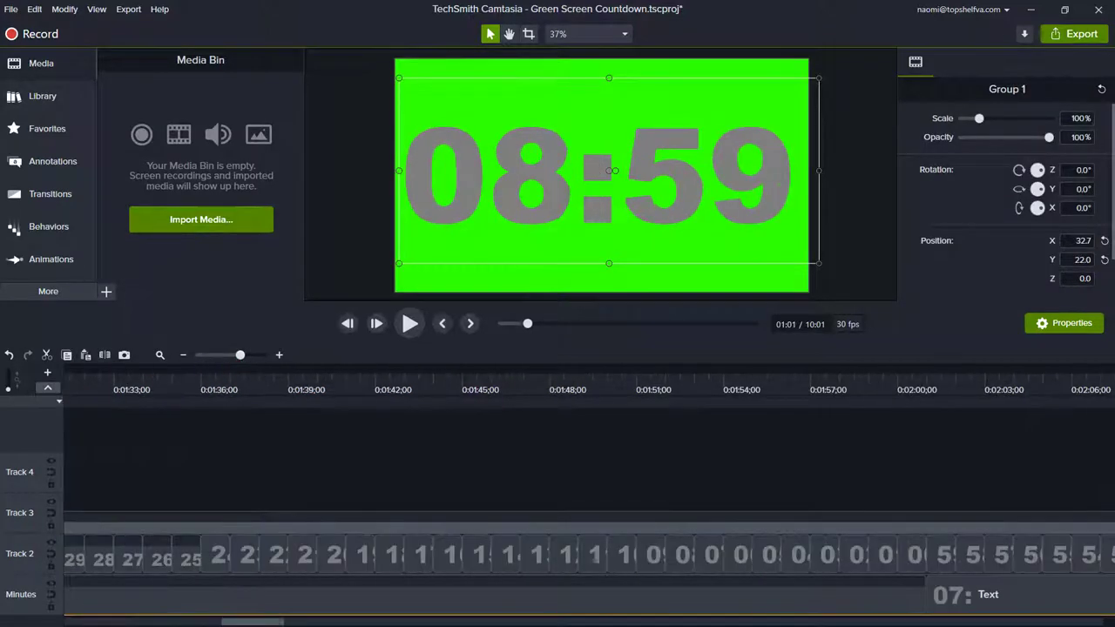
- Scroll through the countdown timeline and jump to the end, where the preview reads 00:00
left_click_drag(253, 622, 466, 620)
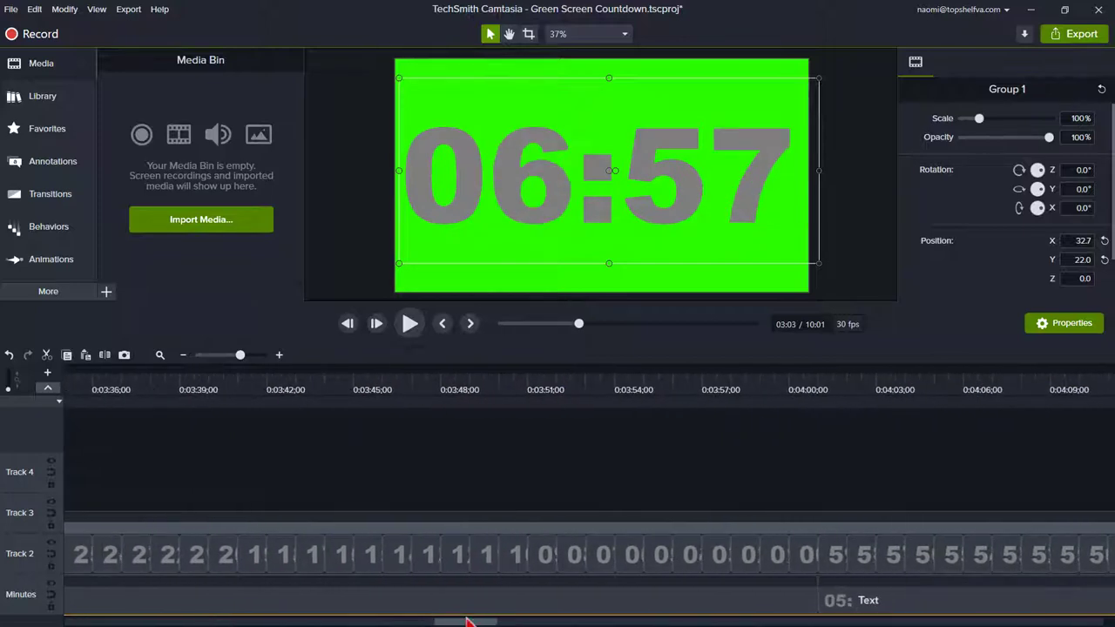
left_click_drag(784, 384, 542, 371)
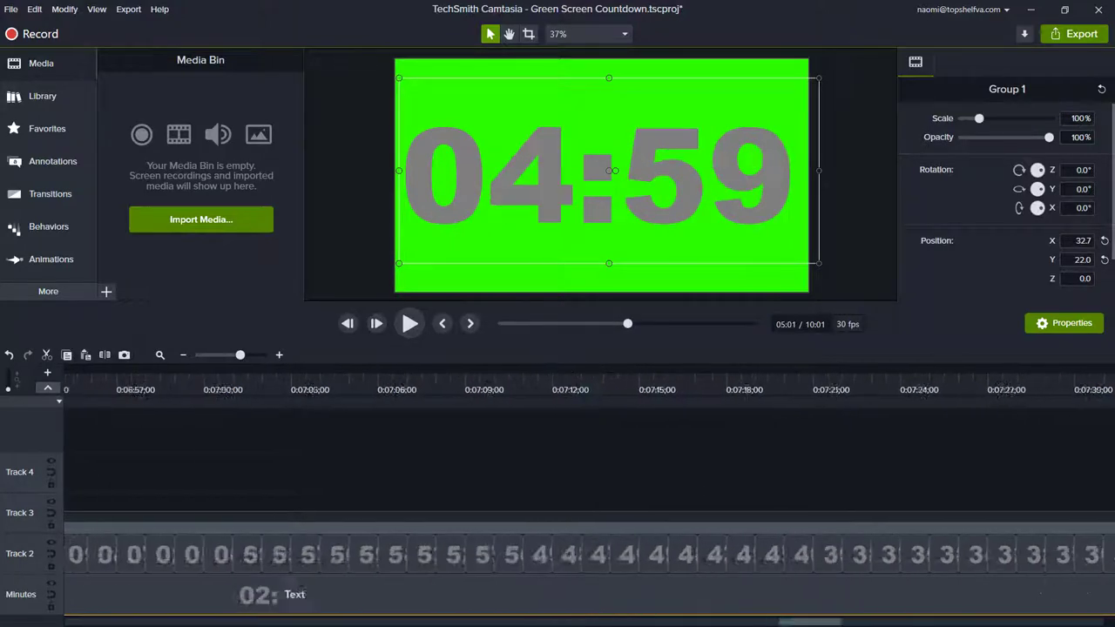
left_click_drag(557, 622, 972, 624)
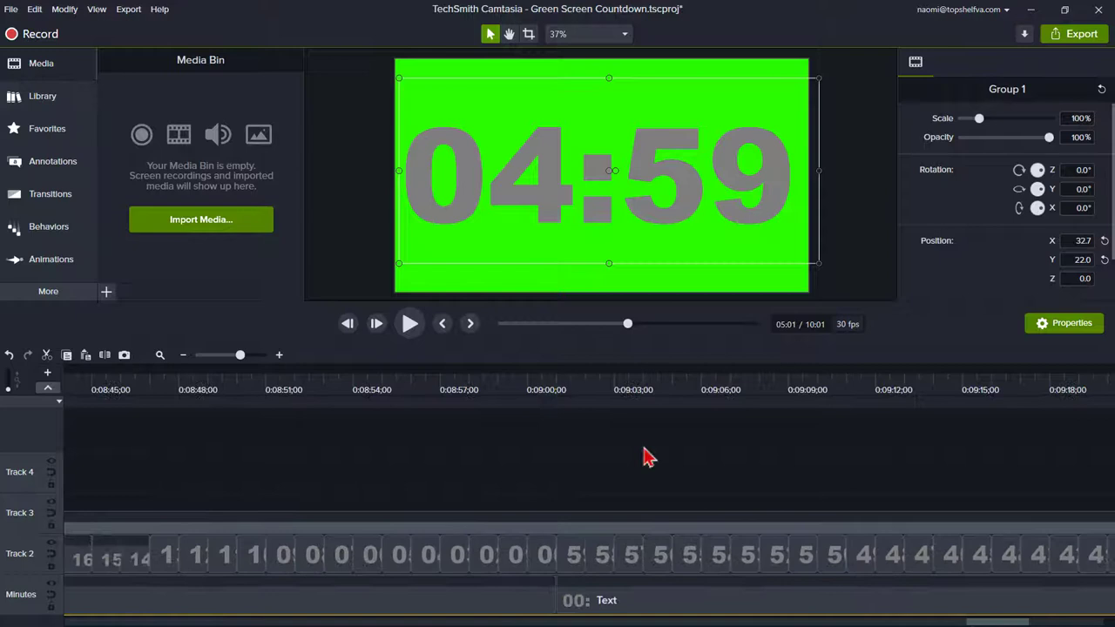
left_click(520, 387)
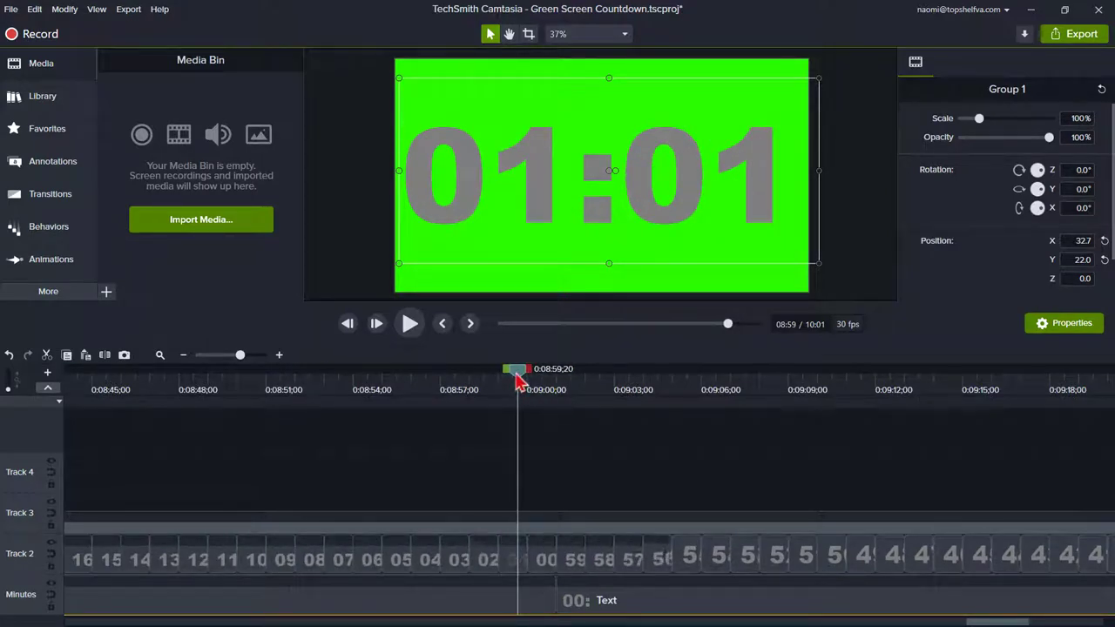
left_click_drag(520, 383, 552, 381)
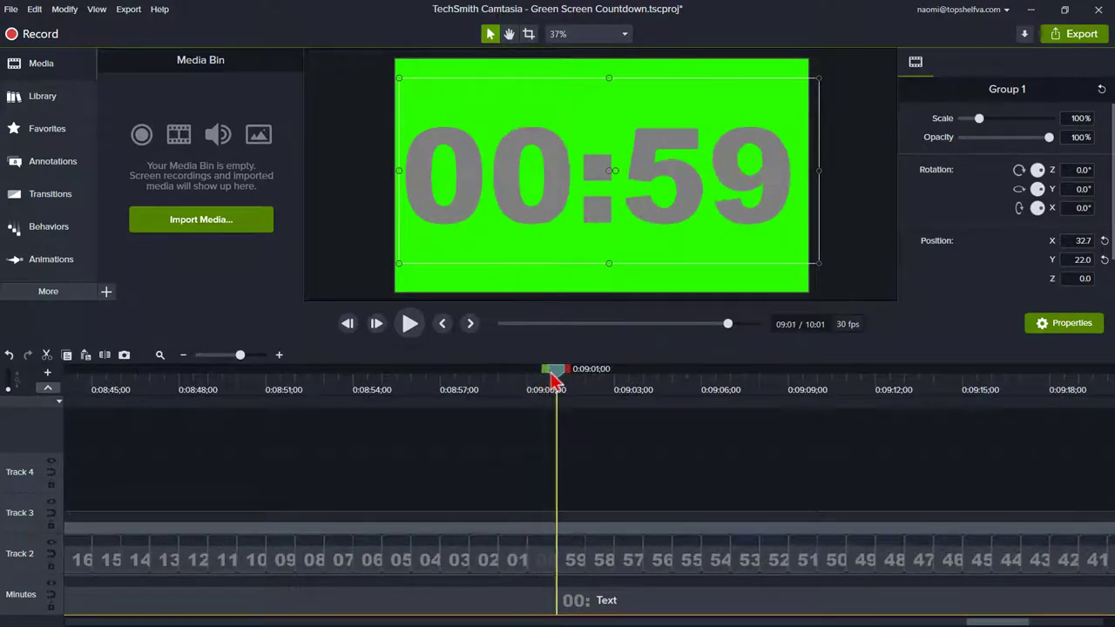
left_click(958, 490)
key("End")
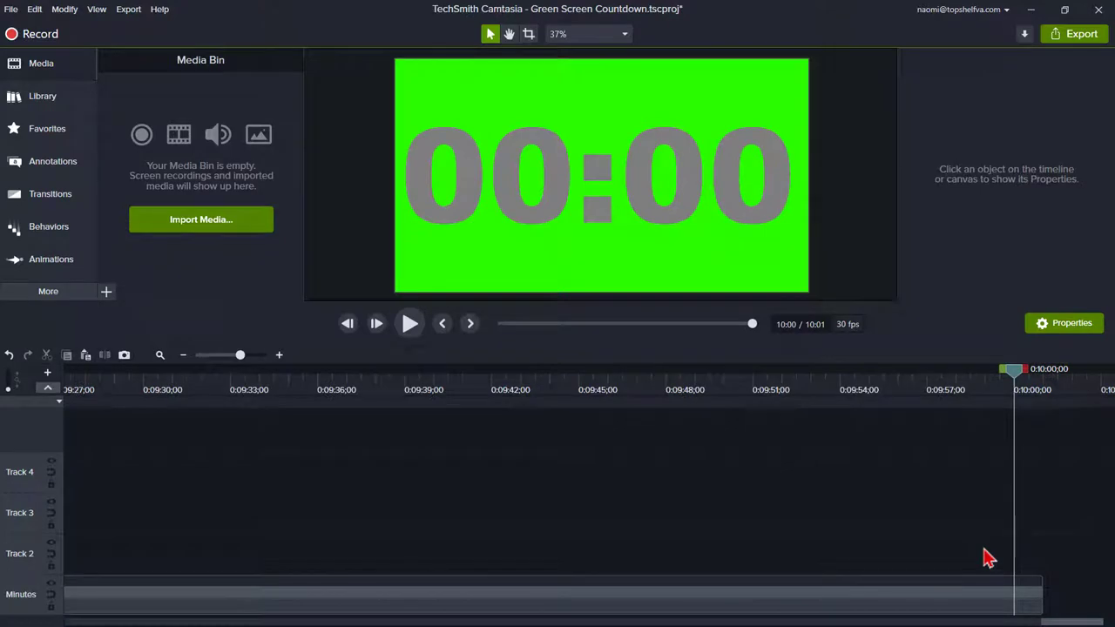
- Set the project canvas to Custom dimensions 1850 × 500 and apply
left_click(626, 35)
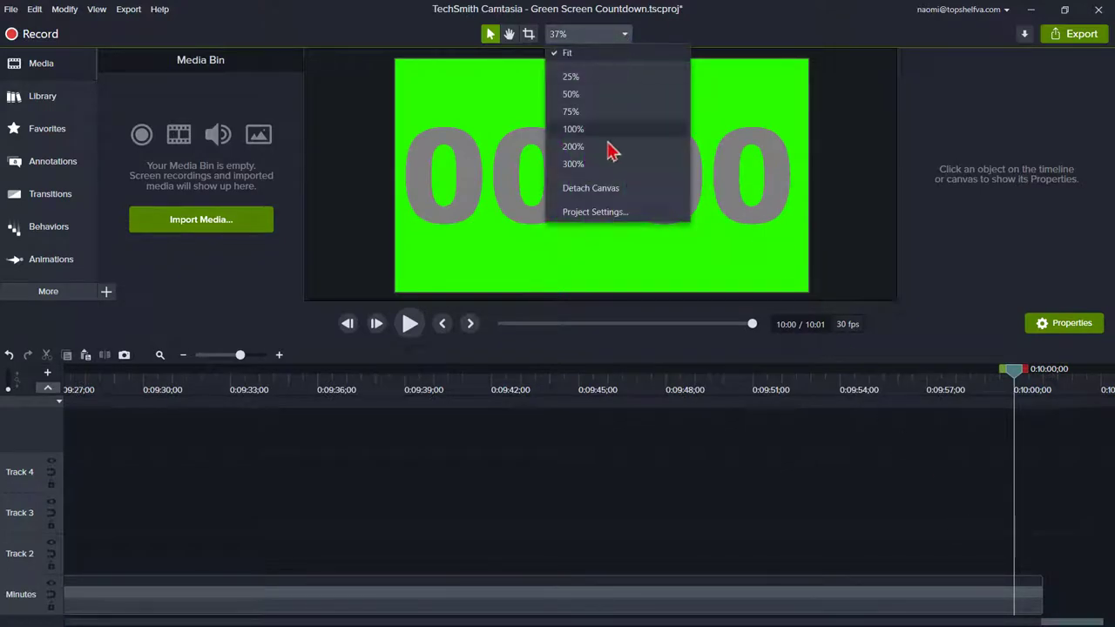
left_click(599, 219)
left_click(644, 255)
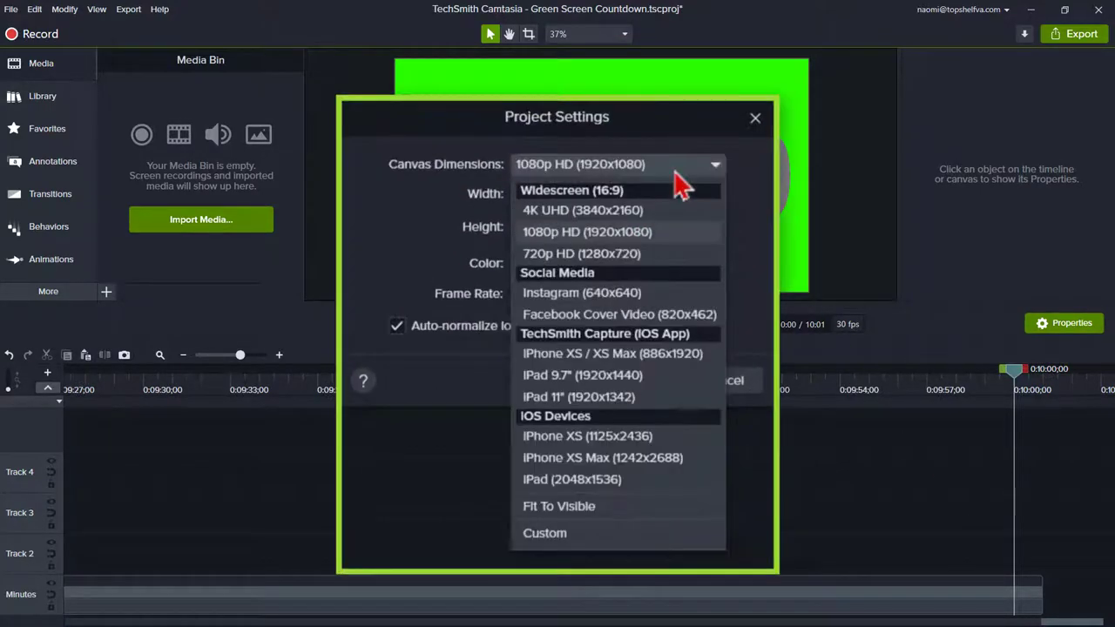
left_click(566, 531)
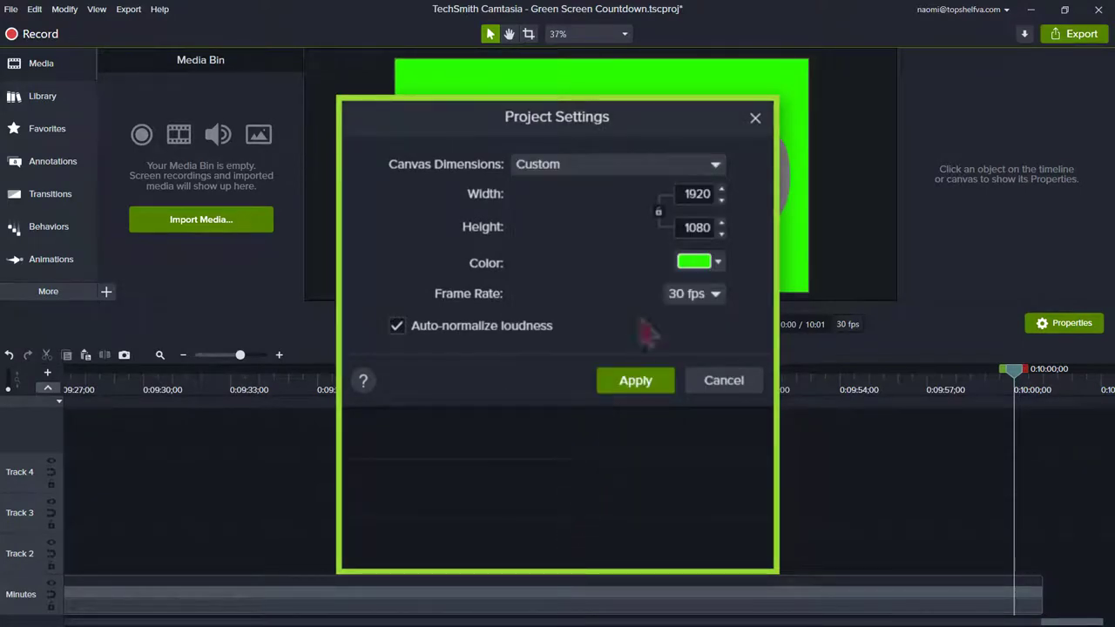
double_click(697, 194)
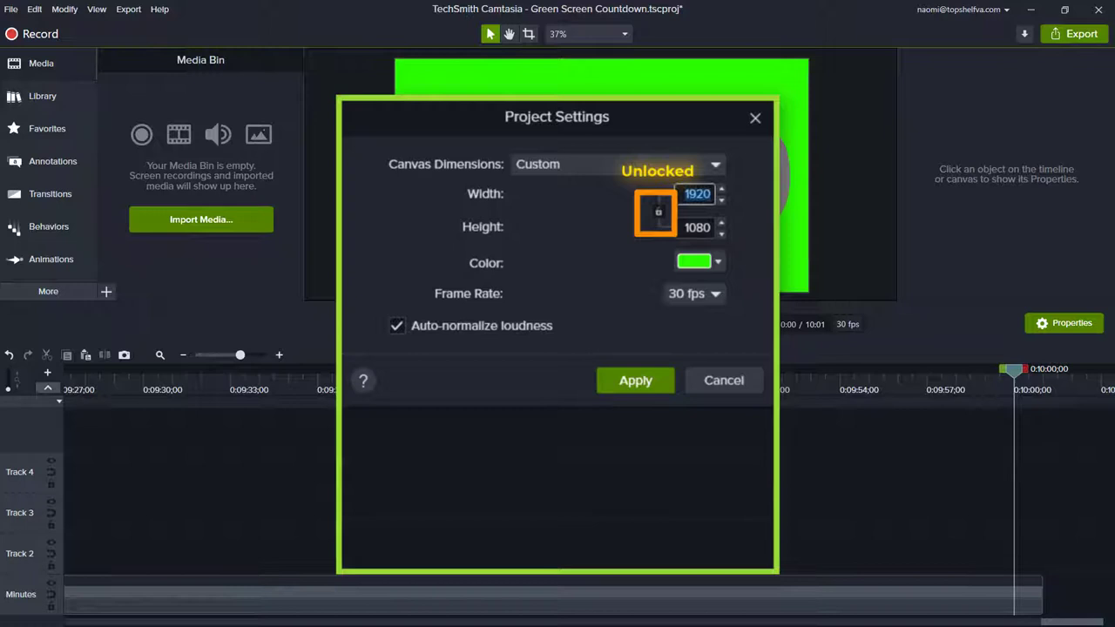
type("1850")
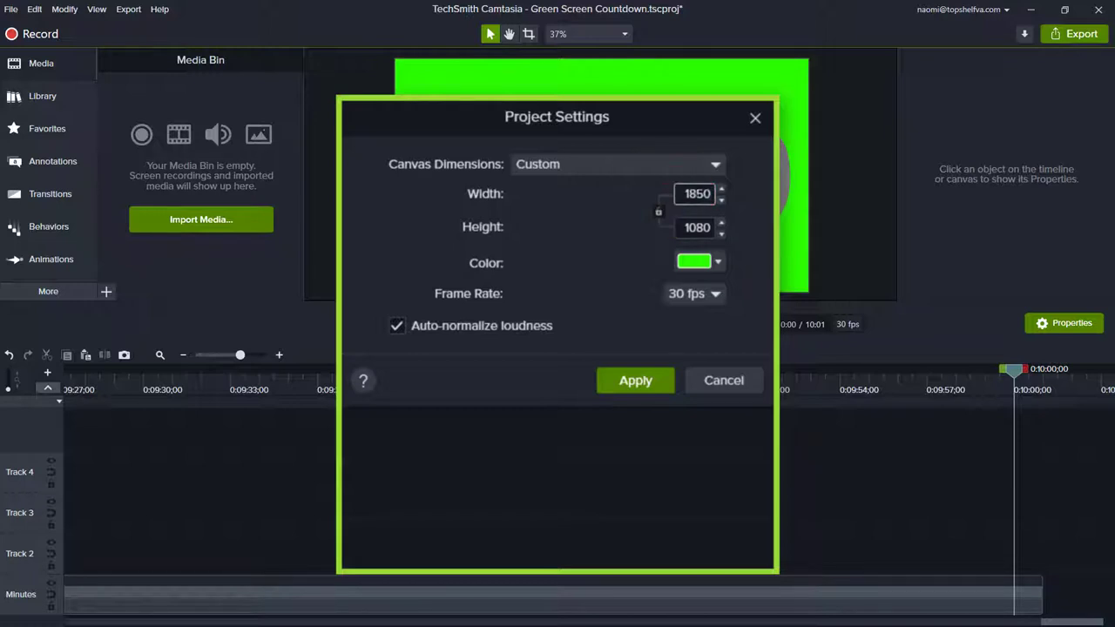
key("Tab")
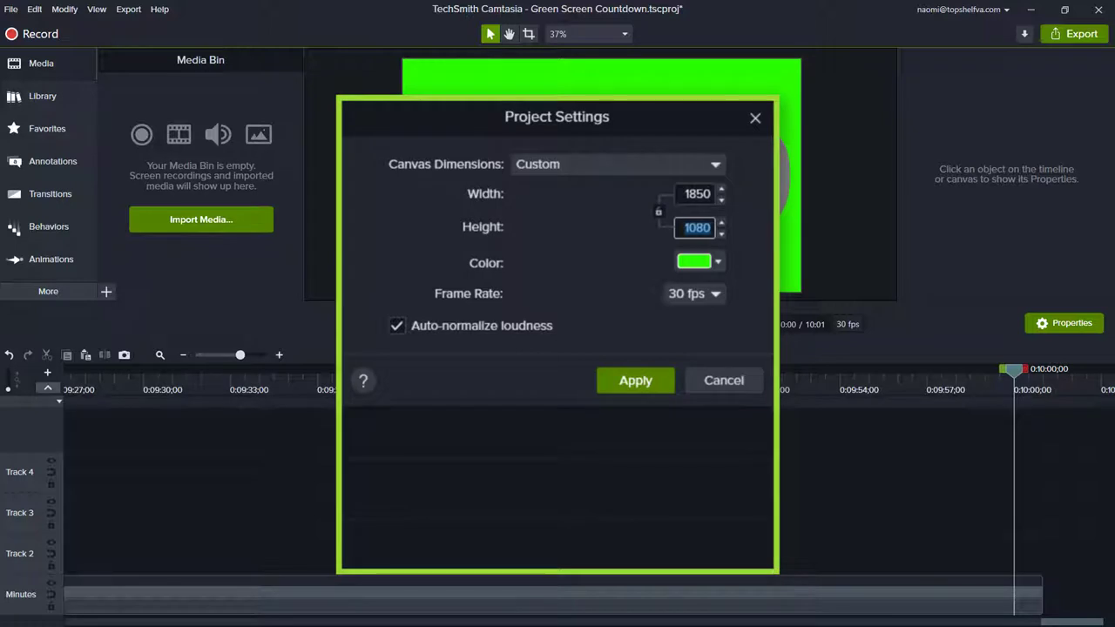
type("500")
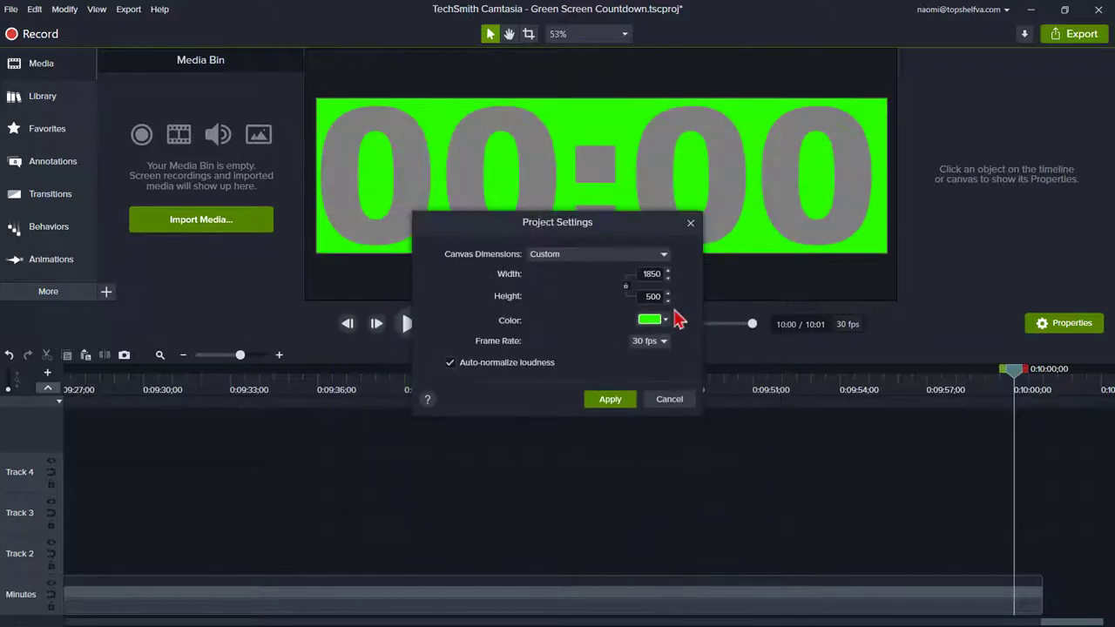
left_click(612, 402)
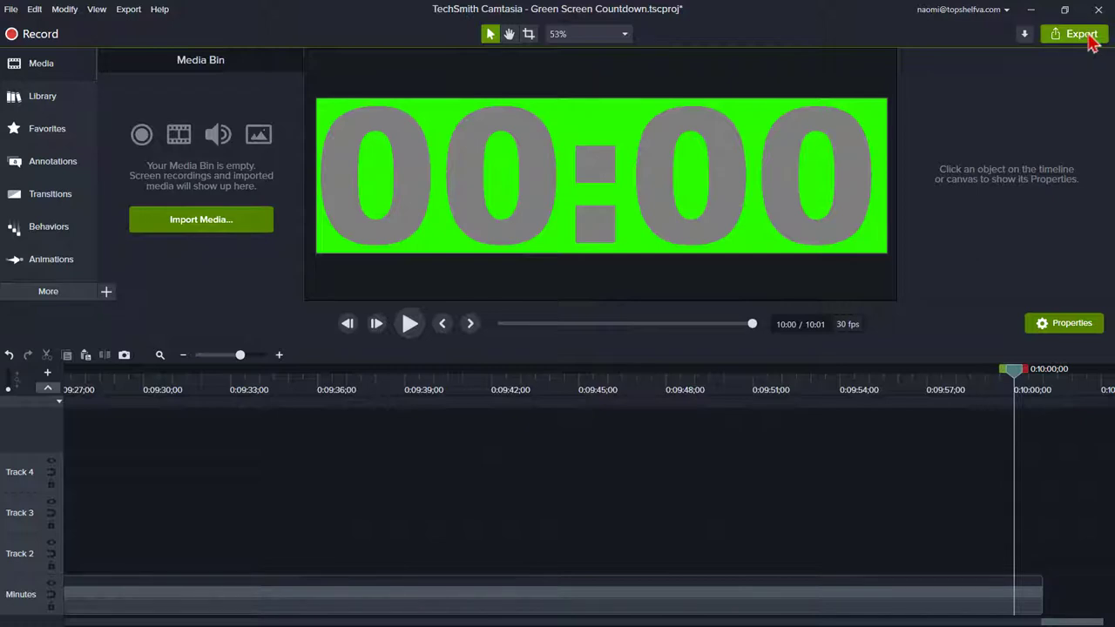
- Produce an MP4 named Green Screen Countdown into the 10 Demonstration folder via custom production
left_click(1080, 34)
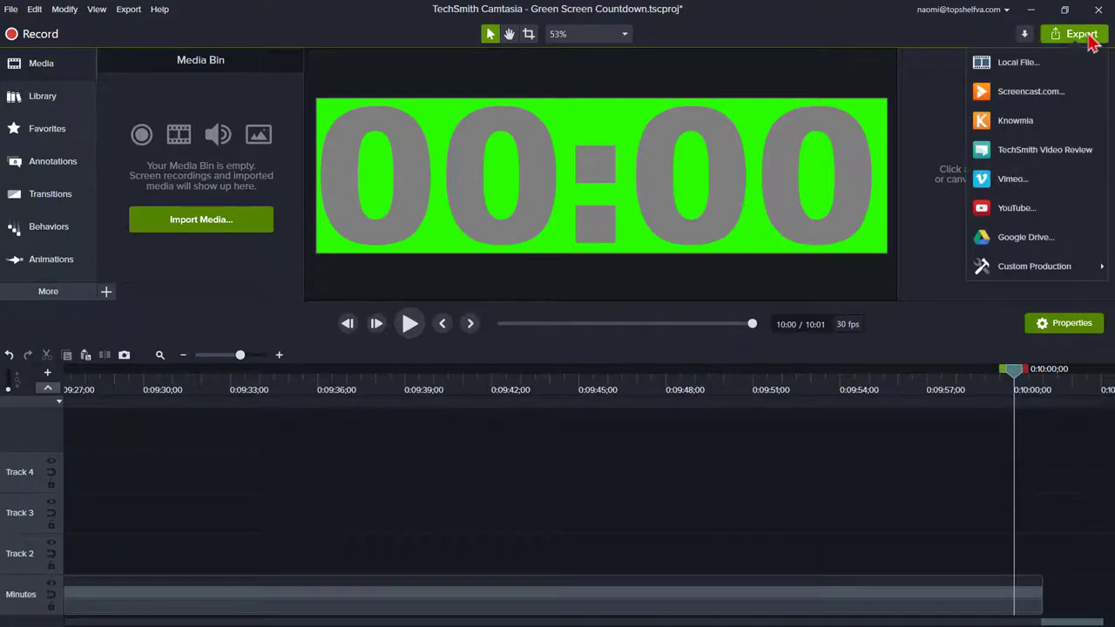
mouse_move(1028, 279)
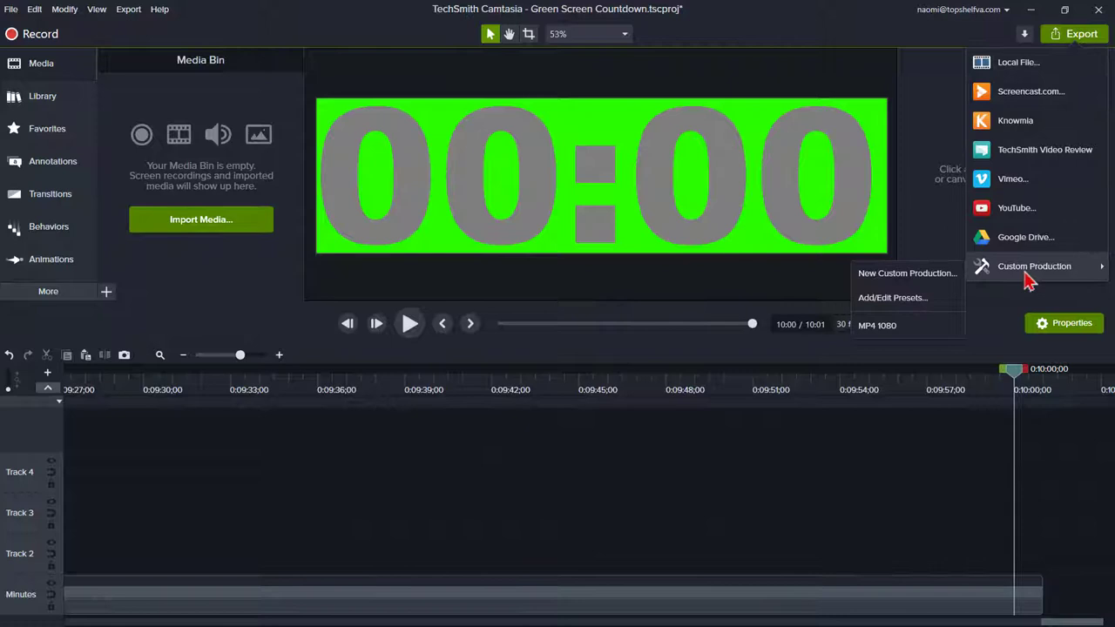
left_click(907, 273)
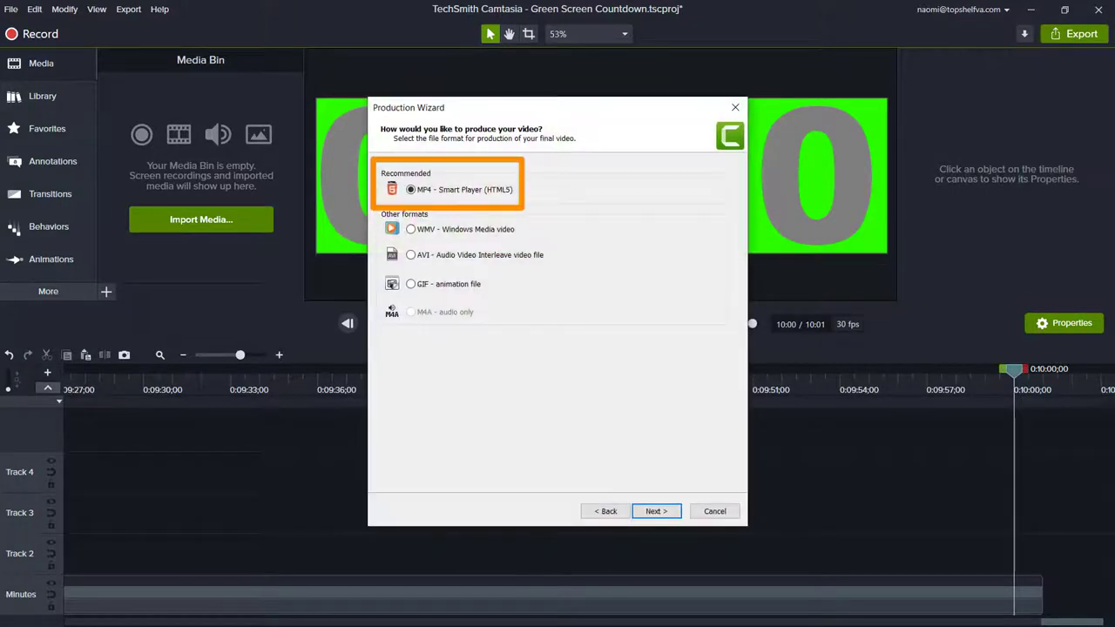
key("Return")
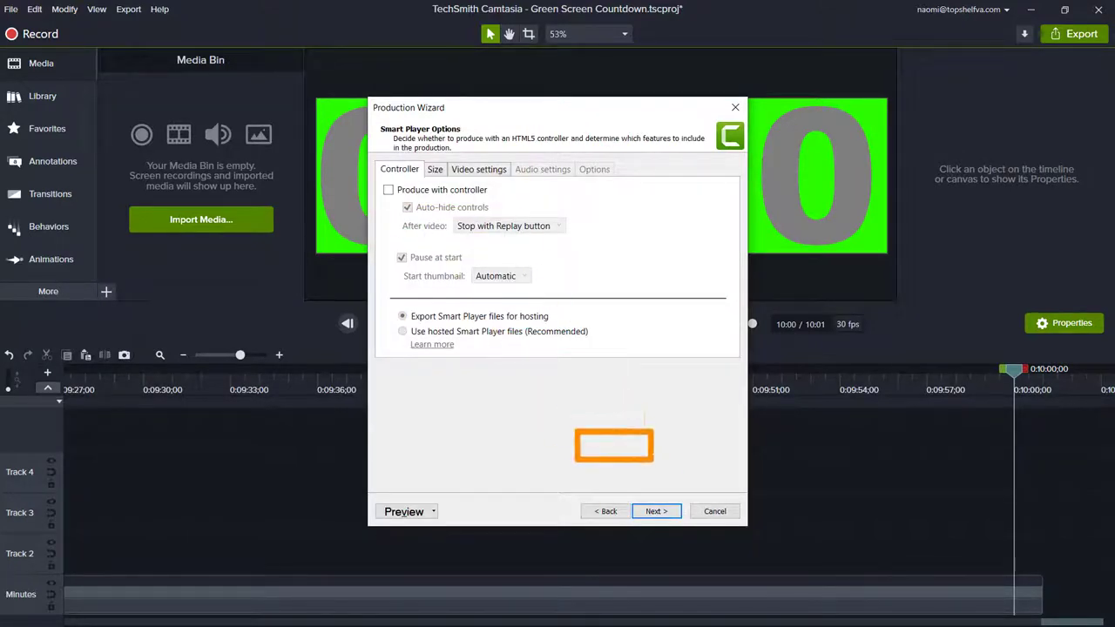
key("Return")
key("Return")
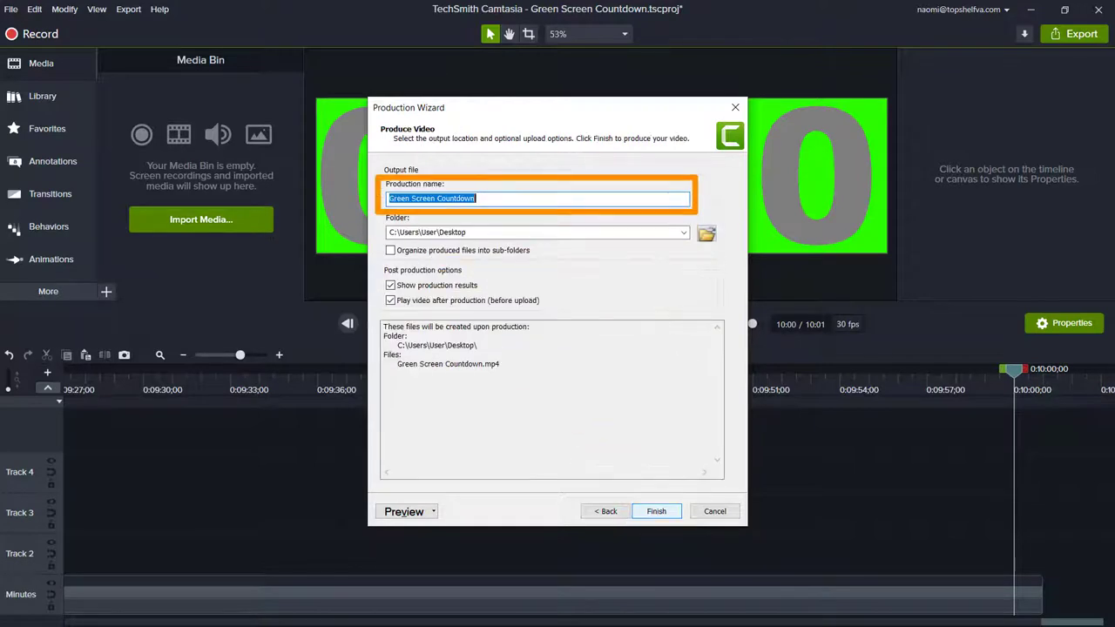
key("End")
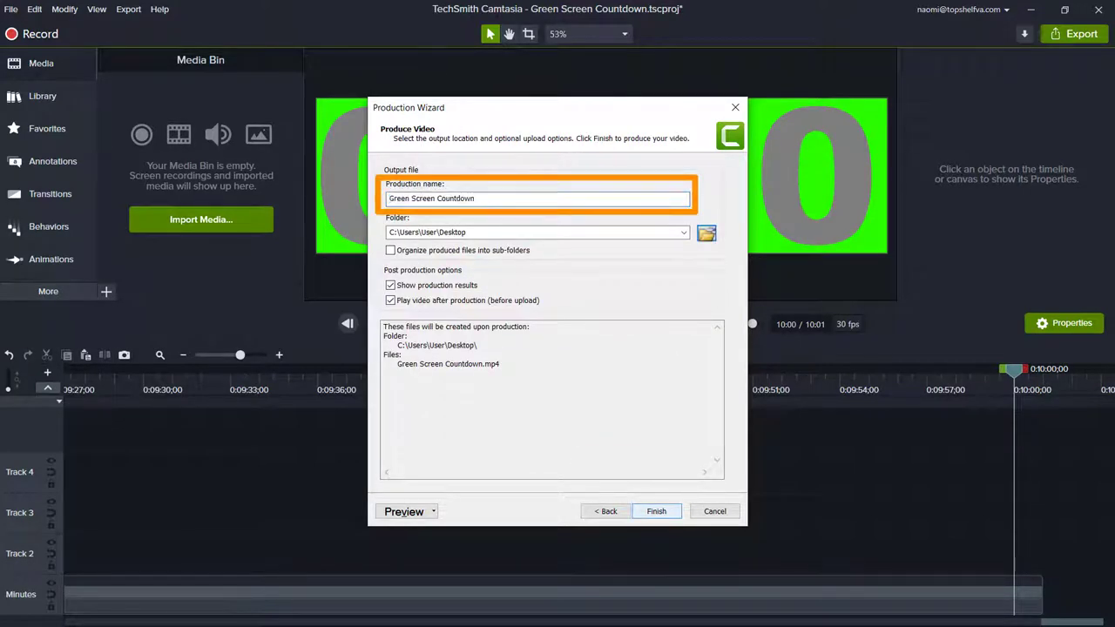
key("Tab")
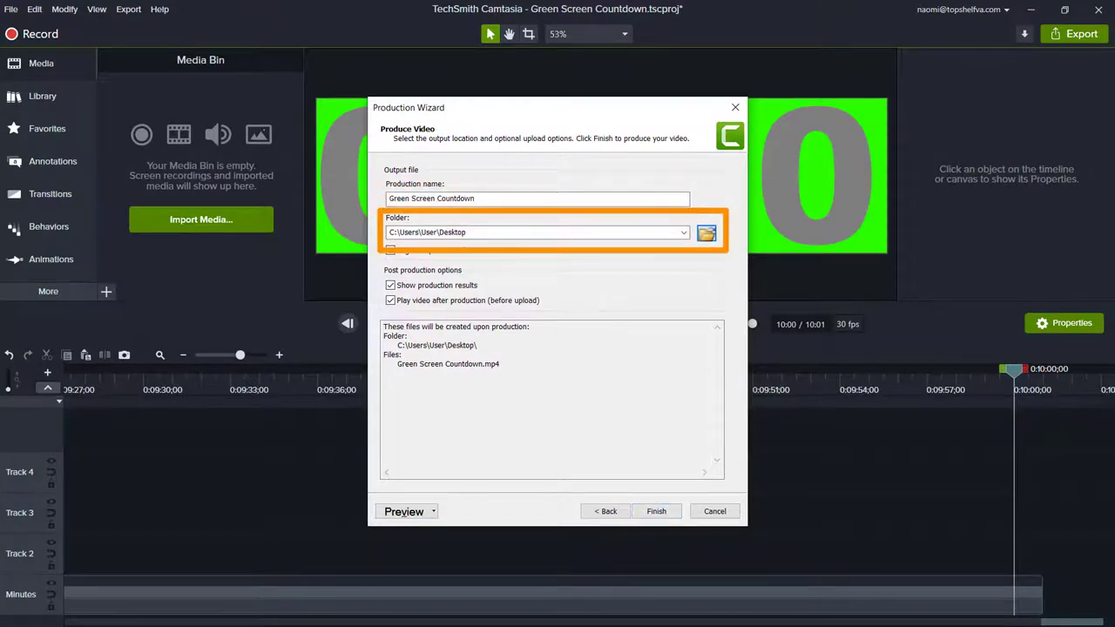
left_click(706, 232)
left_click(990, 603)
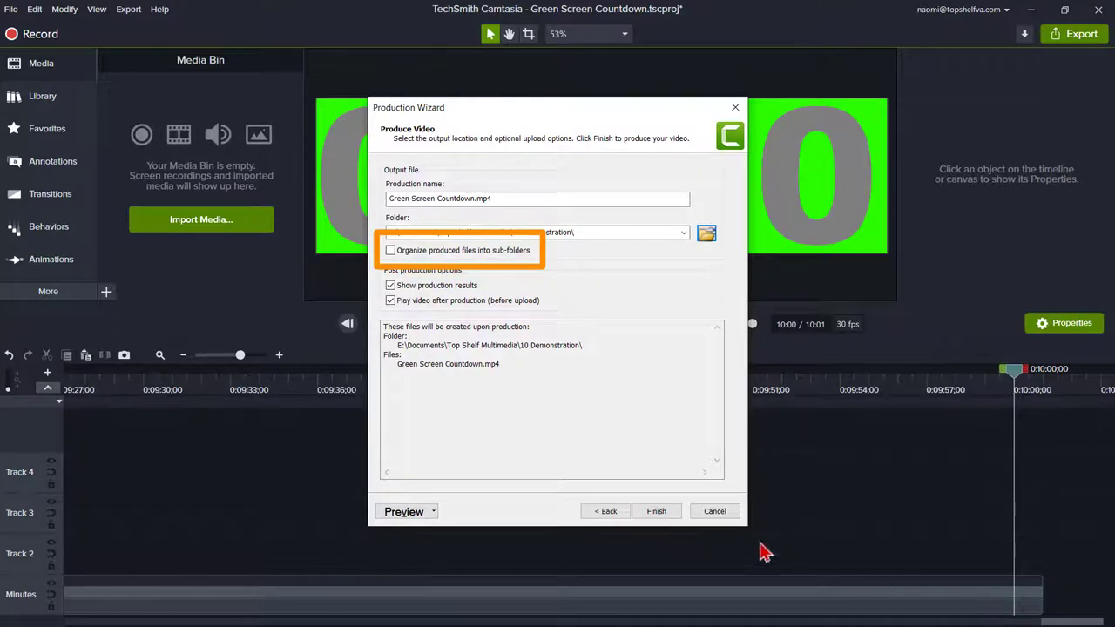
left_click(655, 516)
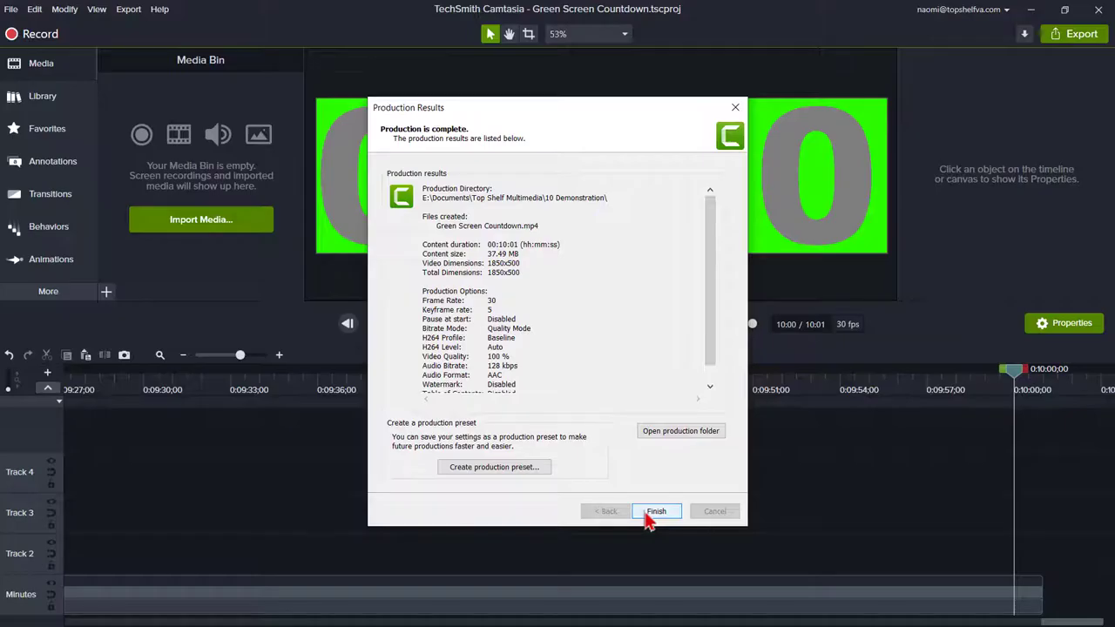
left_click(649, 515)
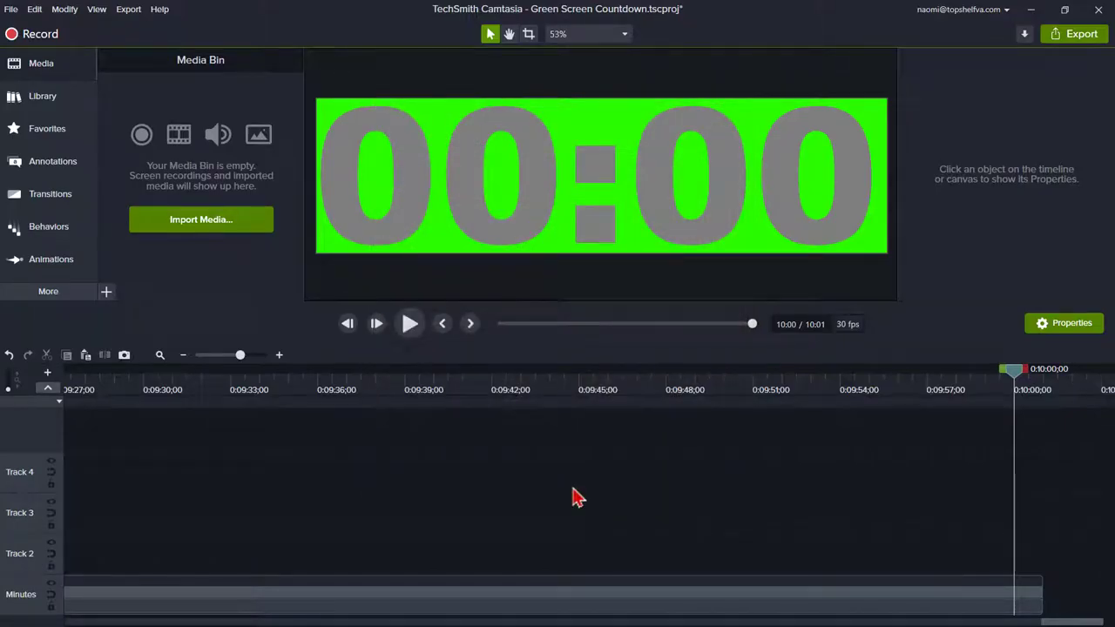
- Save the countdown project with Ctrl+S and File > Save
key("ctrl+s")
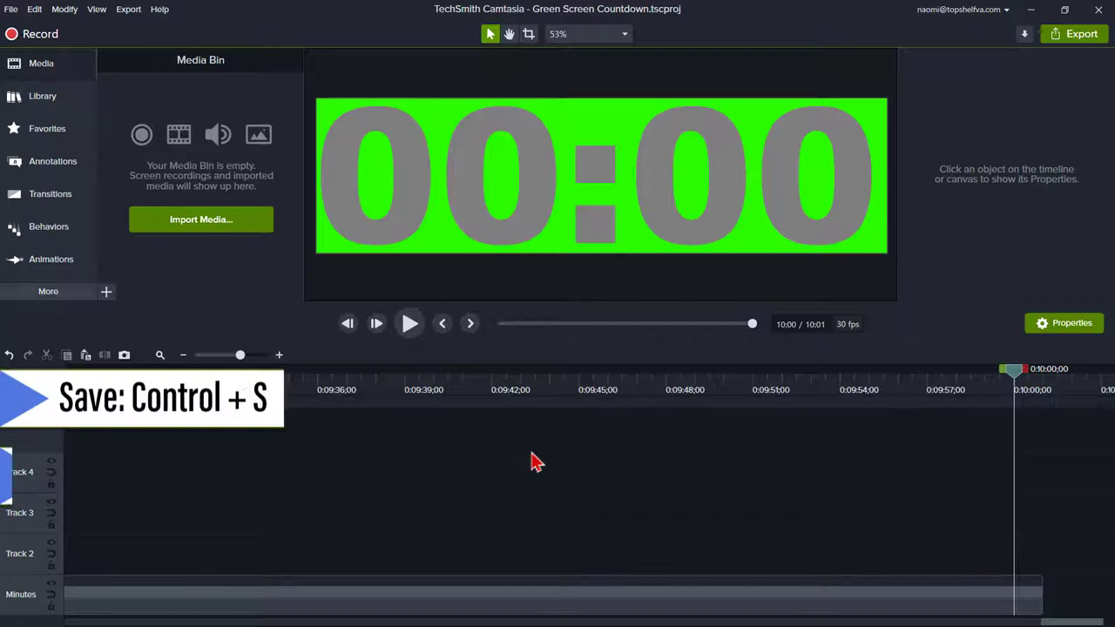
left_click(11, 8)
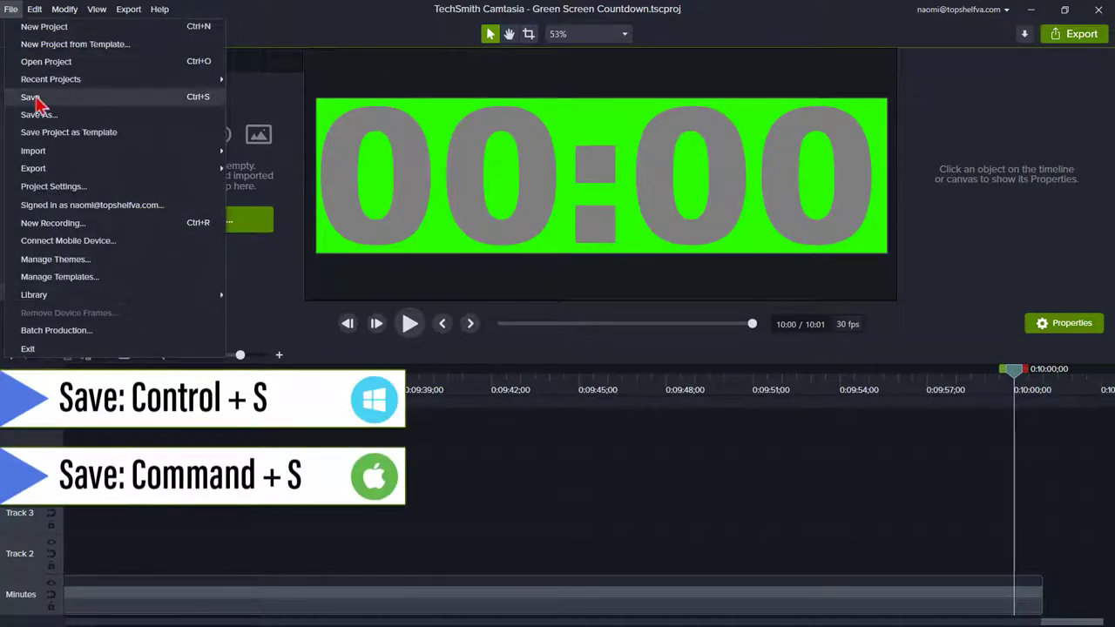
left_click(36, 103)
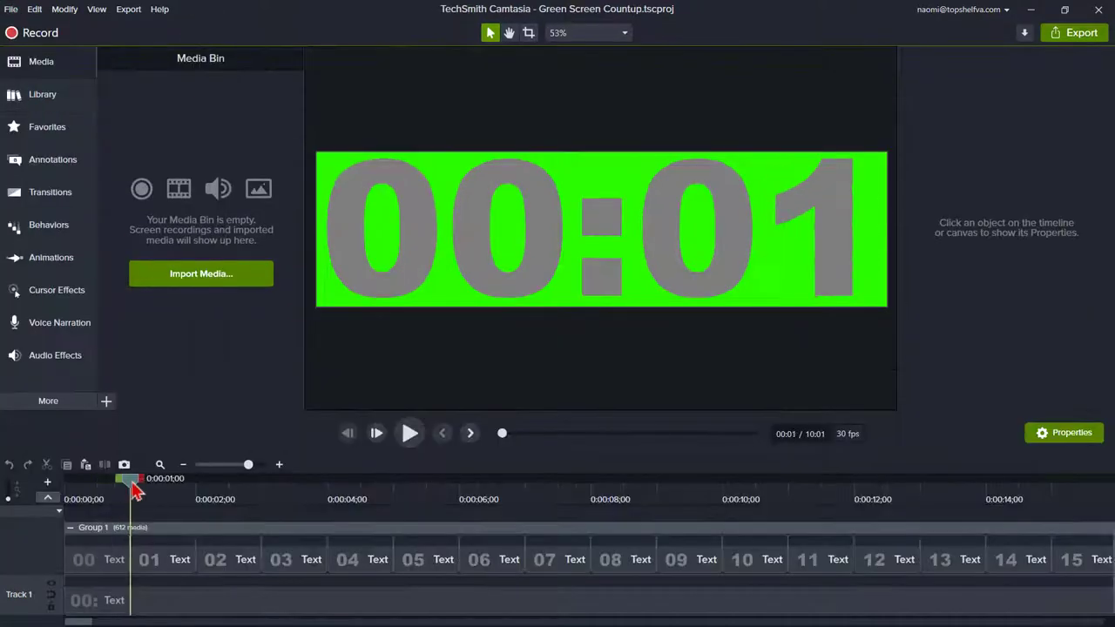
- Zoom the timeline out and move playback to around the one-minute mark
left_click_drag(67, 481, 657, 494)
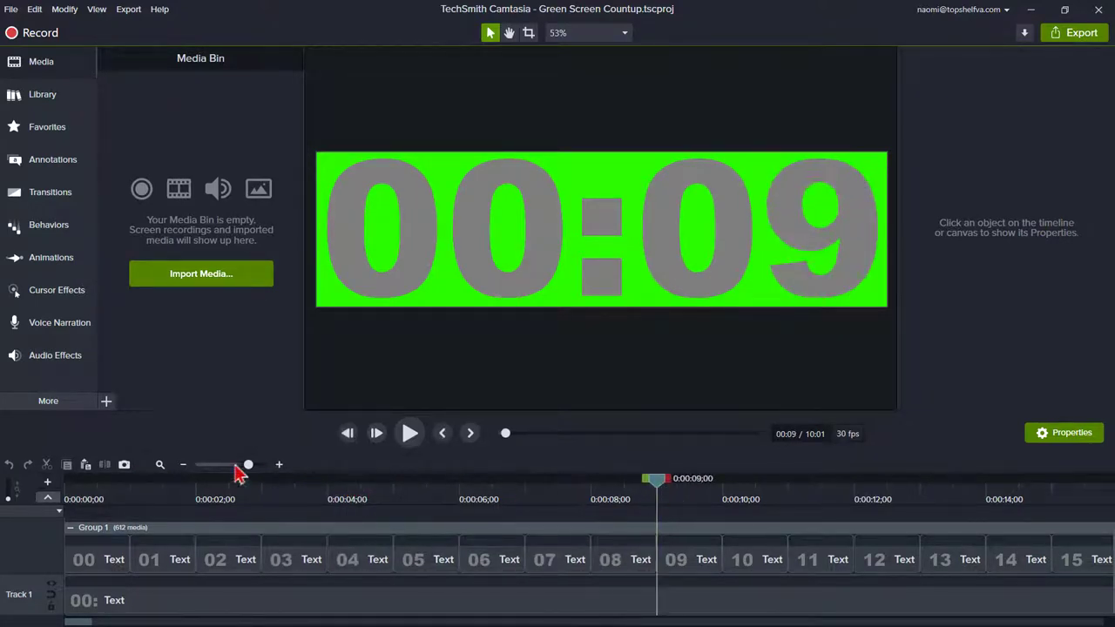
left_click_drag(240, 473, 232, 470)
left_click_drag(527, 479, 966, 487)
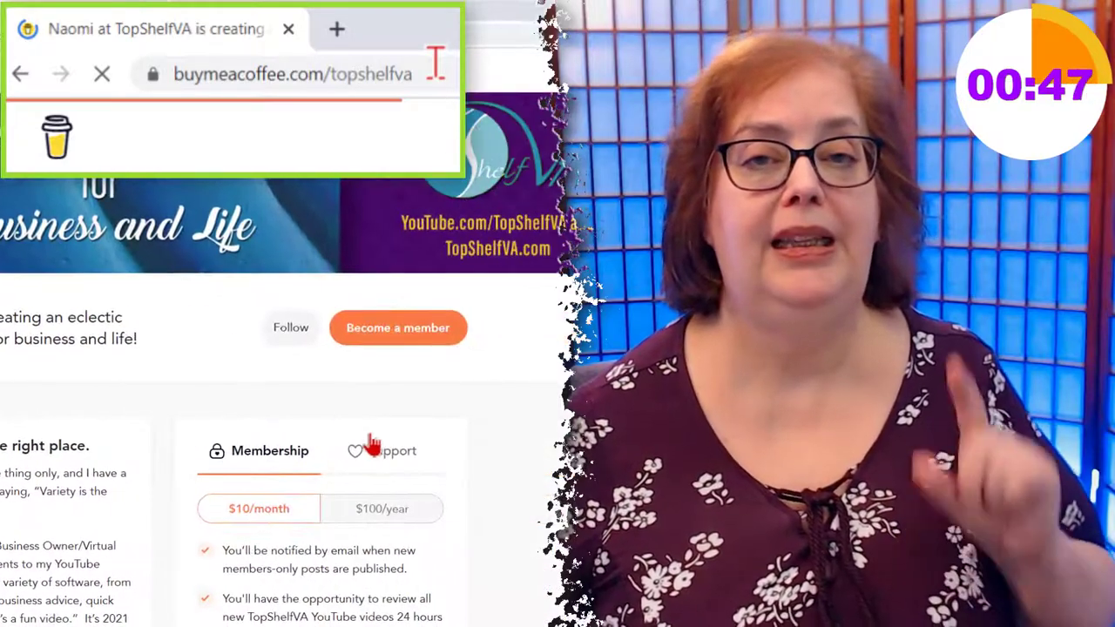
left_click(392, 451)
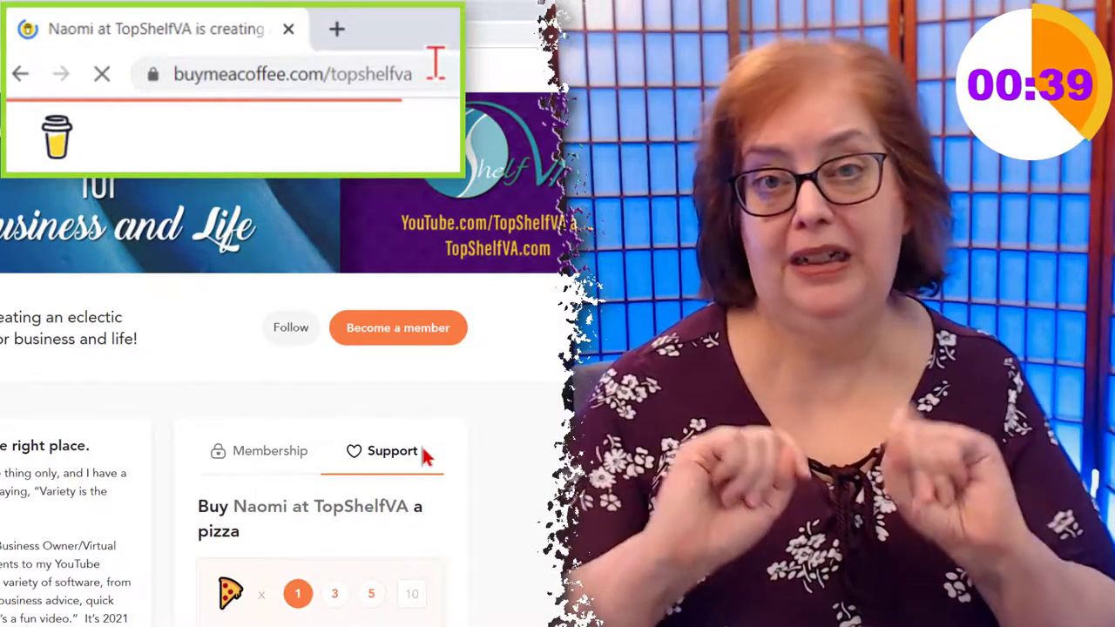
scroll(425, 458, "down", 3)
scroll(423, 453, "down", 2)
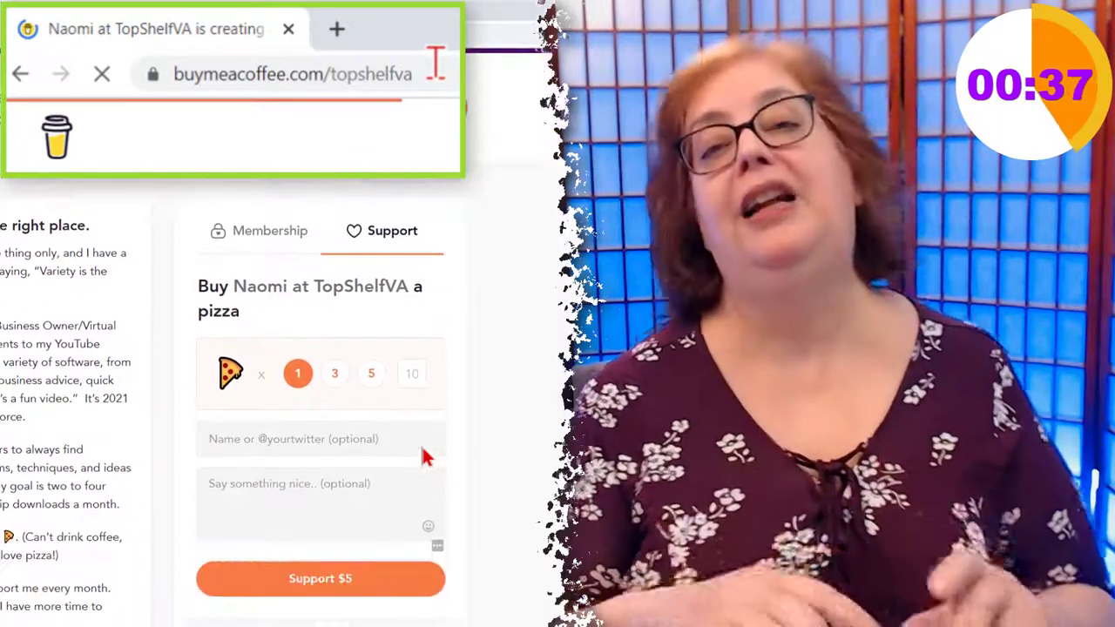
left_click(334, 377)
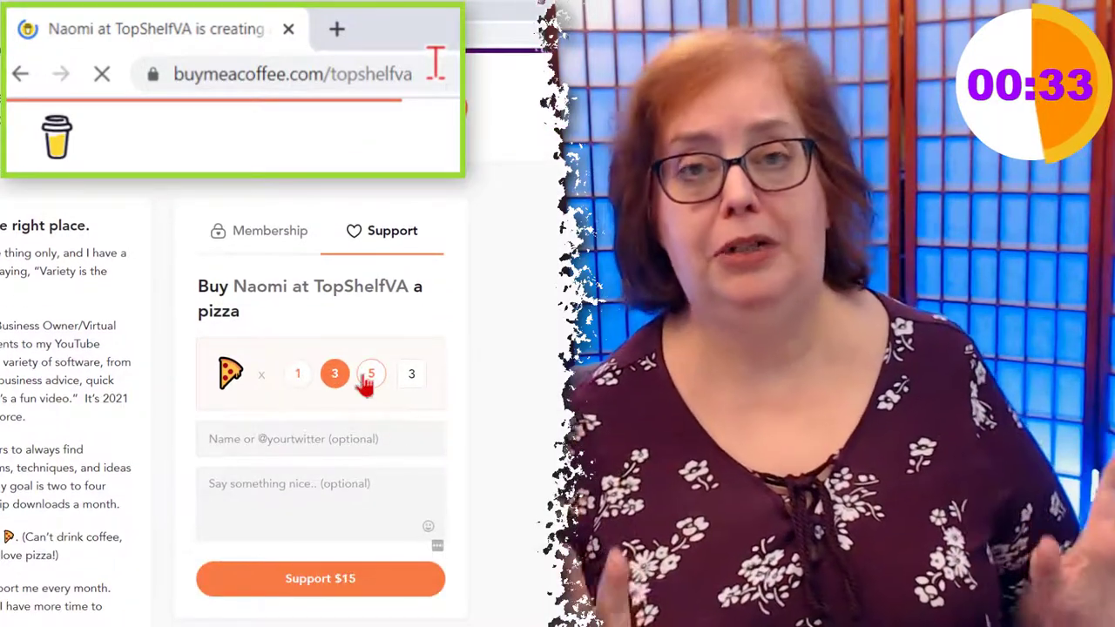
left_click(368, 376)
mouse_move(418, 372)
left_mouse_down()
mouse_move(392, 373)
mouse_move(404, 383)
left_mouse_up()
type("2")
type("4")
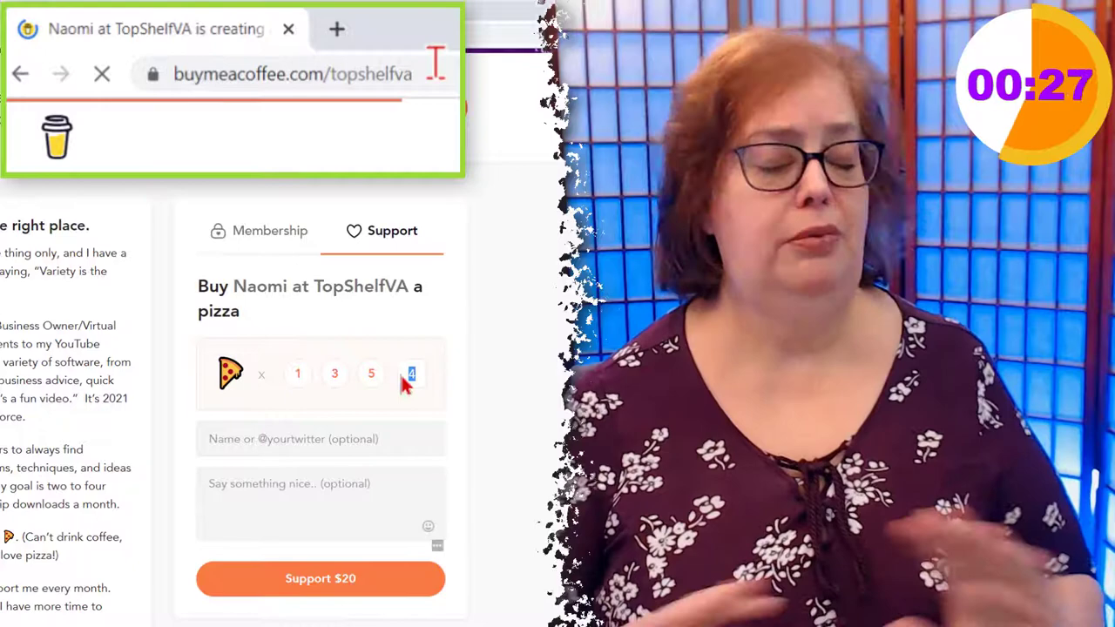
type("6")
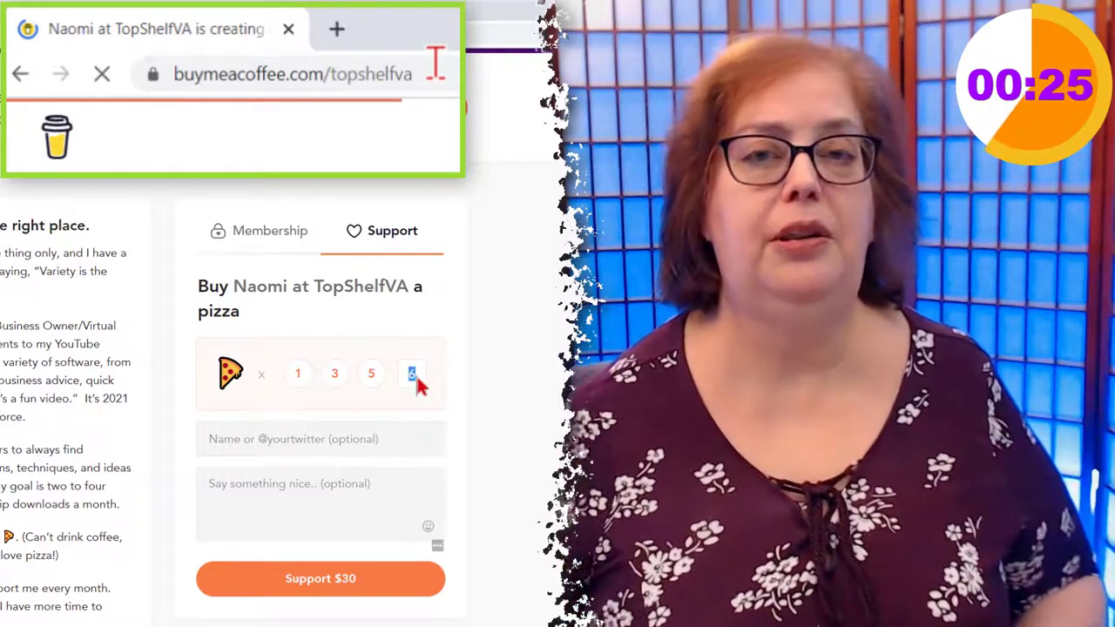
type("10")
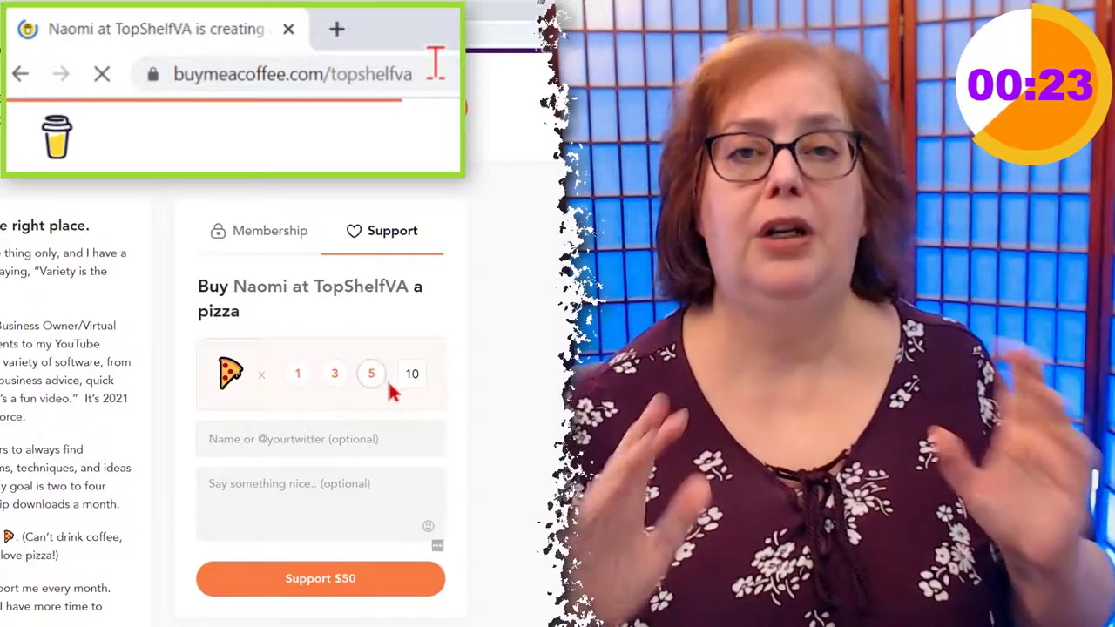
left_click(277, 235)
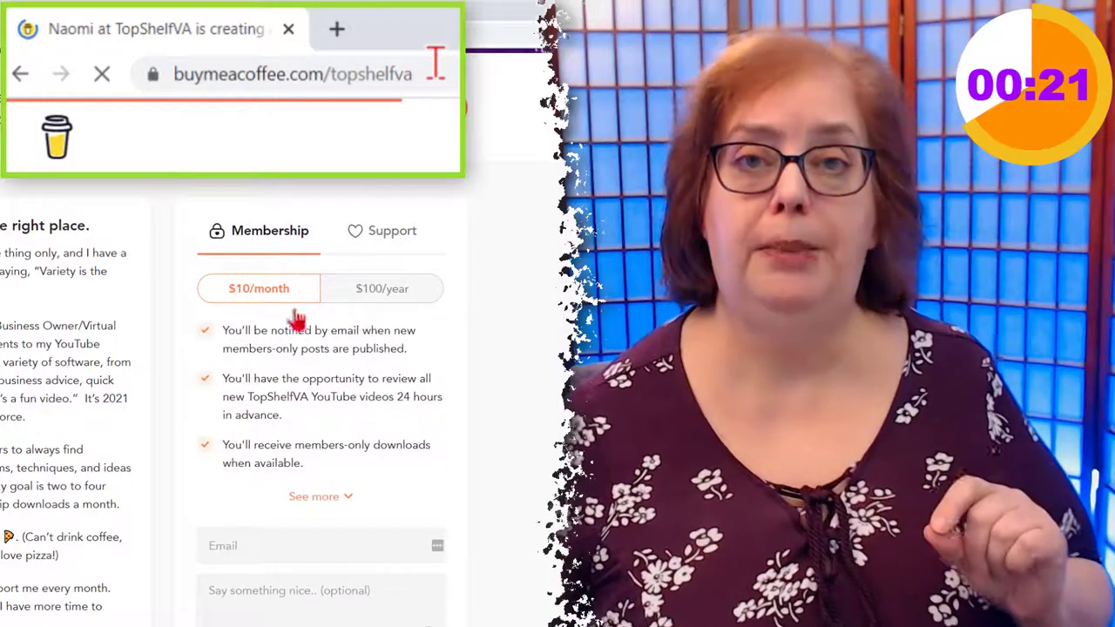
scroll(296, 319, "down", 1)
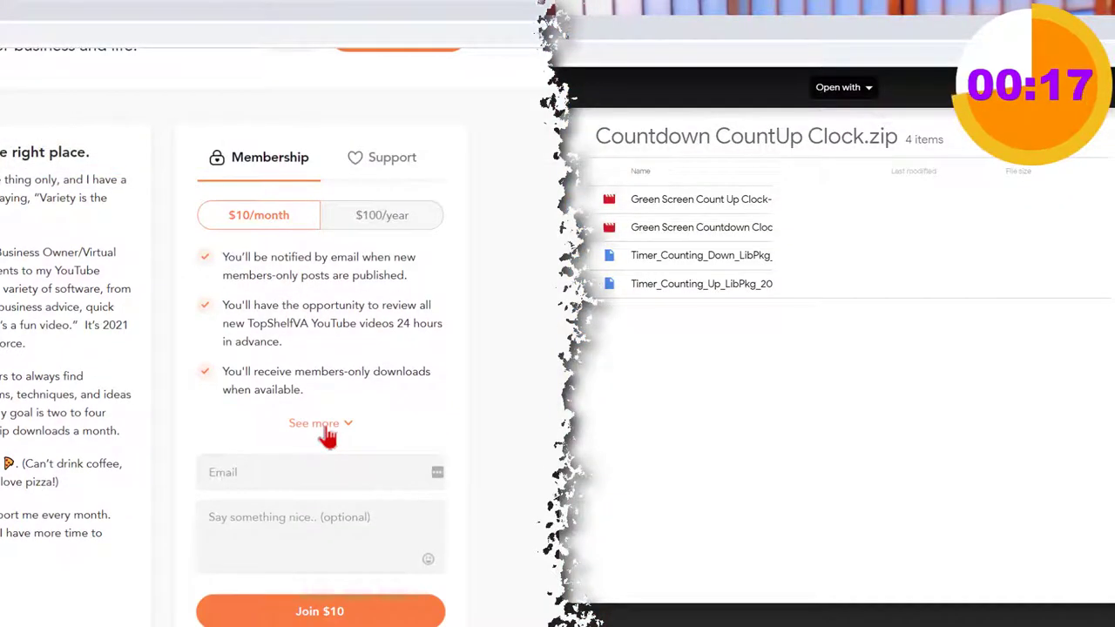
- Expand the membership benefits with See more and scroll down through the five perks
left_click(322, 425)
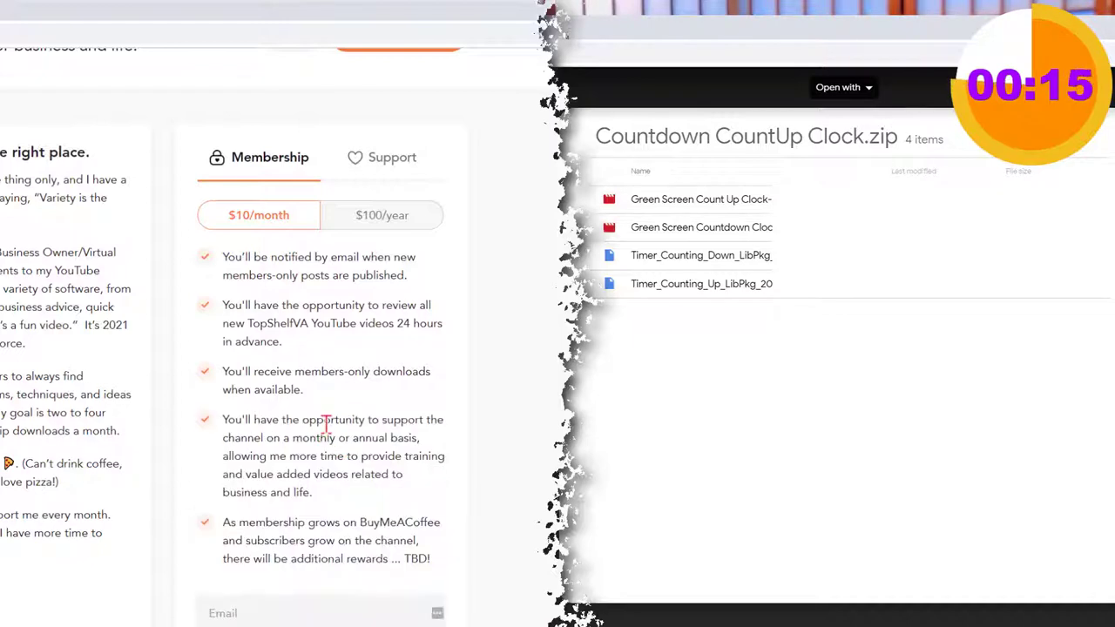
scroll(327, 424, "down", 1)
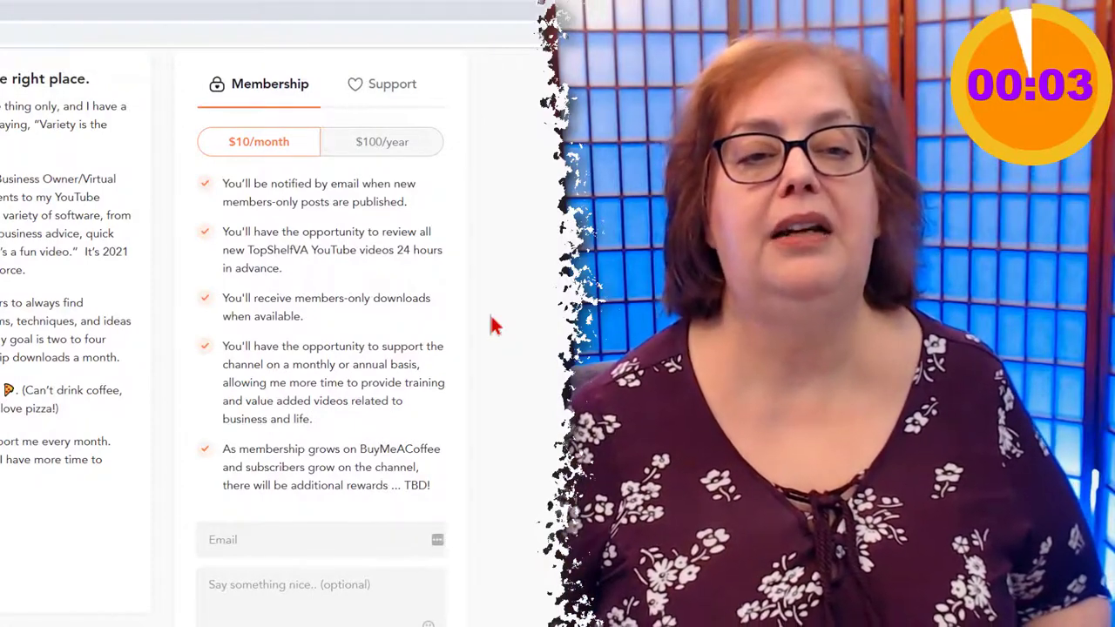
scroll(493, 324, "down", 2)
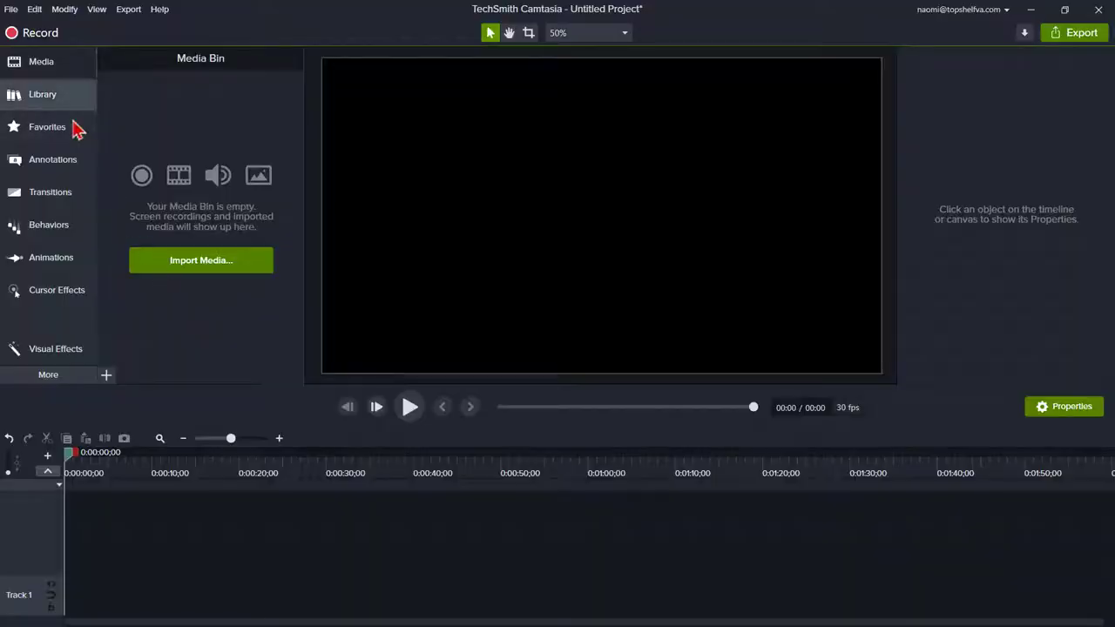
- Save the project as 'Timer Count Down' and import Green Screen Countdown Clock-2.mp4 into its media bin
left_click(44, 112)
type("Timer Count Down")
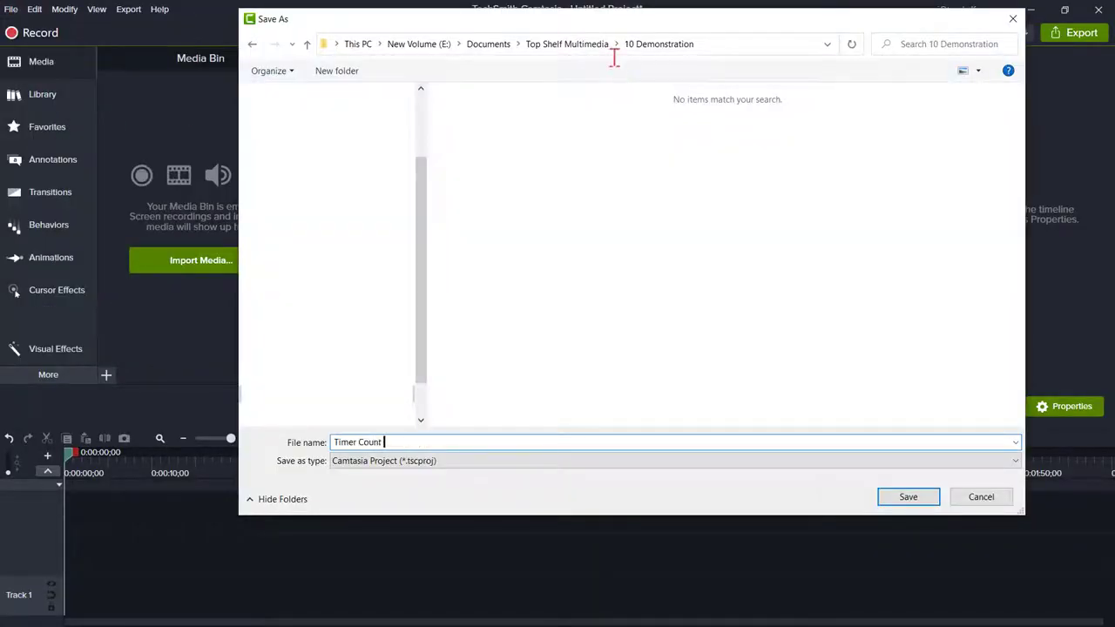
left_click(897, 500)
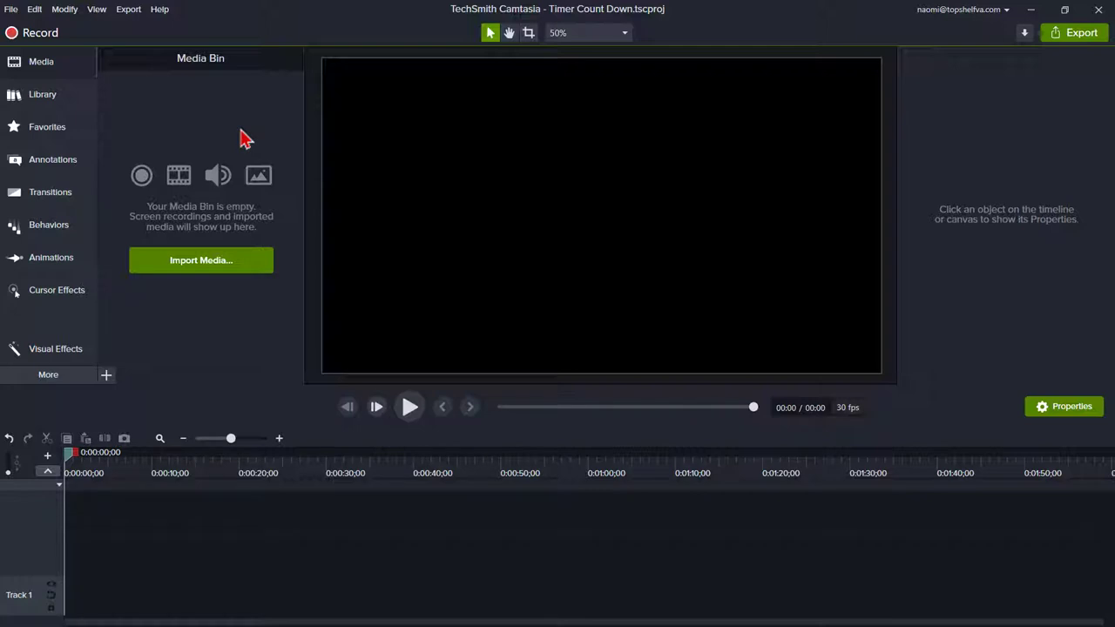
key("ctrl+i")
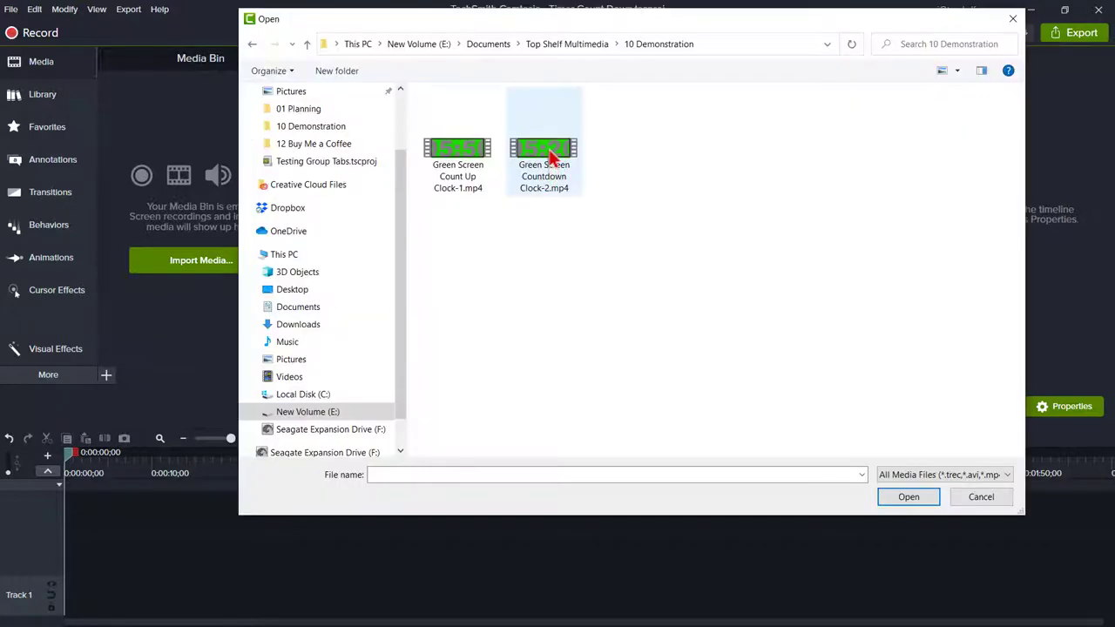
double_click(549, 155)
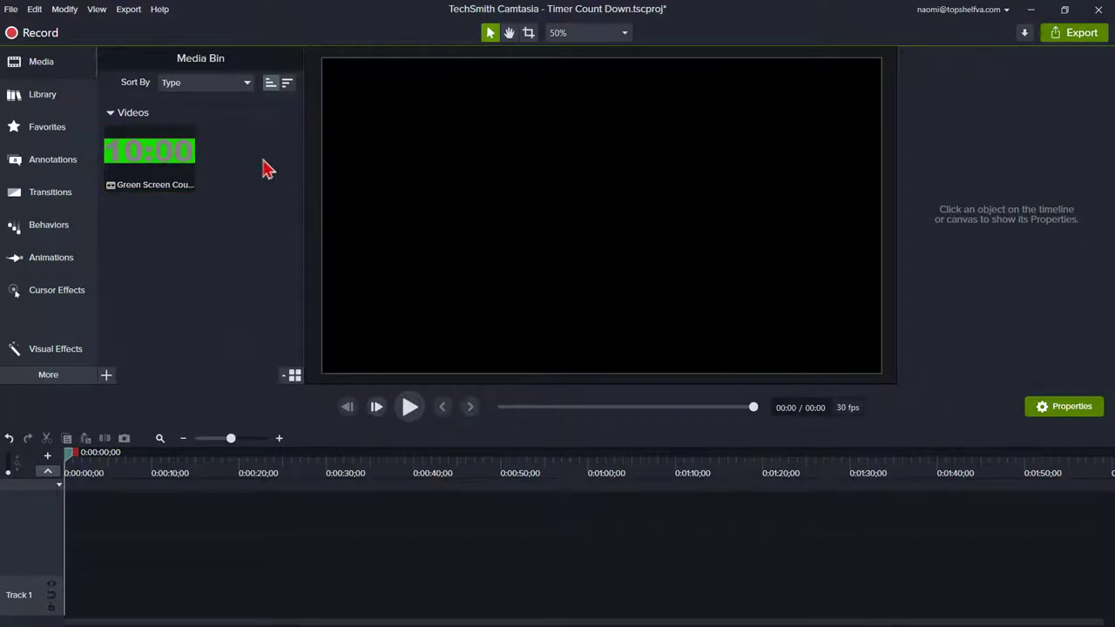
- Add the green screen countdown media to the timeline at the playhead
left_click_drag(153, 159, 488, 151)
right_click(489, 152)
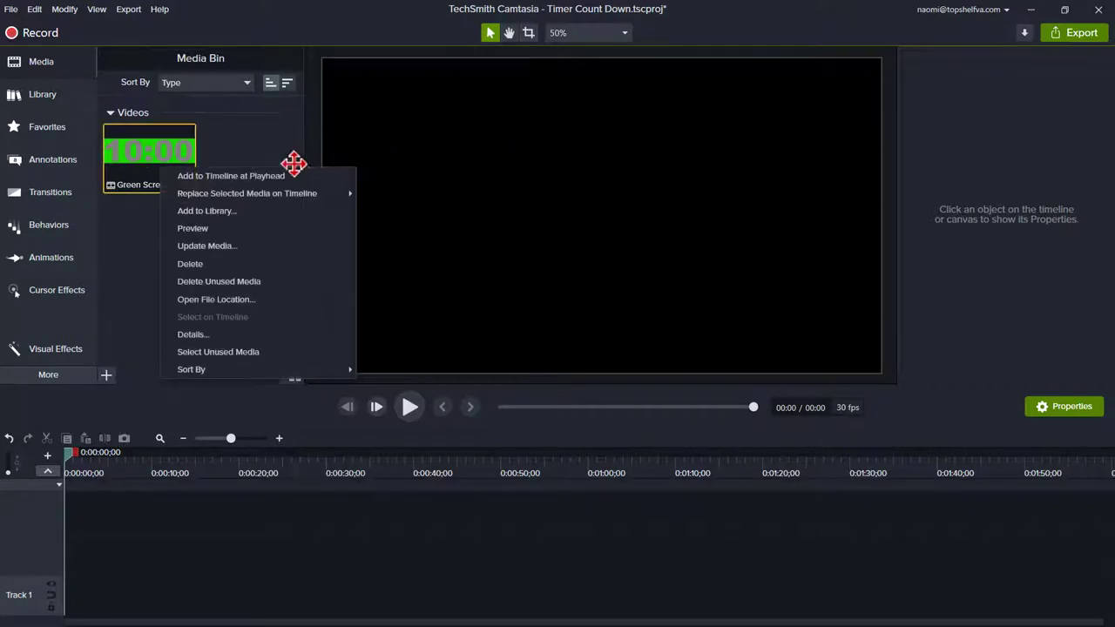
left_click(189, 177)
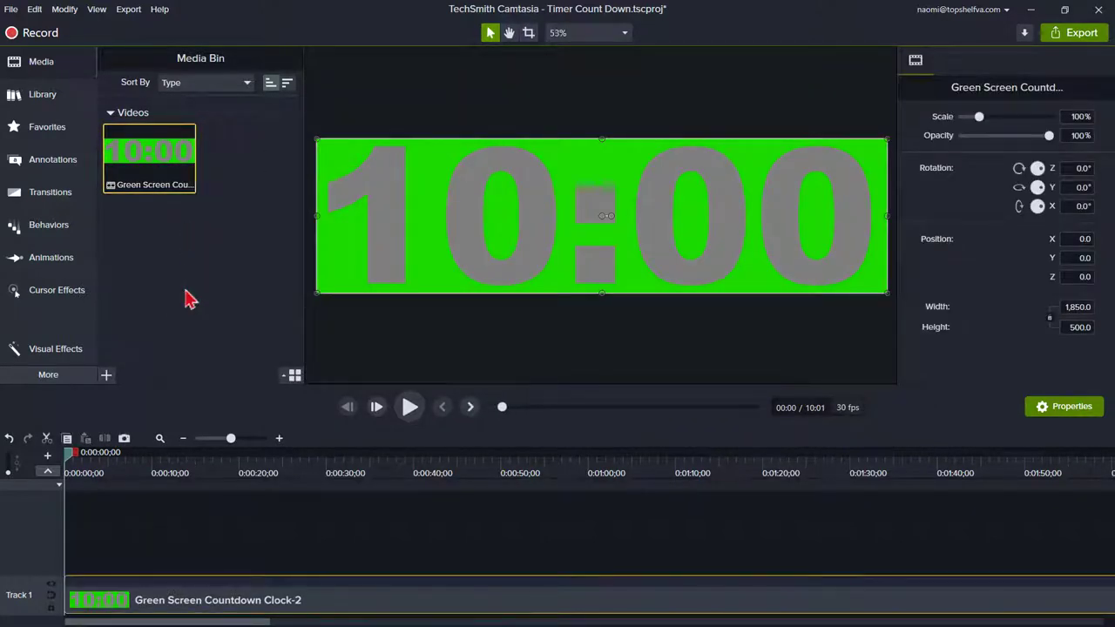
- Apply Remove a Color to the countdown clip and eyedrop its green background
left_click(66, 354)
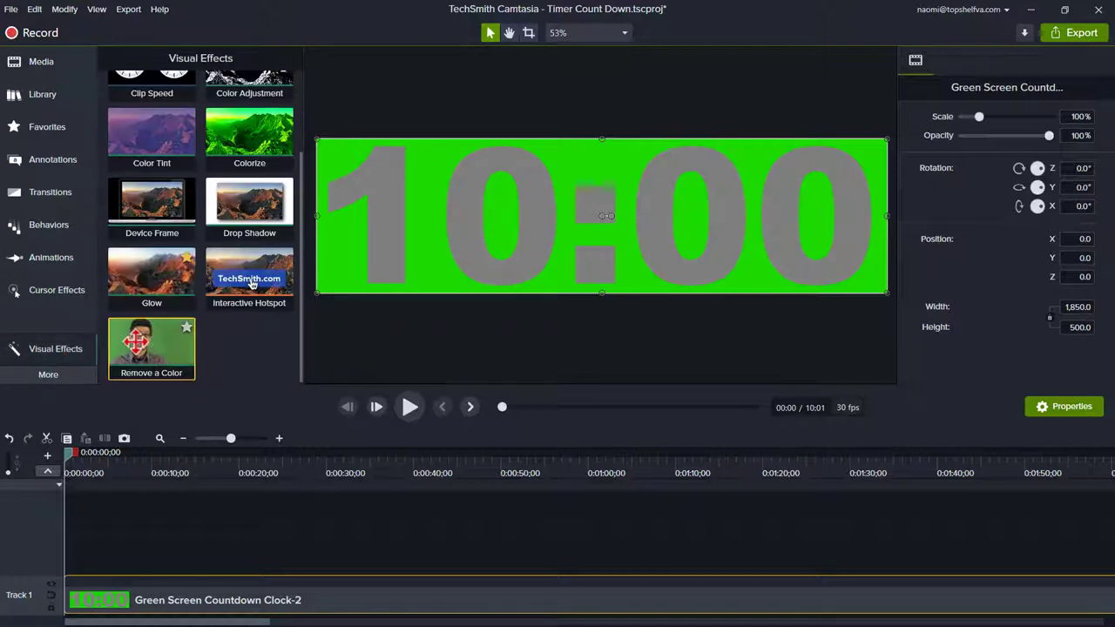
left_click_drag(152, 347, 200, 599)
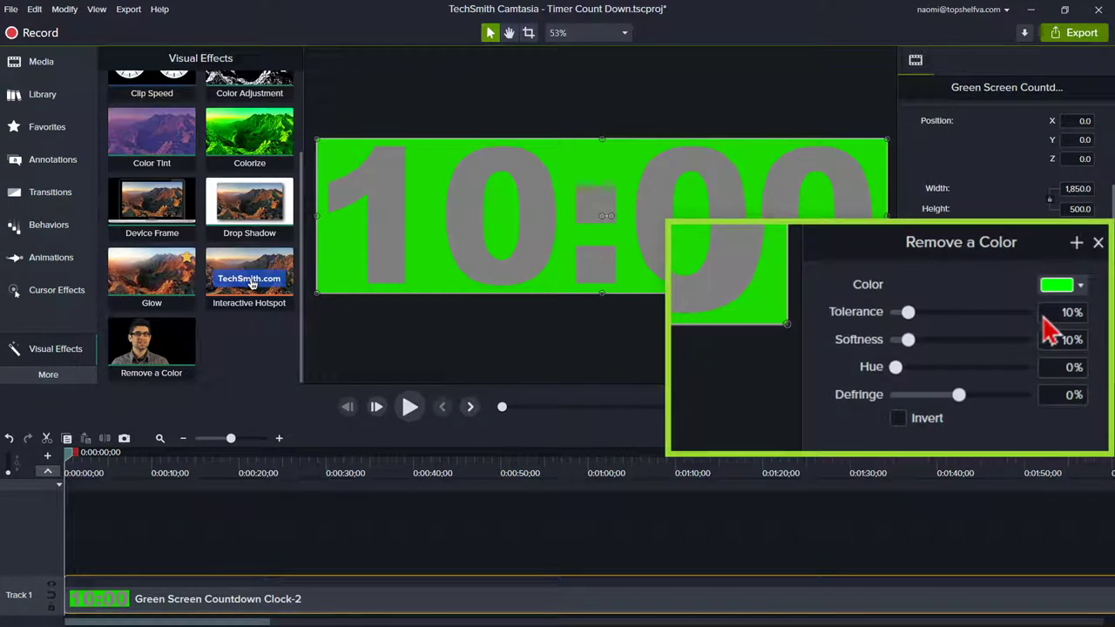
left_click(1078, 288)
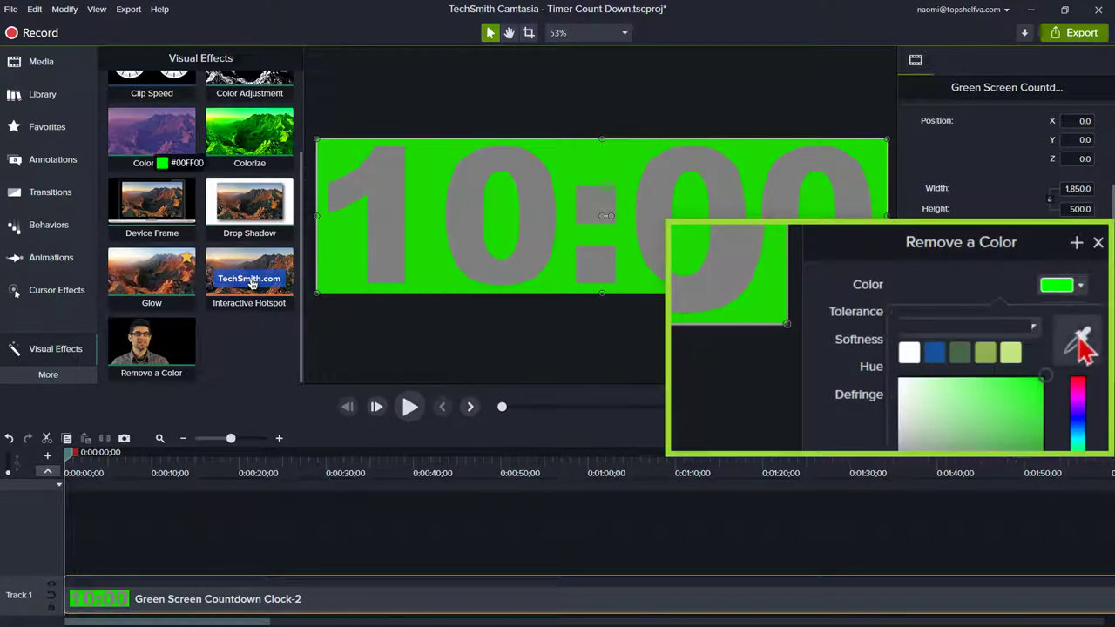
left_click(1080, 344)
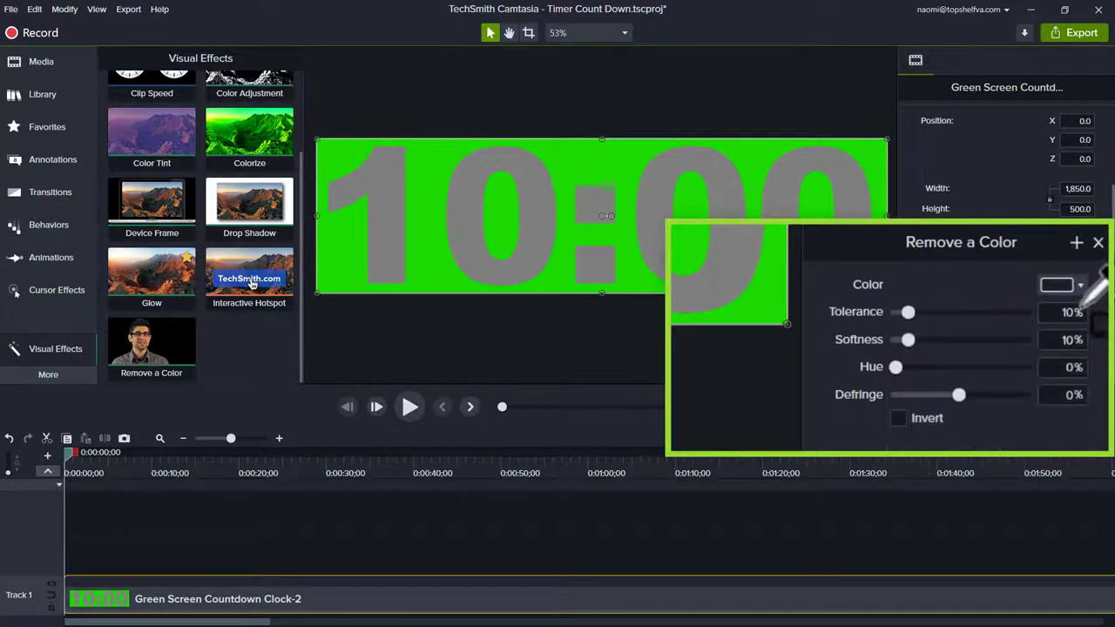
left_click(765, 295)
- Set Tolerance and Softness to 25%, then delete the demo clip from the timeline
left_click(1058, 313)
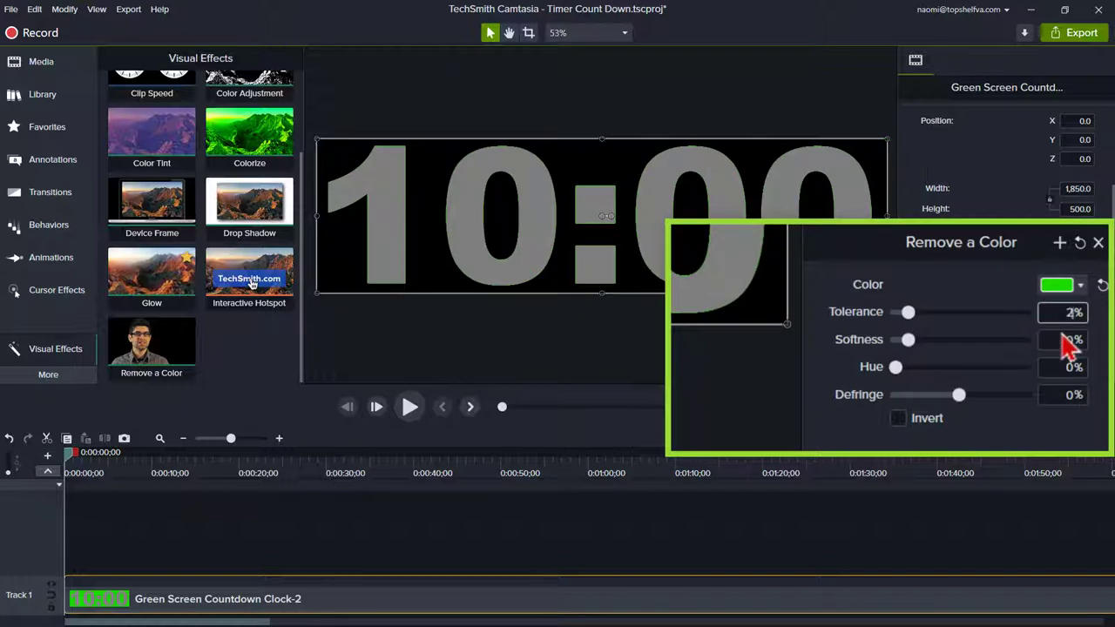
left_click(1069, 344)
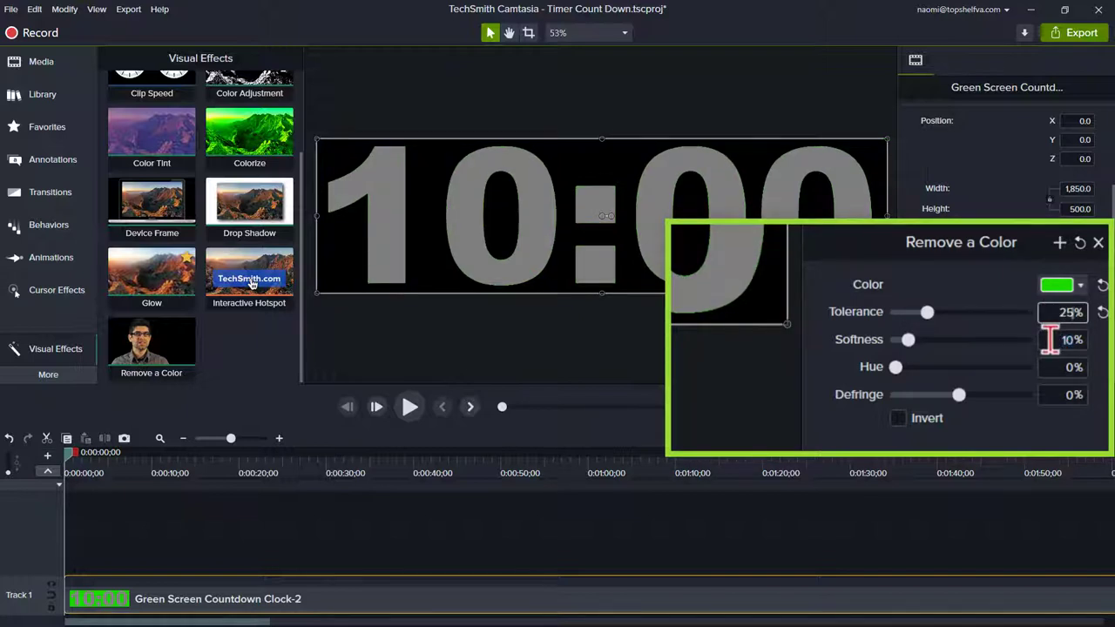
type("25")
key("Return")
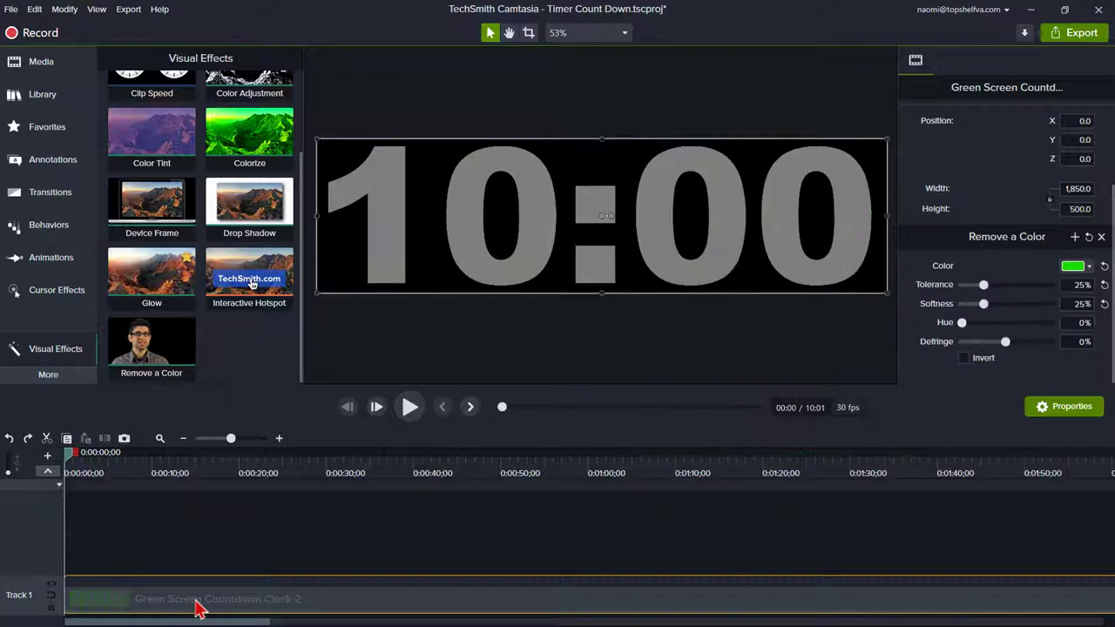
key("Delete")
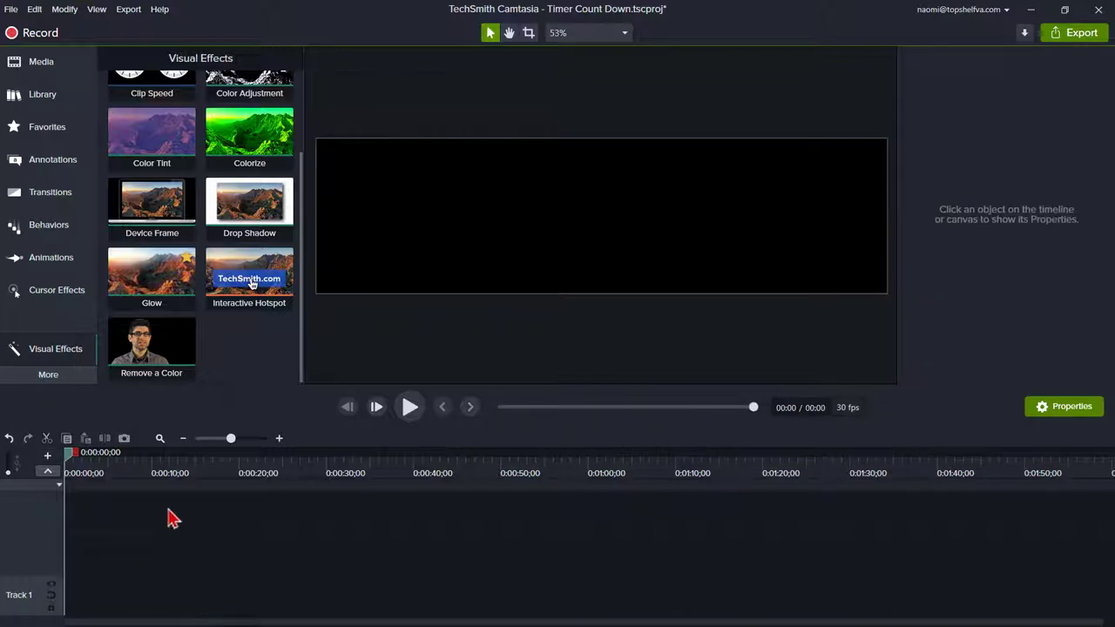
- Add the Timer Counting Down library asset at the playhead and ungroup it onto Tracks 1 and 2
left_click(43, 96)
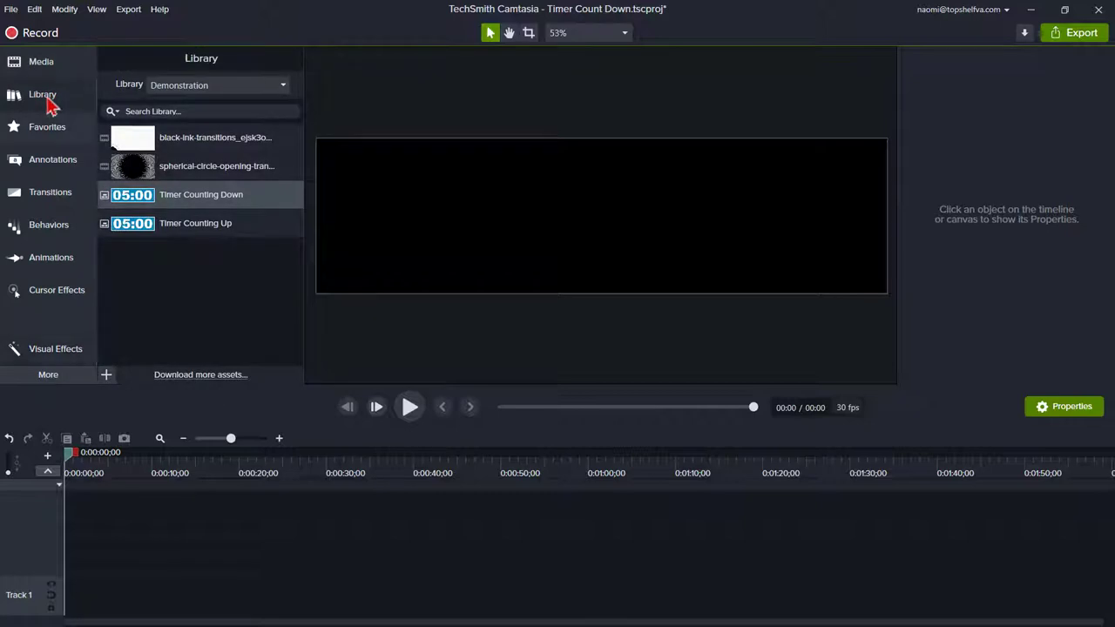
right_click(201, 202)
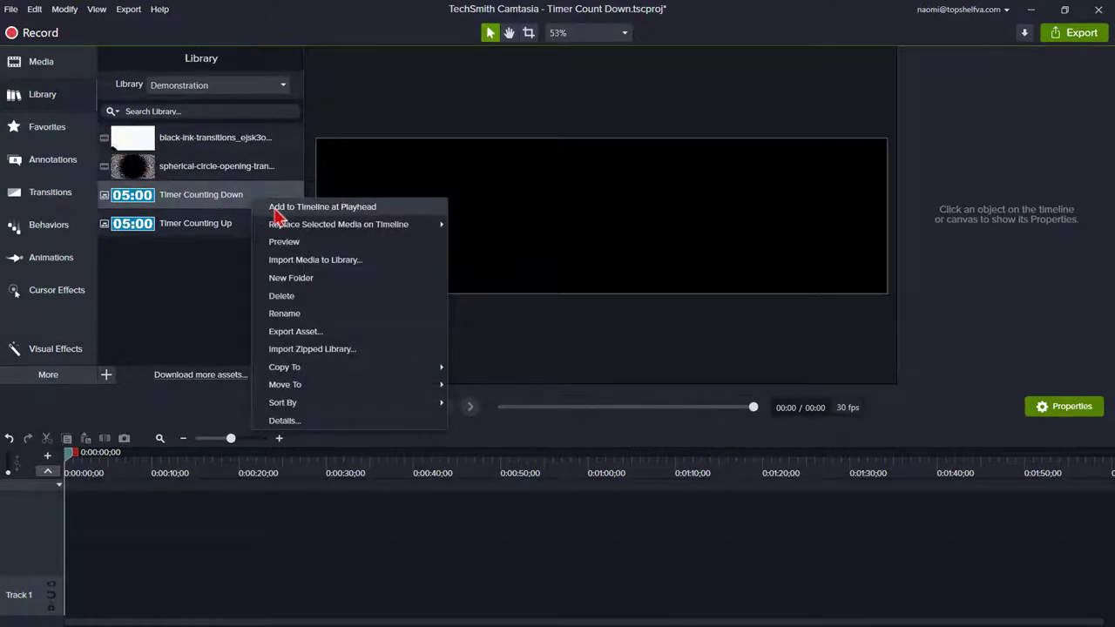
left_click(277, 209)
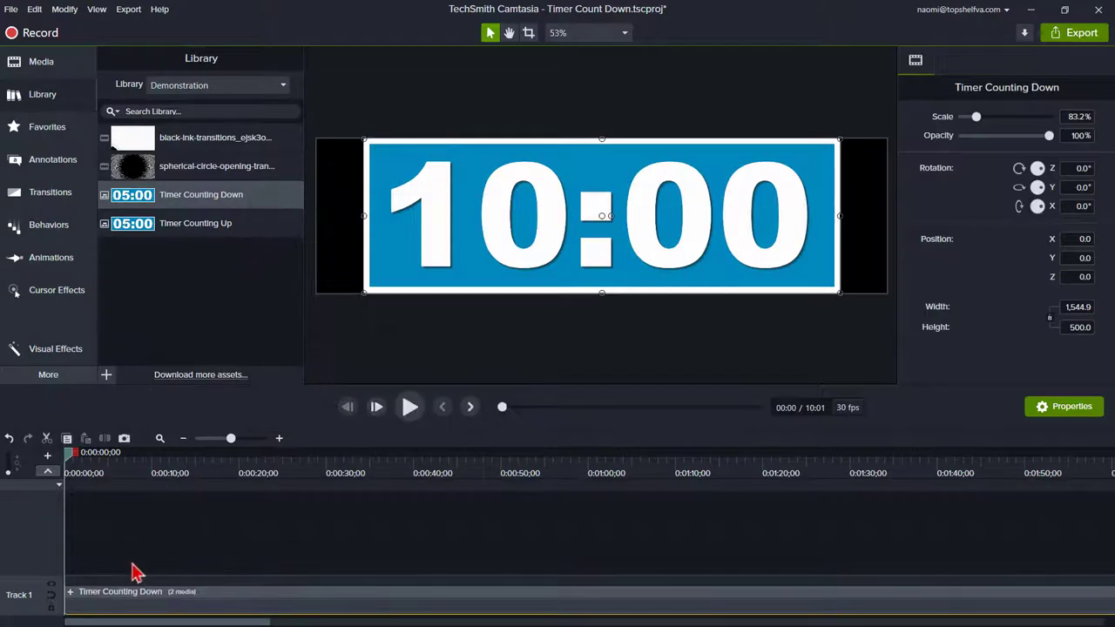
right_click(121, 611)
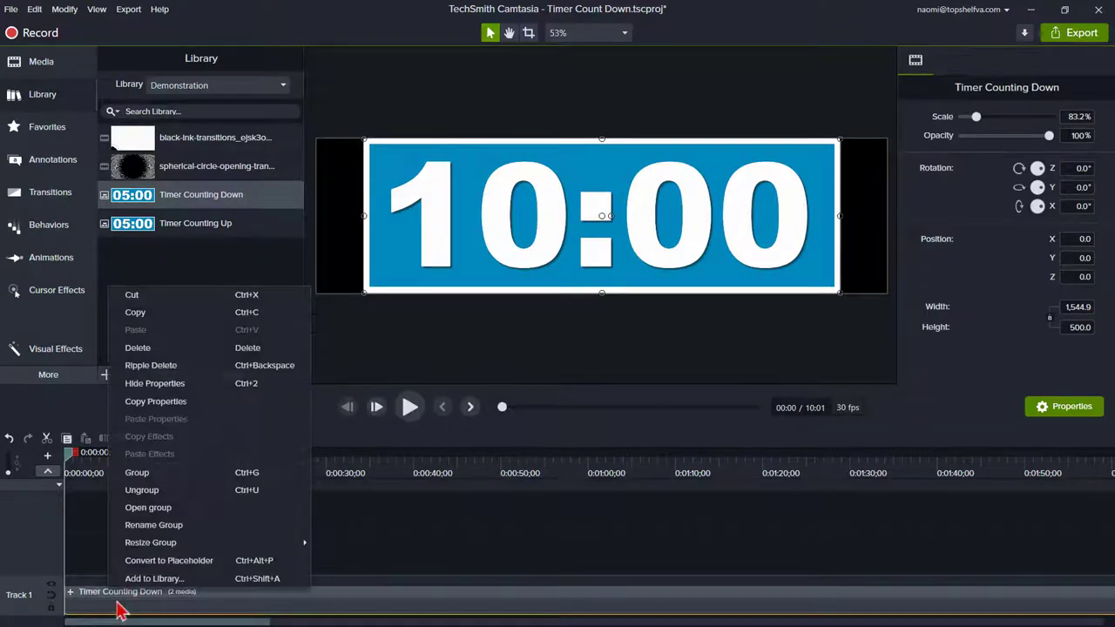
left_click(181, 491)
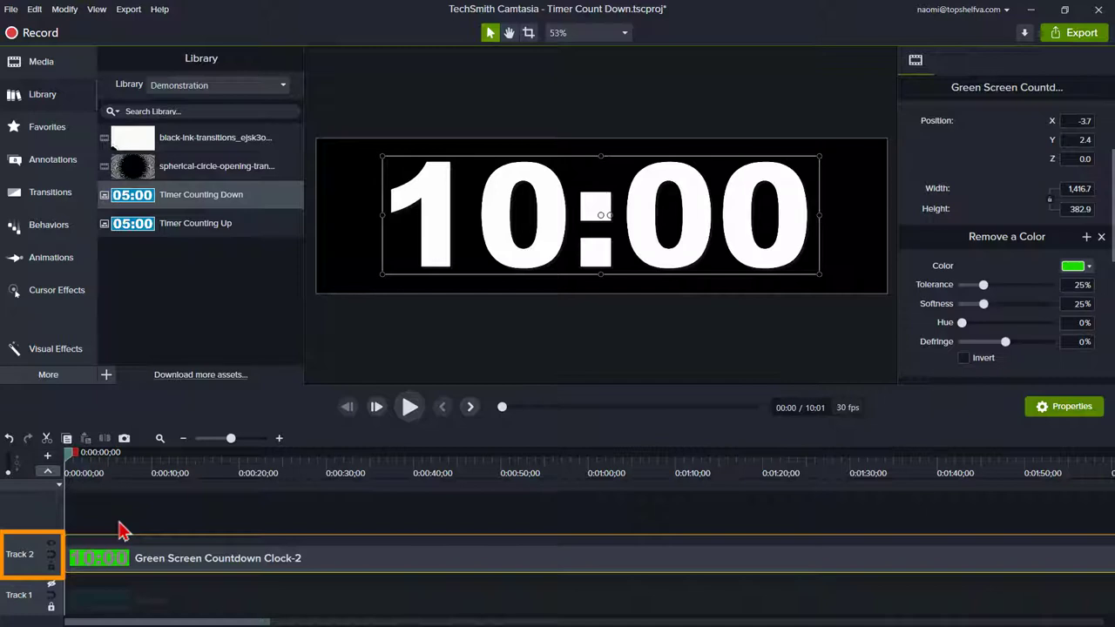
- Apply Colorize with white to the Track 2 countdown clip, then add a Drop Shadow to it
left_click(54, 350)
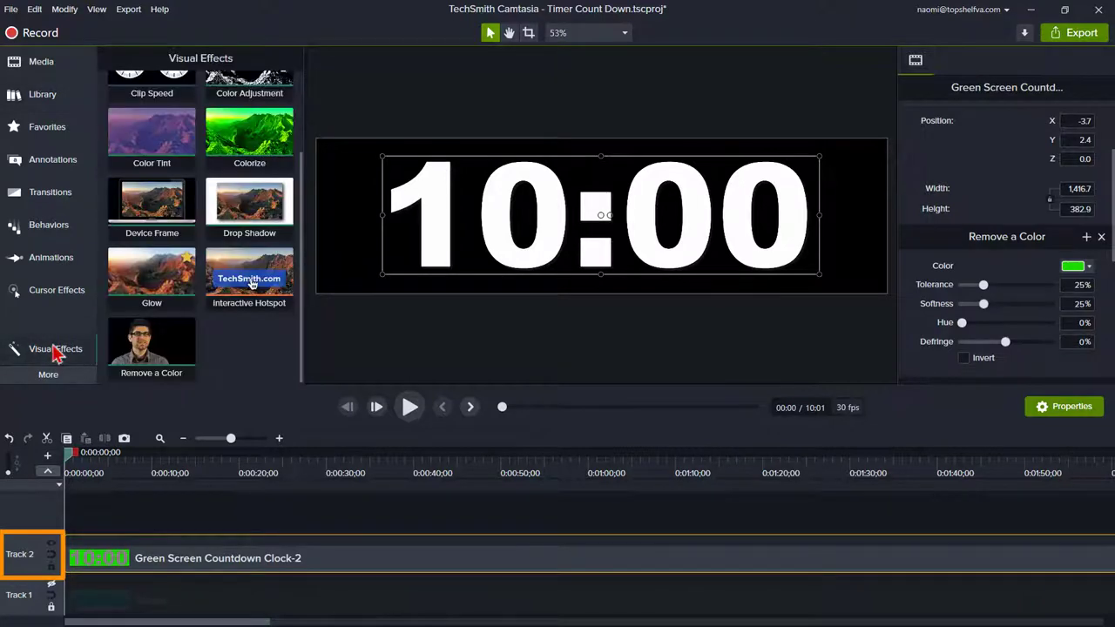
left_click_drag(249, 135, 300, 557)
scroll(1054, 261, "down", 3)
left_click(1079, 235)
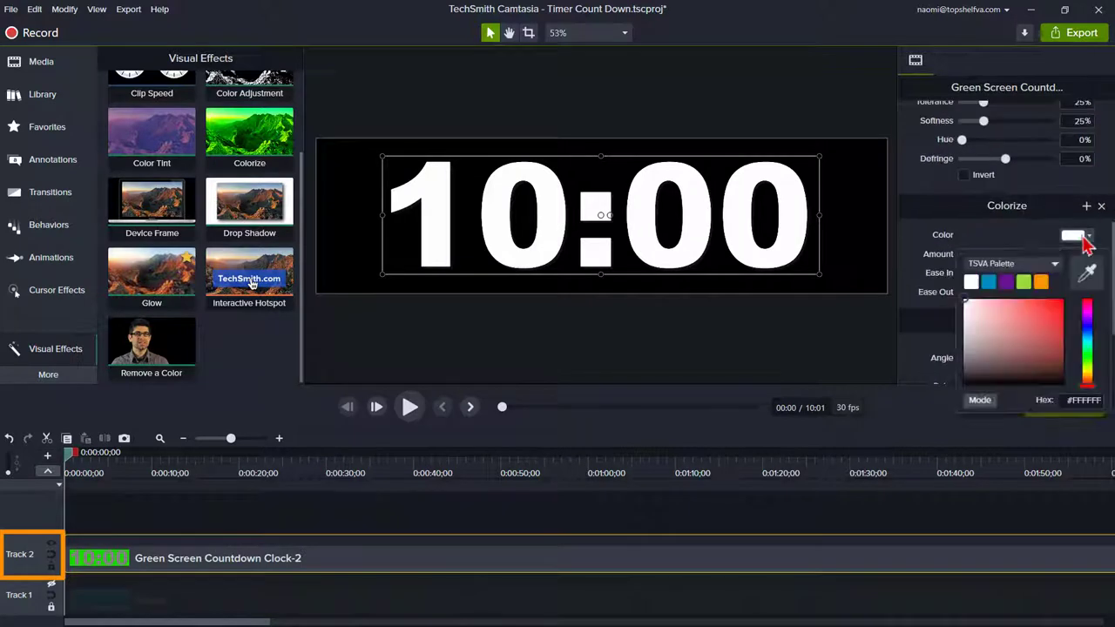
left_click(971, 283)
scroll(249, 261, "up", 3)
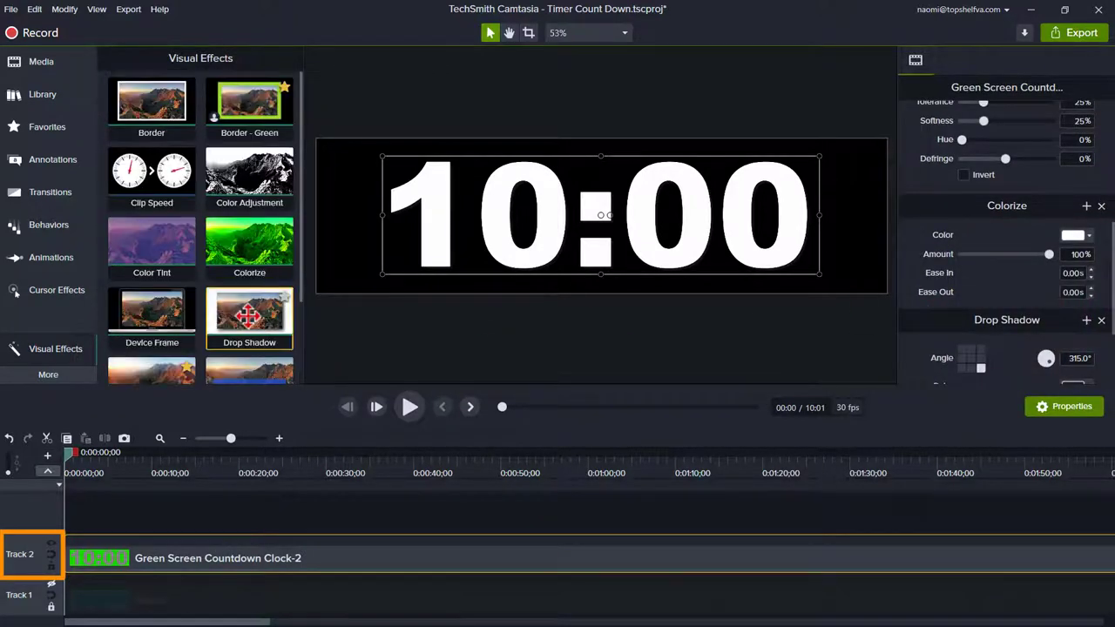
left_click_drag(249, 309, 272, 556)
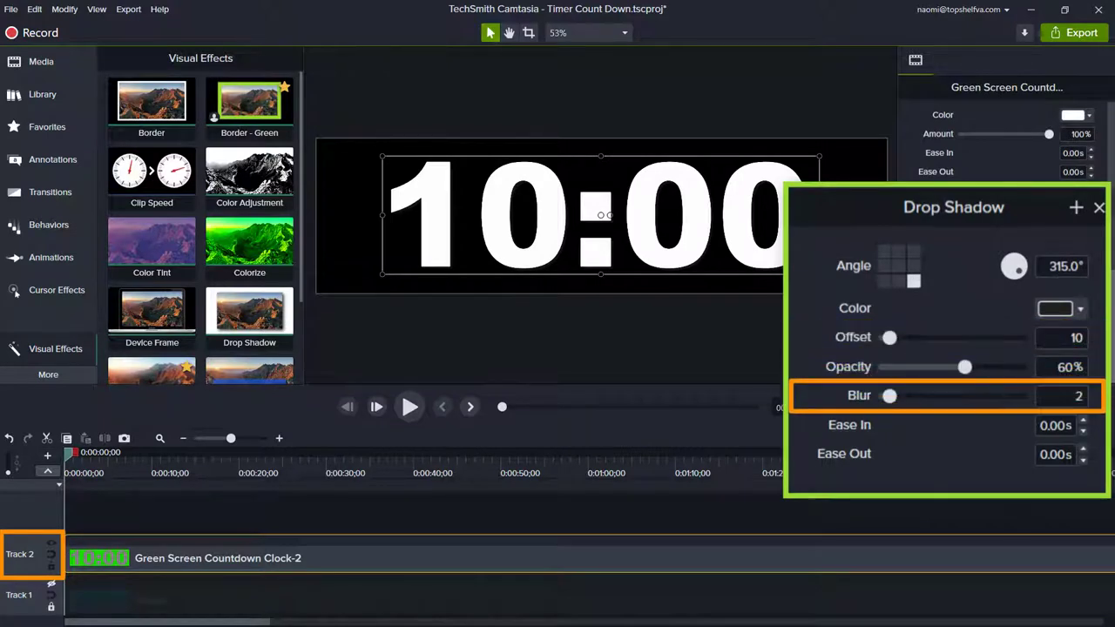
- Unhide and unlock Track 1, and switch the annotation callouts to the Bold style
left_click(52, 587)
left_click(52, 607)
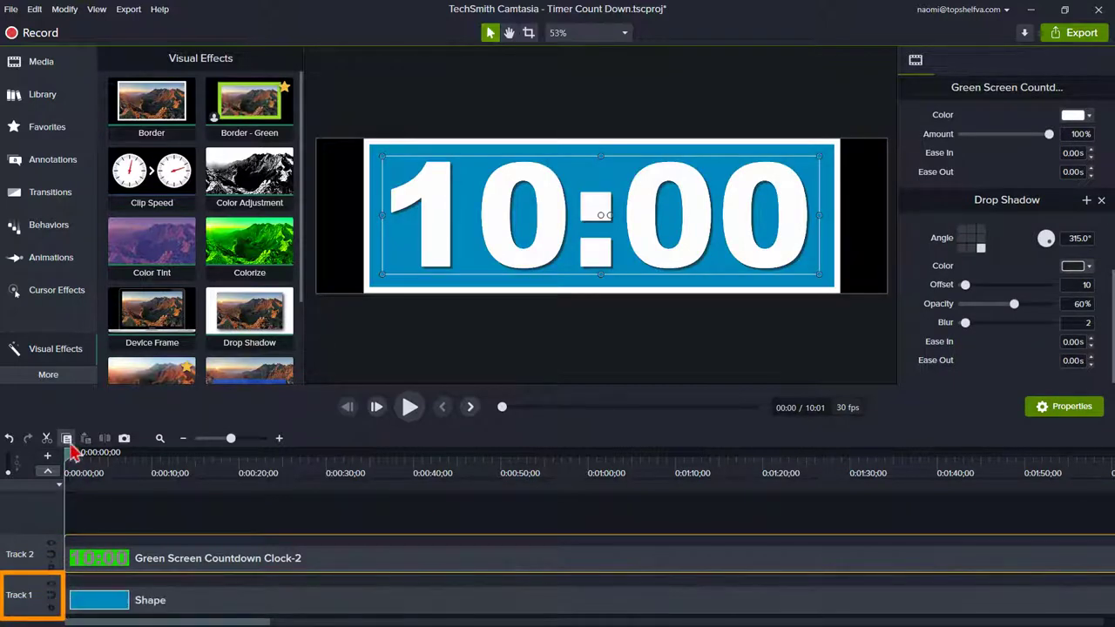
left_click(65, 174)
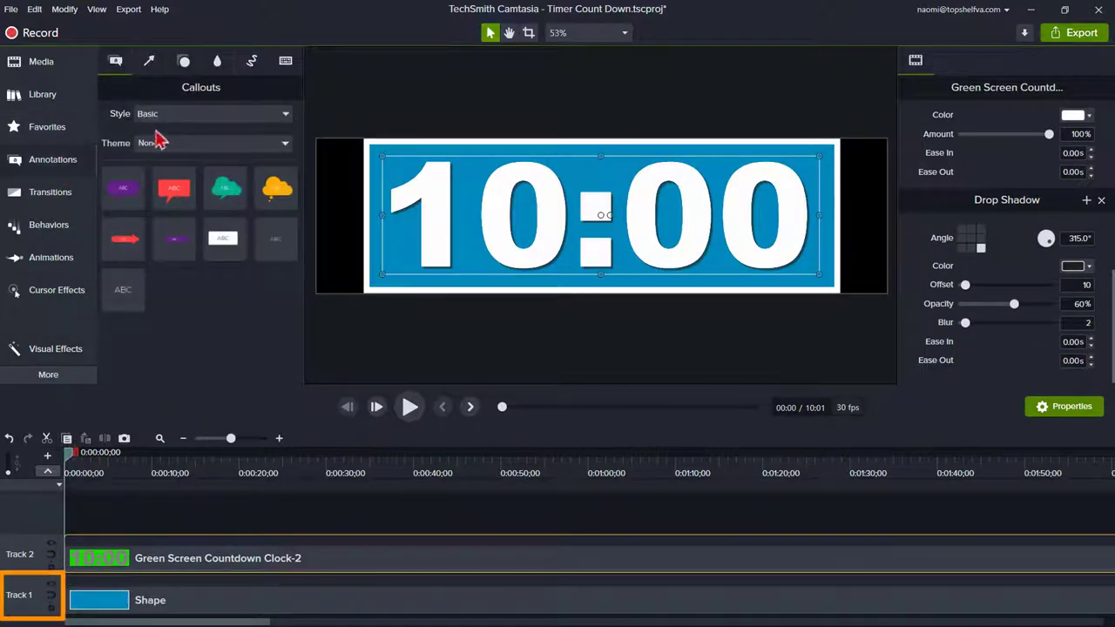
left_click(191, 117)
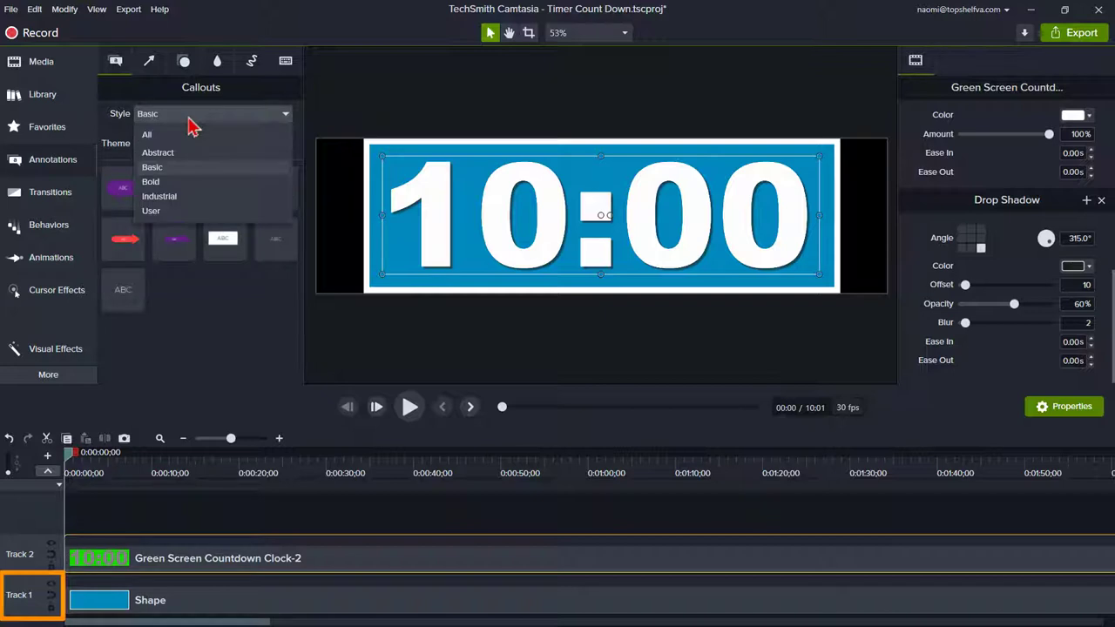
left_click(185, 182)
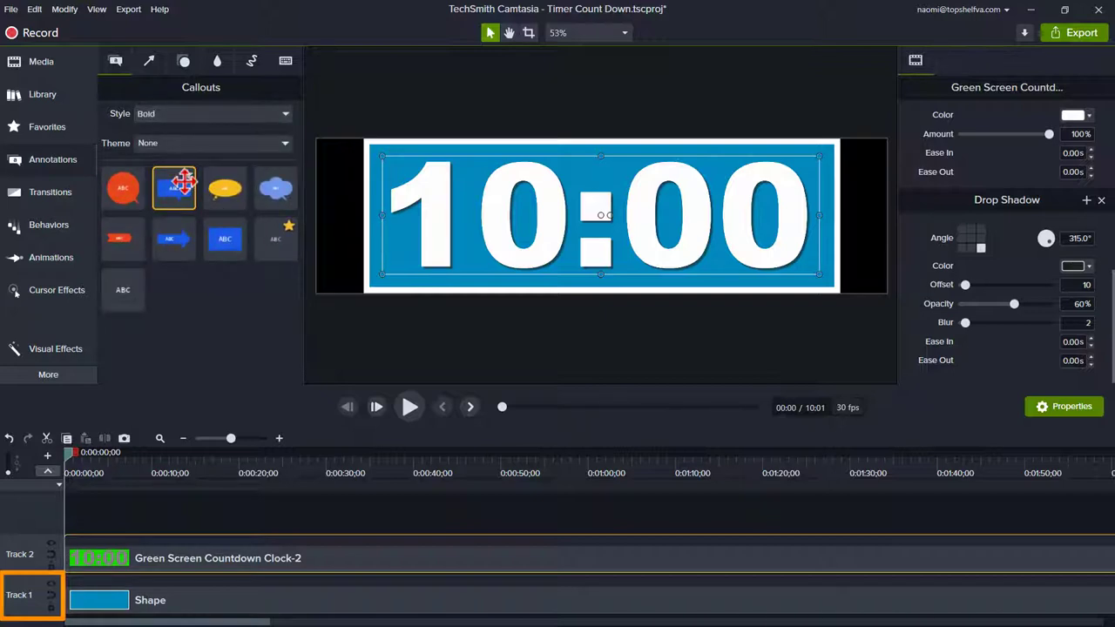
- Check the blue box's fill and outline colours unchanged, then select the Track 1 Shape clip
left_click(186, 68)
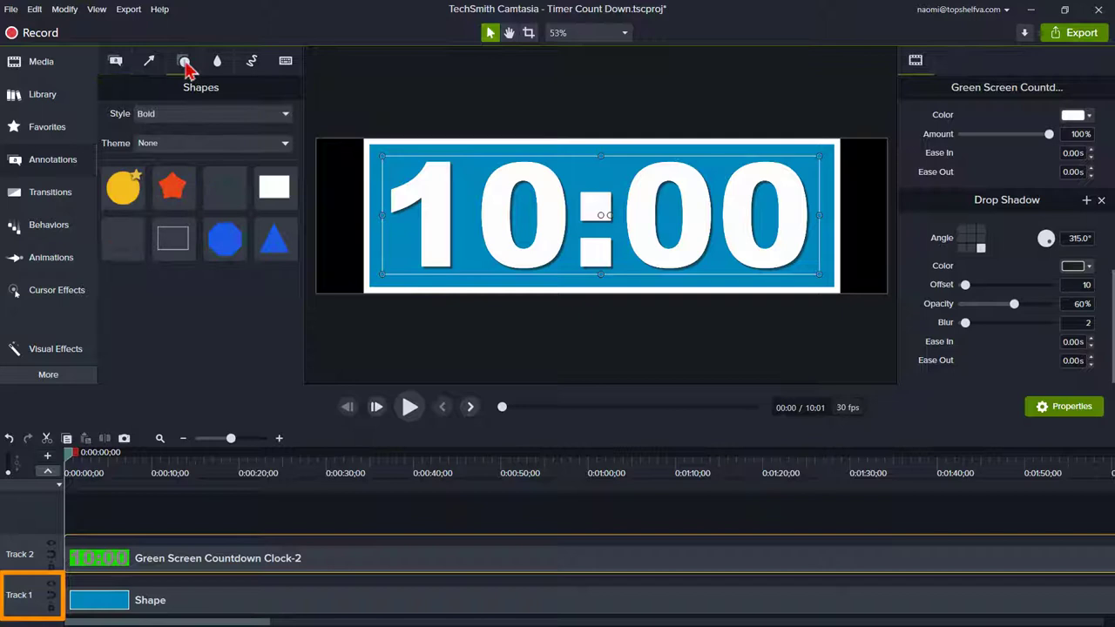
left_click(375, 246)
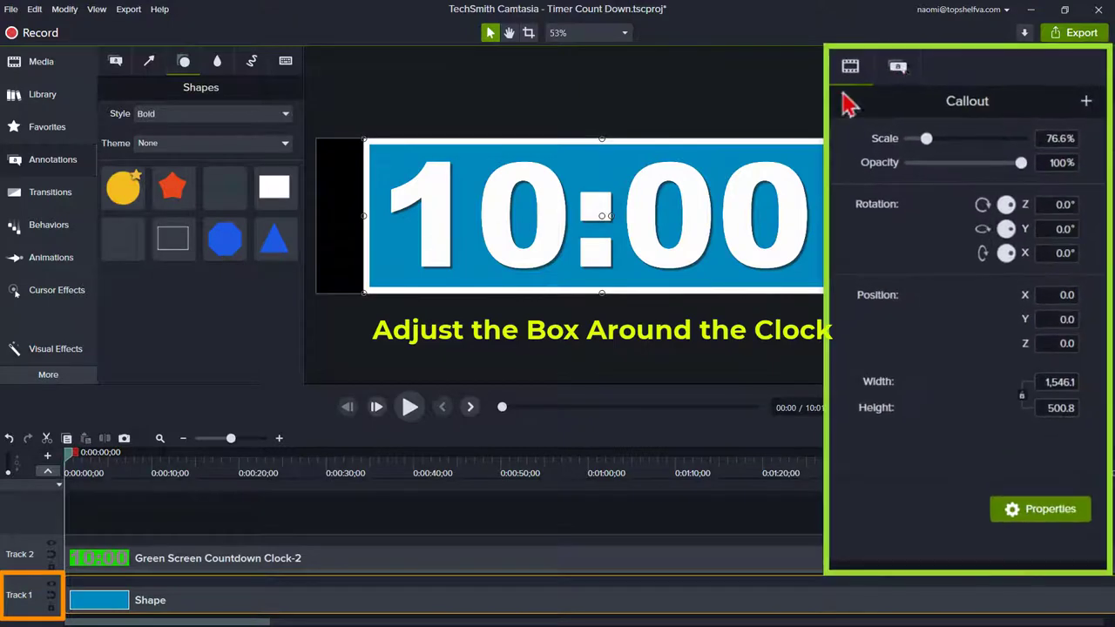
left_click(952, 60)
left_click(1071, 261)
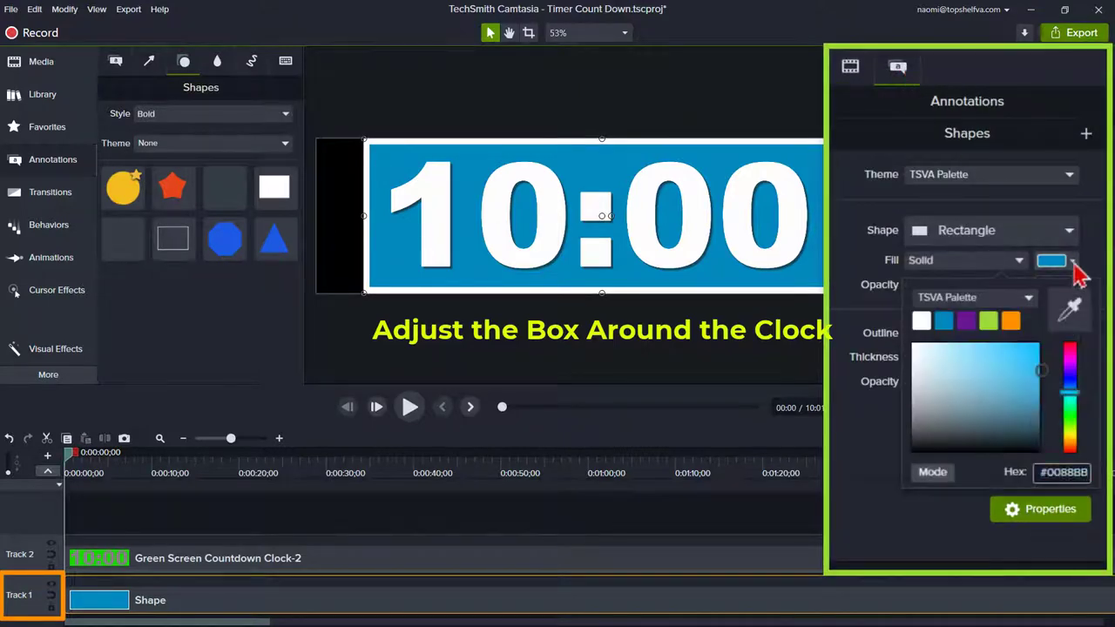
left_click(1071, 261)
left_click(1071, 333)
left_click(1073, 336)
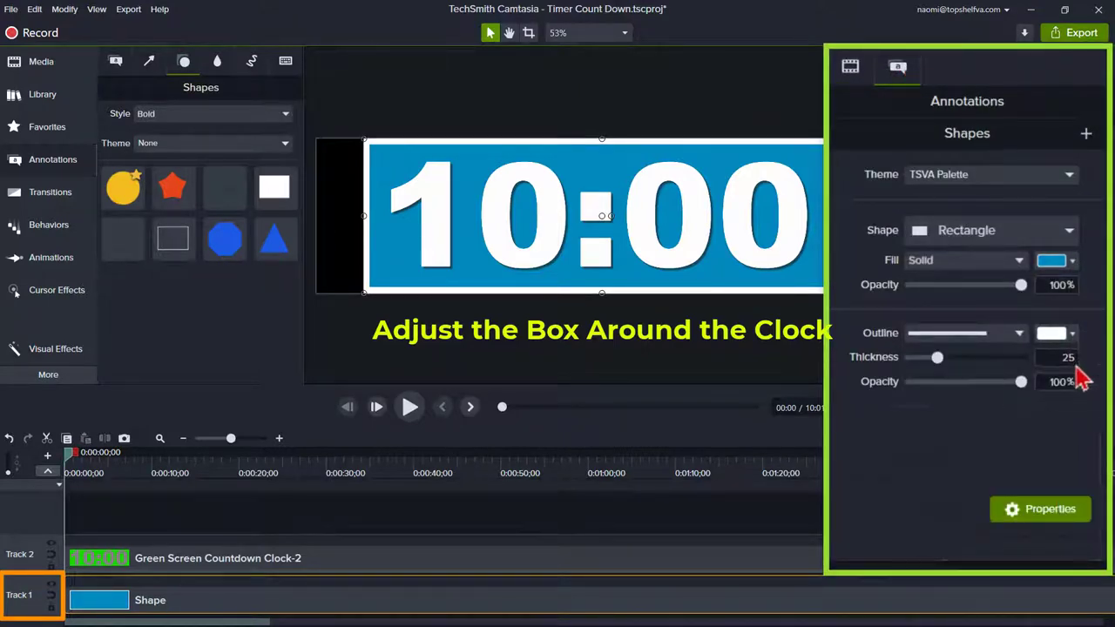
left_click(286, 515)
left_click(249, 609)
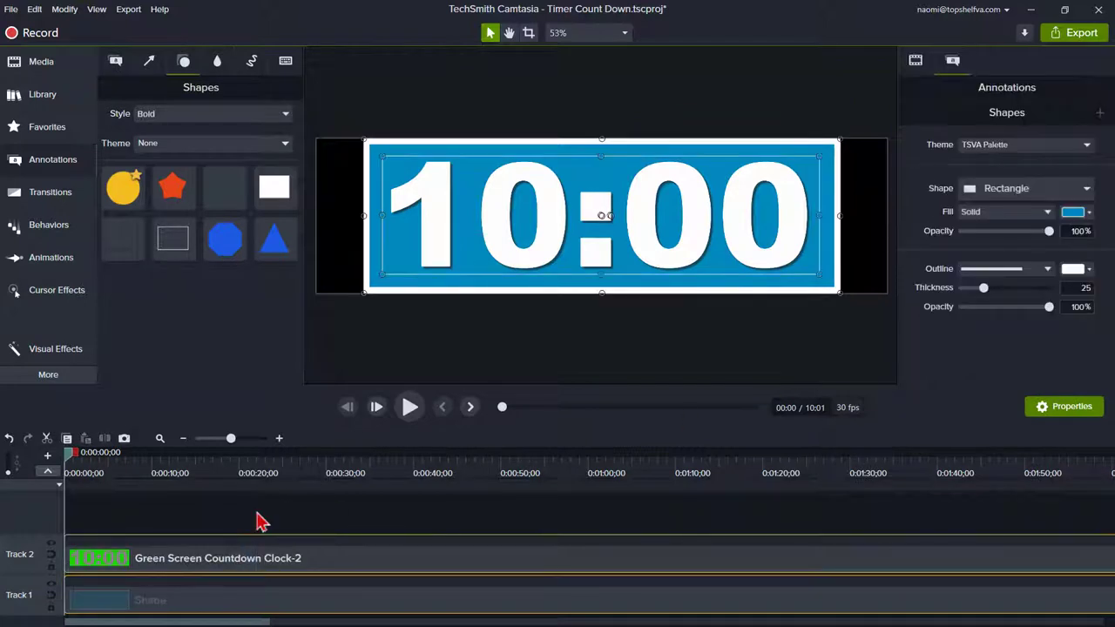
- Group the box and countdown clips into Group 1 and save it to the Demonstration library at visible size
right_click(248, 610)
left_click(278, 501)
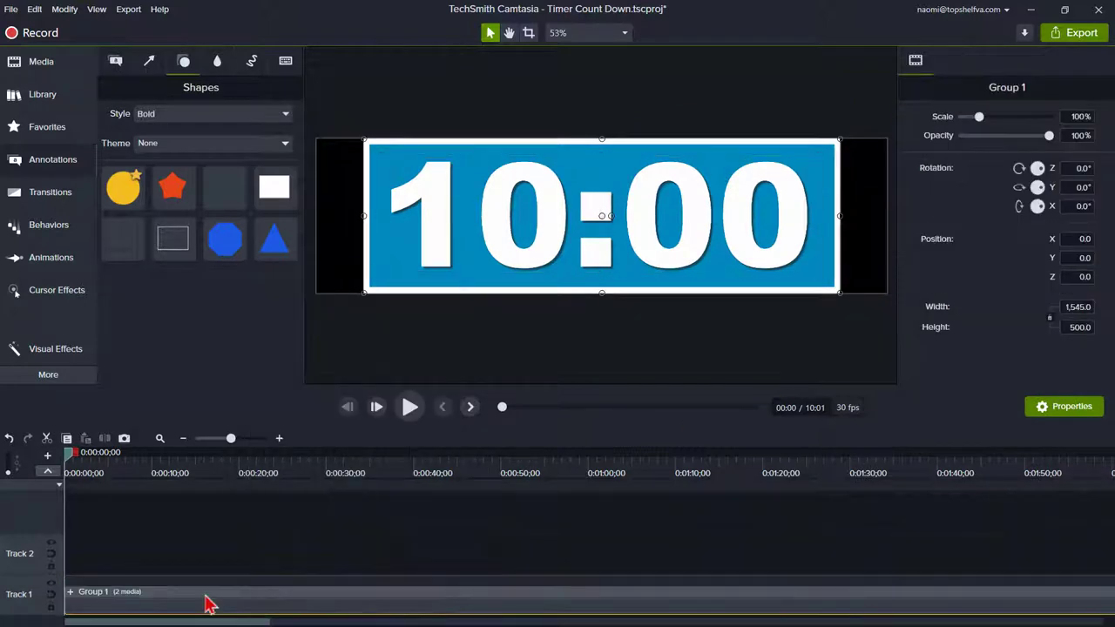
right_click(209, 604)
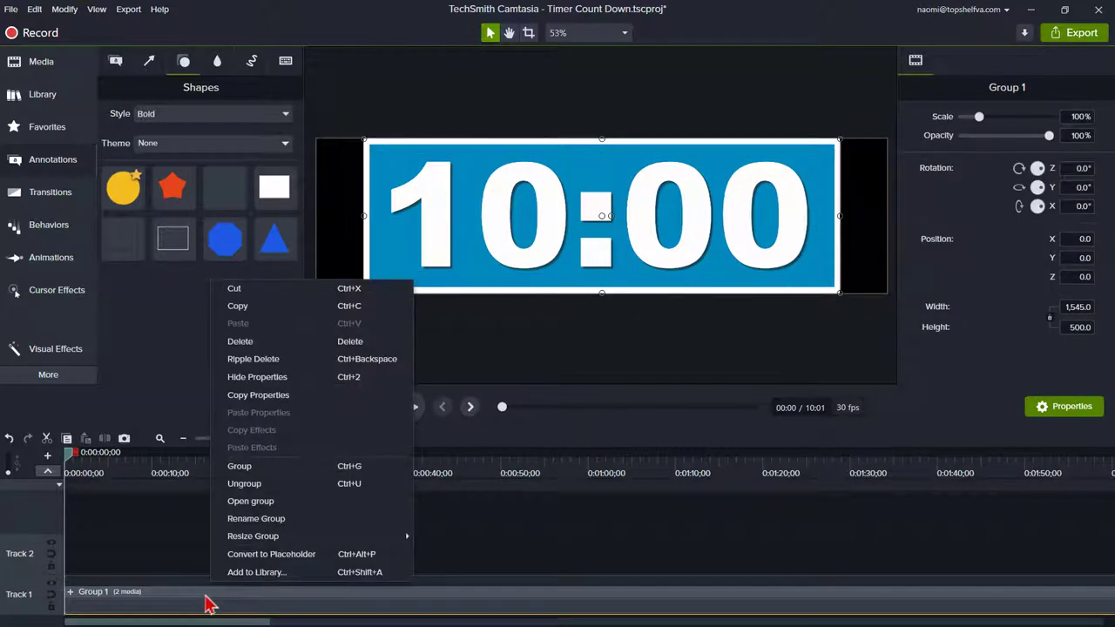
left_click(255, 572)
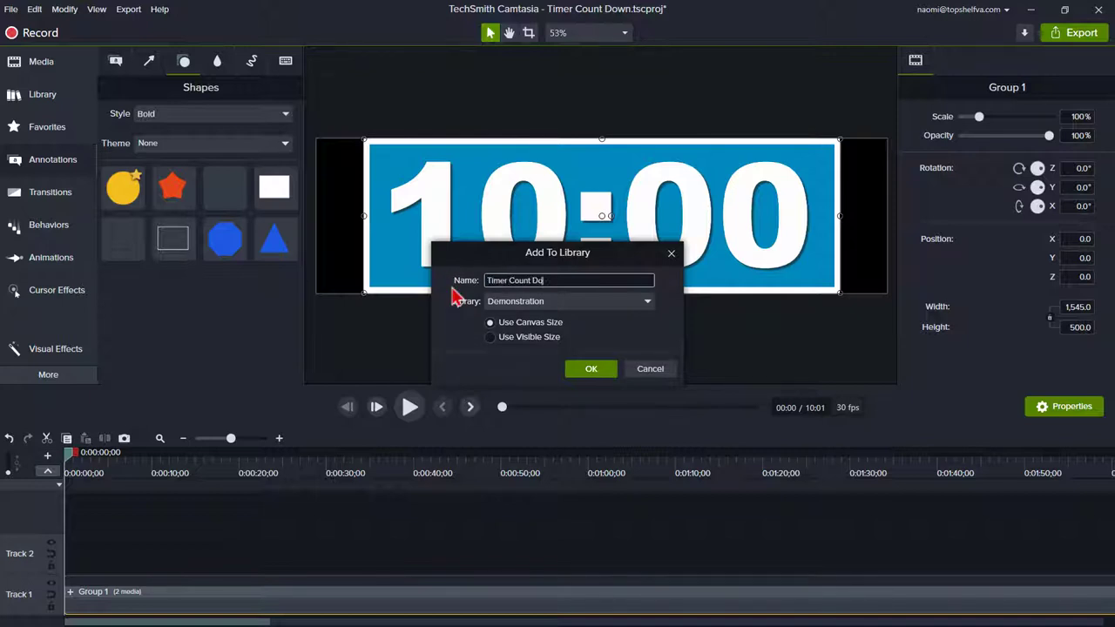
left_click(514, 301)
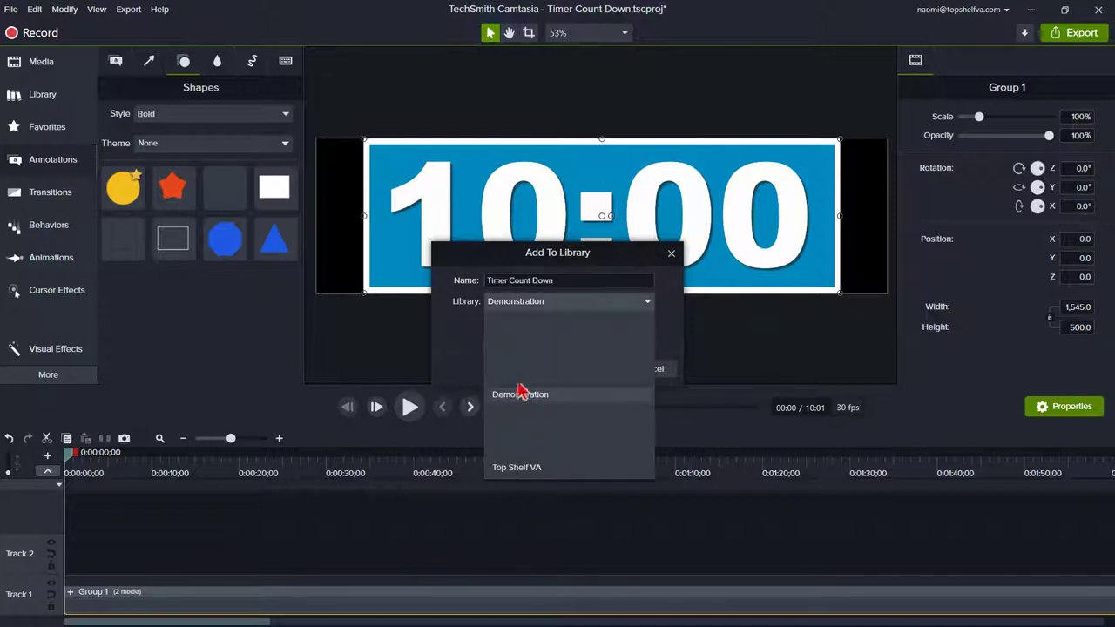
left_click(528, 397)
left_click(496, 340)
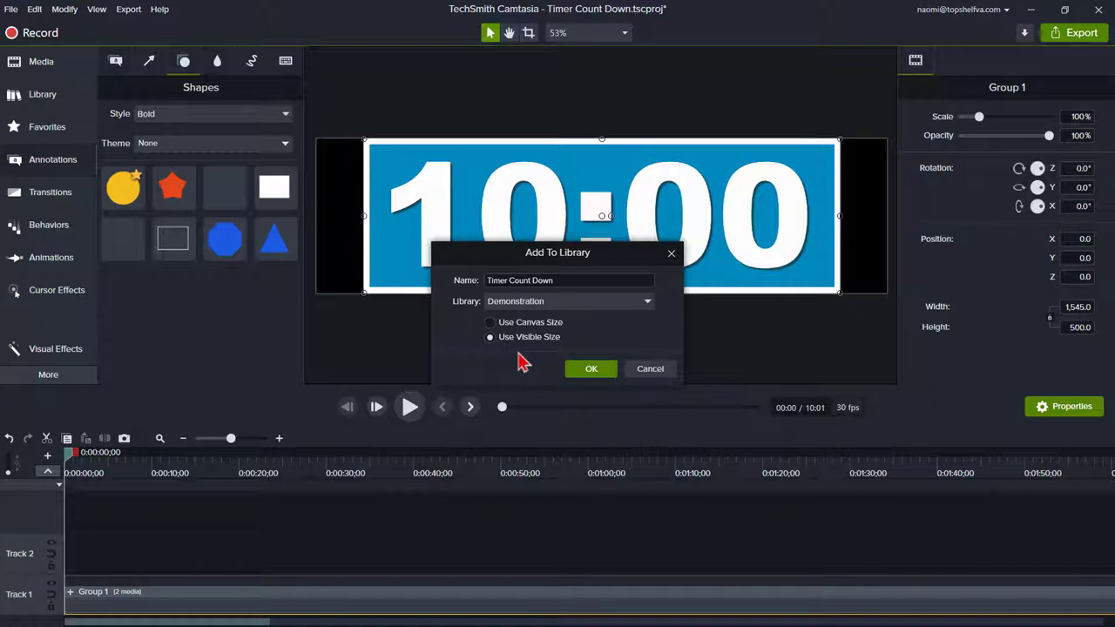
left_click(589, 369)
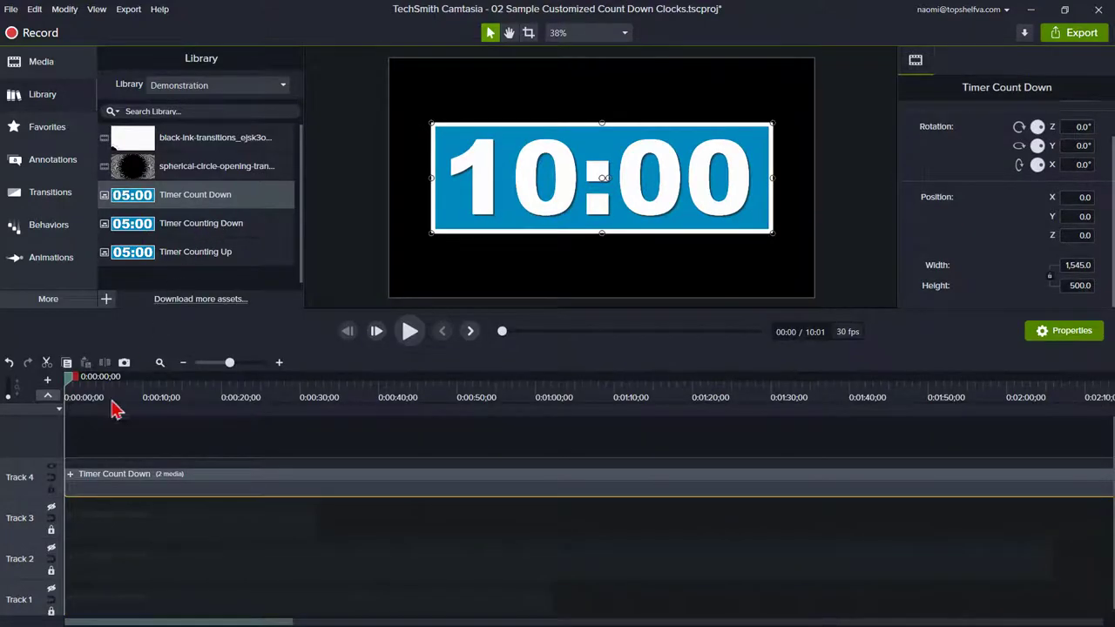
- Colorize the Green Screen countdown digits yellow
left_click(71, 473)
left_click(75, 471)
scroll(1001, 218, "up", 3)
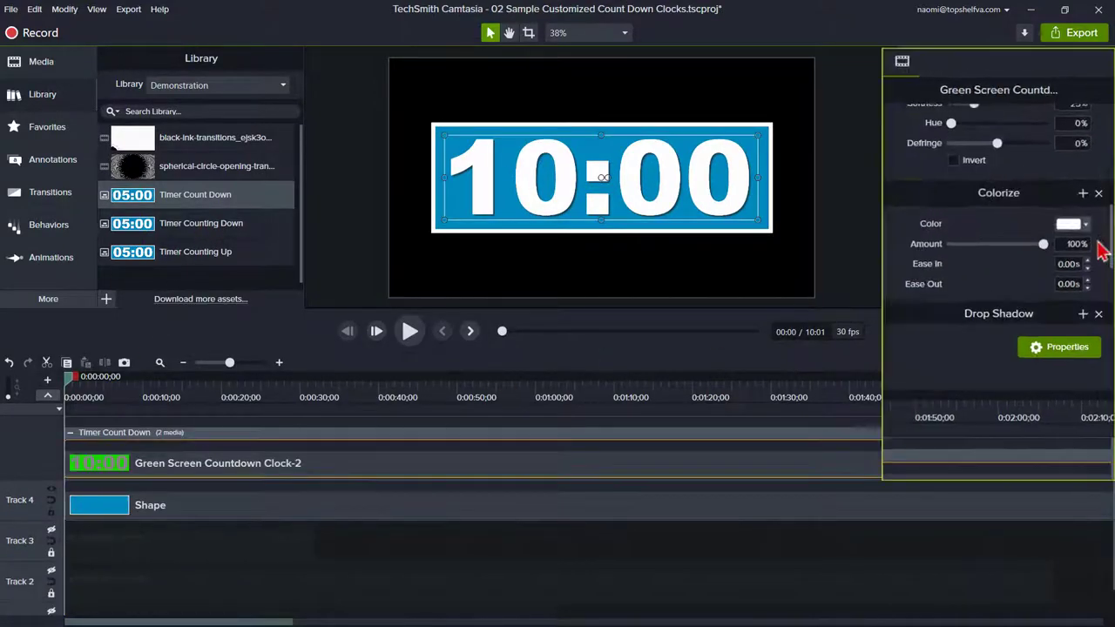
left_click(1075, 221)
left_click_drag(1073, 455, 1071, 438)
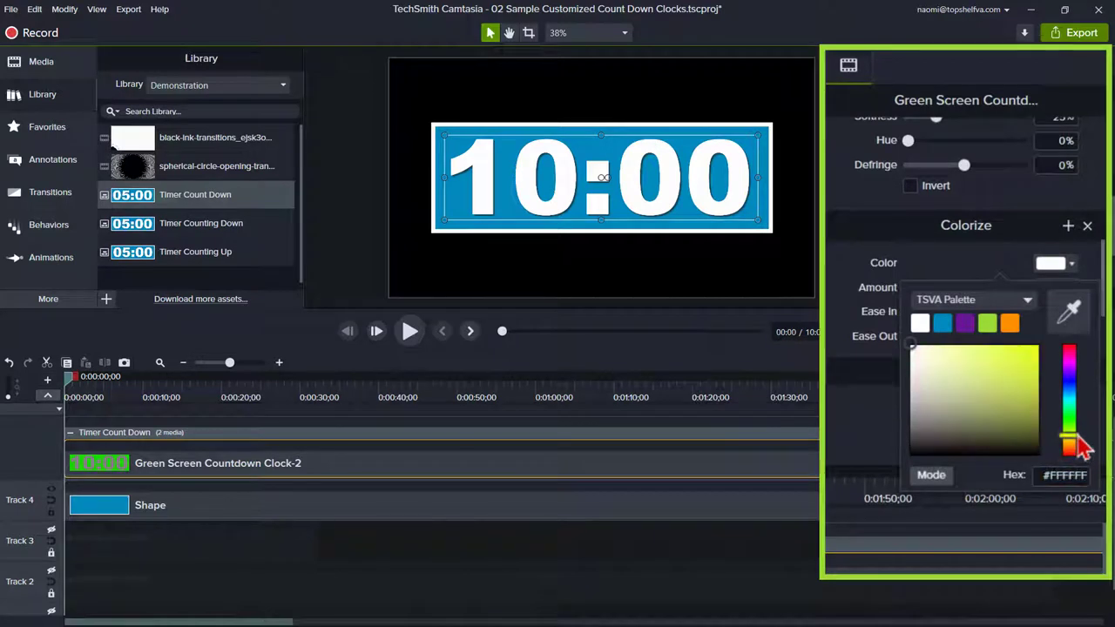
left_click(1030, 352)
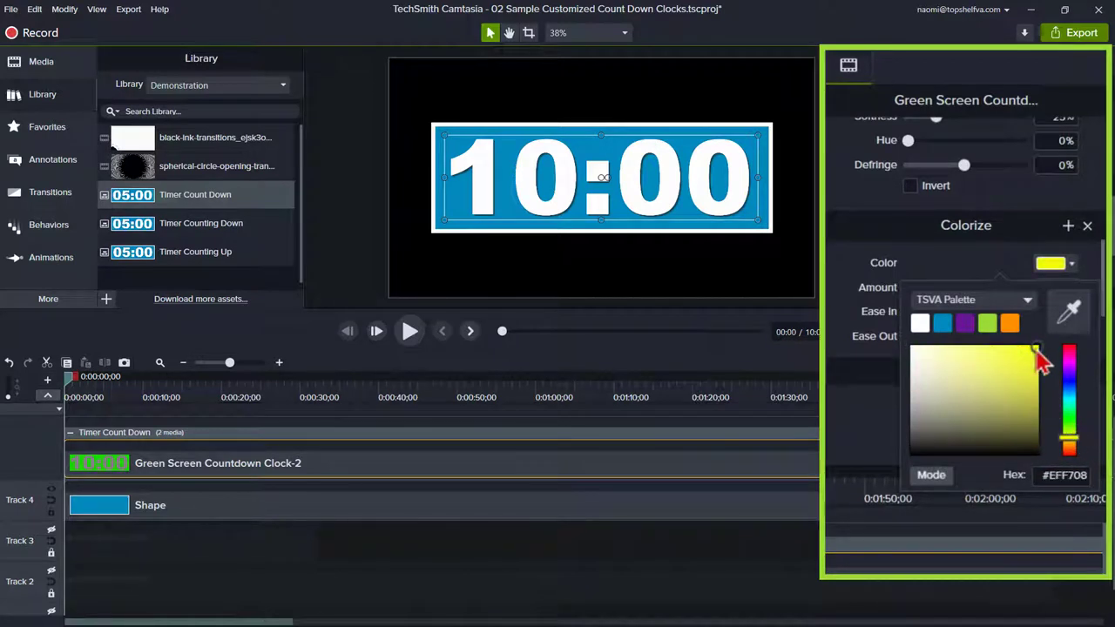
- Give the rectangle a yellow outline matched from the digits and a purple fill
left_click(758, 224)
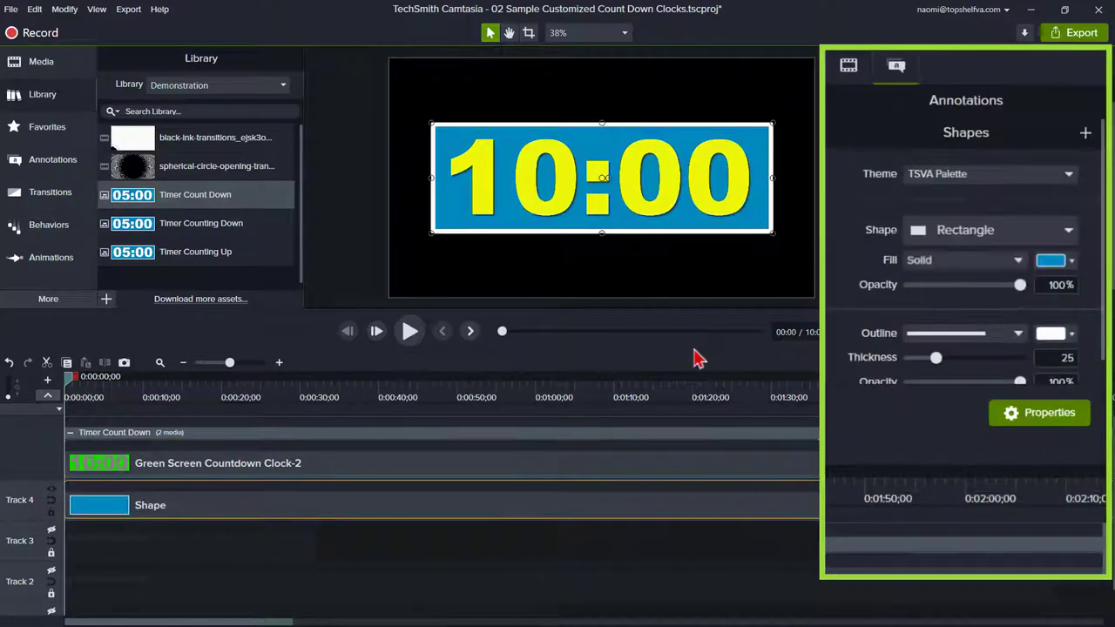
left_click(1072, 334)
left_click(1067, 381)
left_click(741, 184)
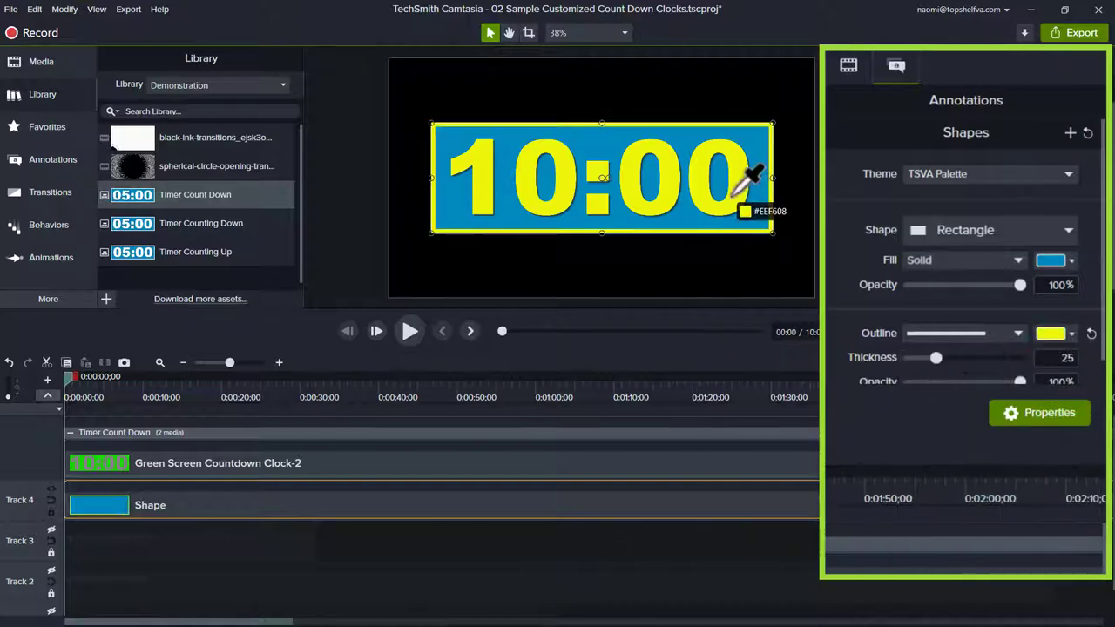
left_click(1071, 262)
left_click(978, 300)
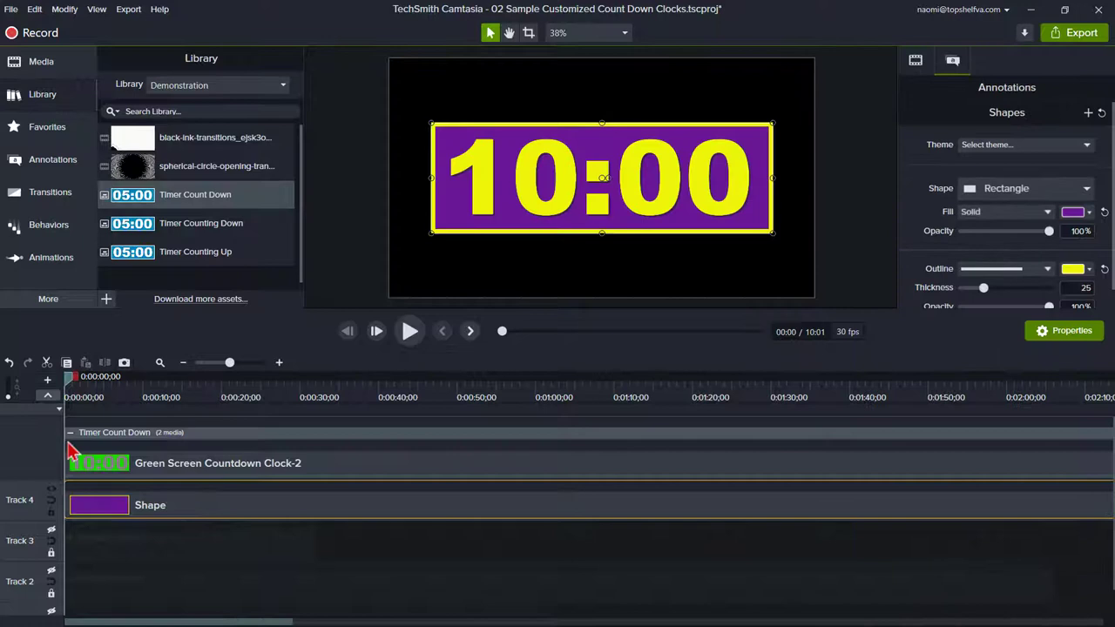
- Shrink the Timer Count Down group into the canvas's top-left corner and play the circle countdown
left_click(70, 444)
left_click_drag(773, 124, 458, 83)
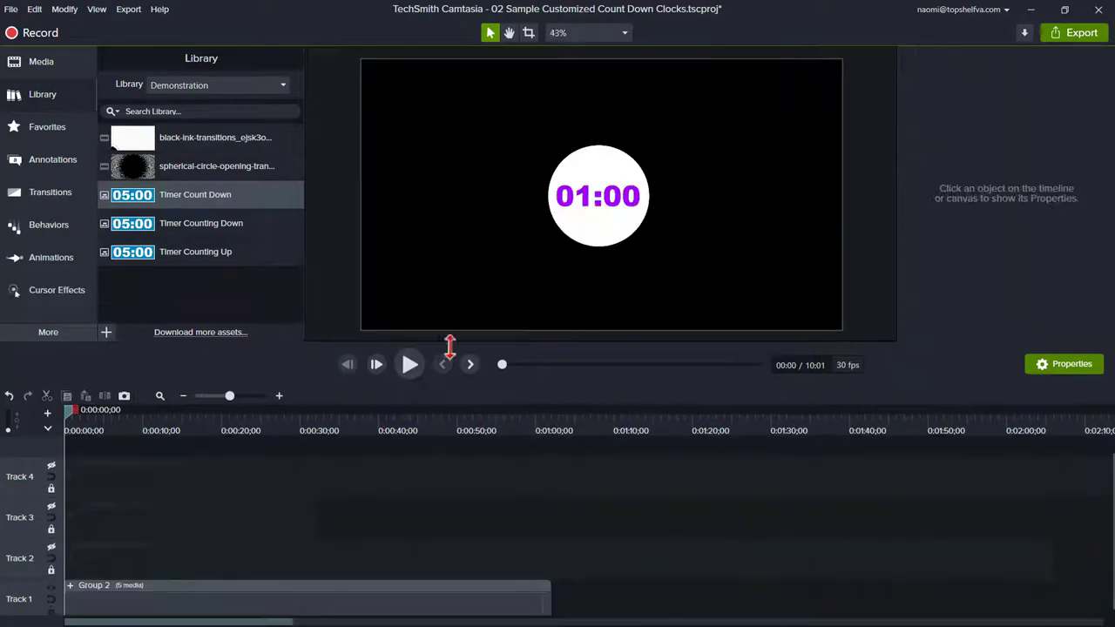
left_click(409, 364)
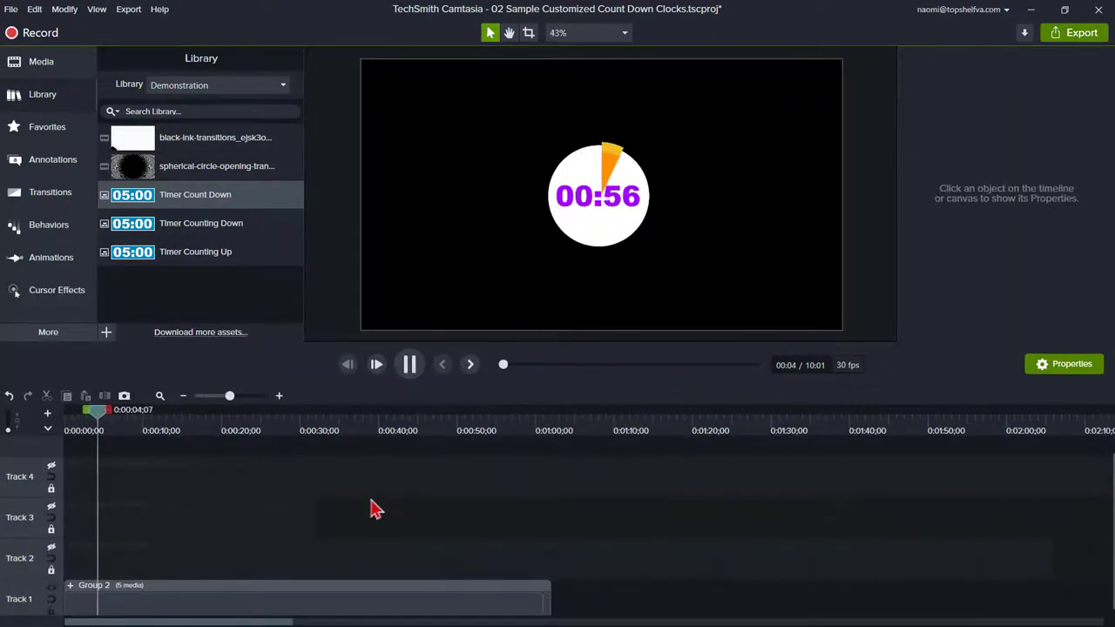
- Pause the preview, expand Group 2, and shorten the Track 2 and Track 3 circle clips
left_click(143, 418)
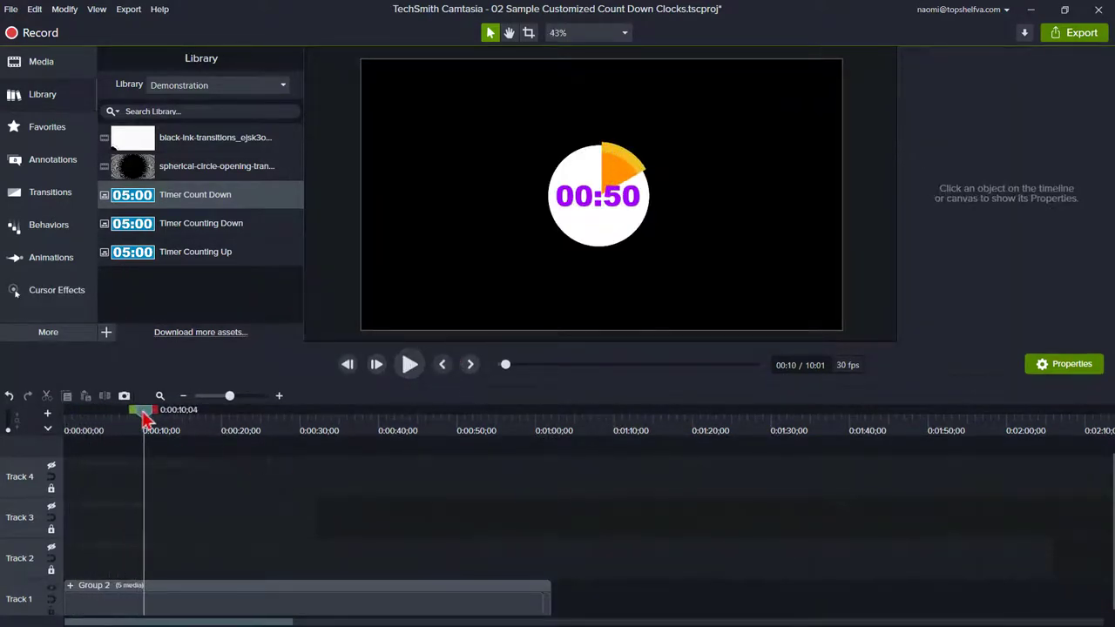
left_click_drag(144, 418, 18, 448)
left_click(72, 587)
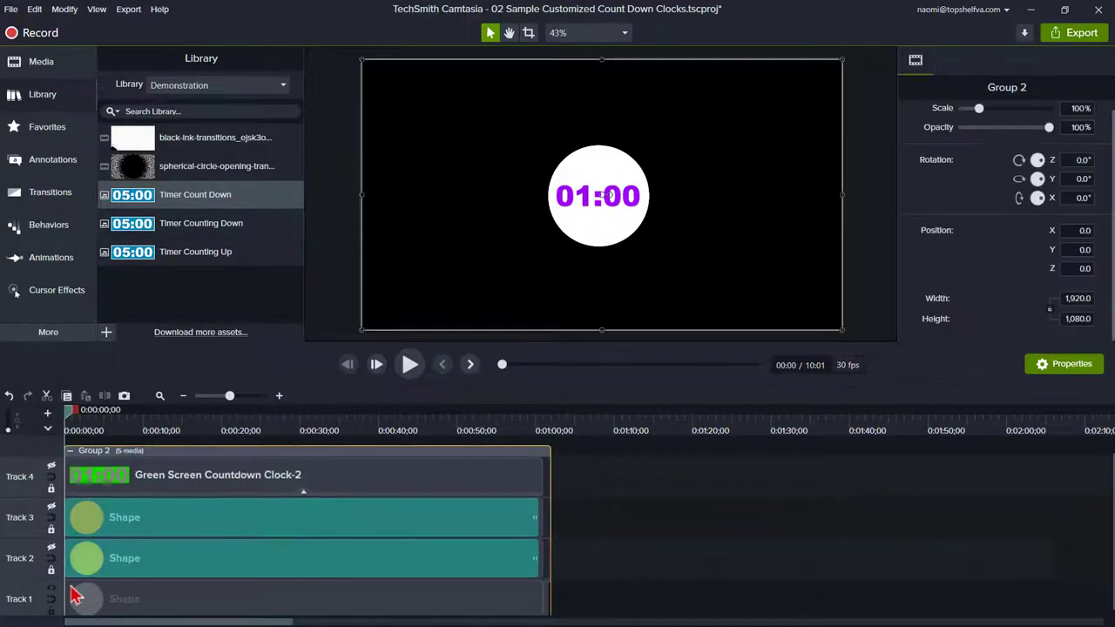
left_click(193, 474)
left_click_drag(535, 558, 396, 561)
left_click_drag(531, 517, 402, 518)
- Inspect the Track 2 radial wipe, then extend both circle clips to the 1:00 mark
left_click(447, 427)
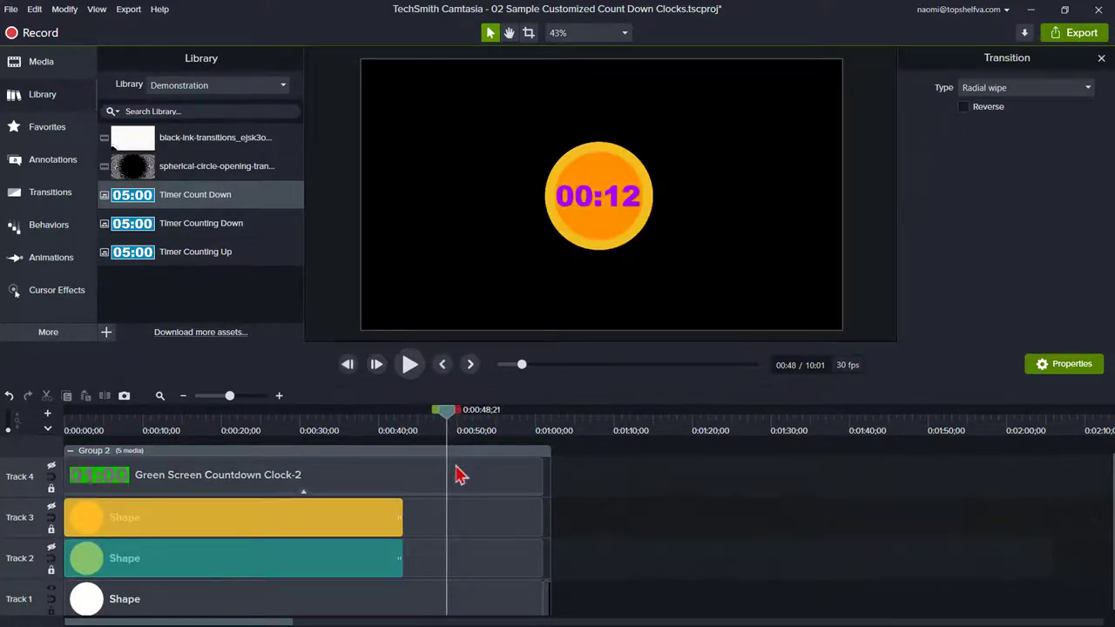
left_click(473, 546)
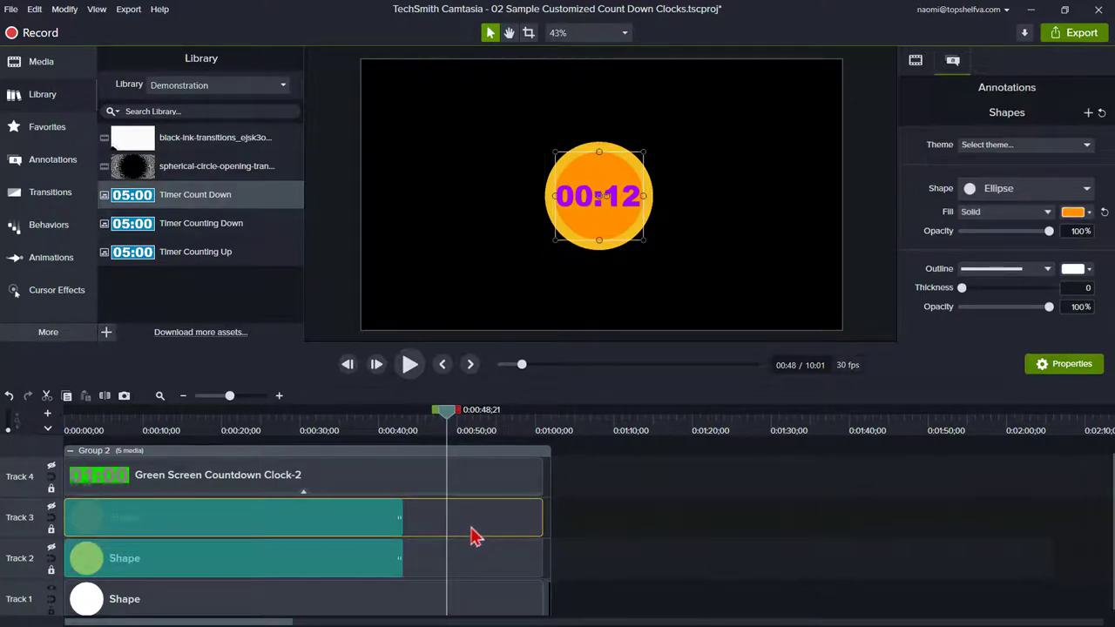
left_click(459, 563)
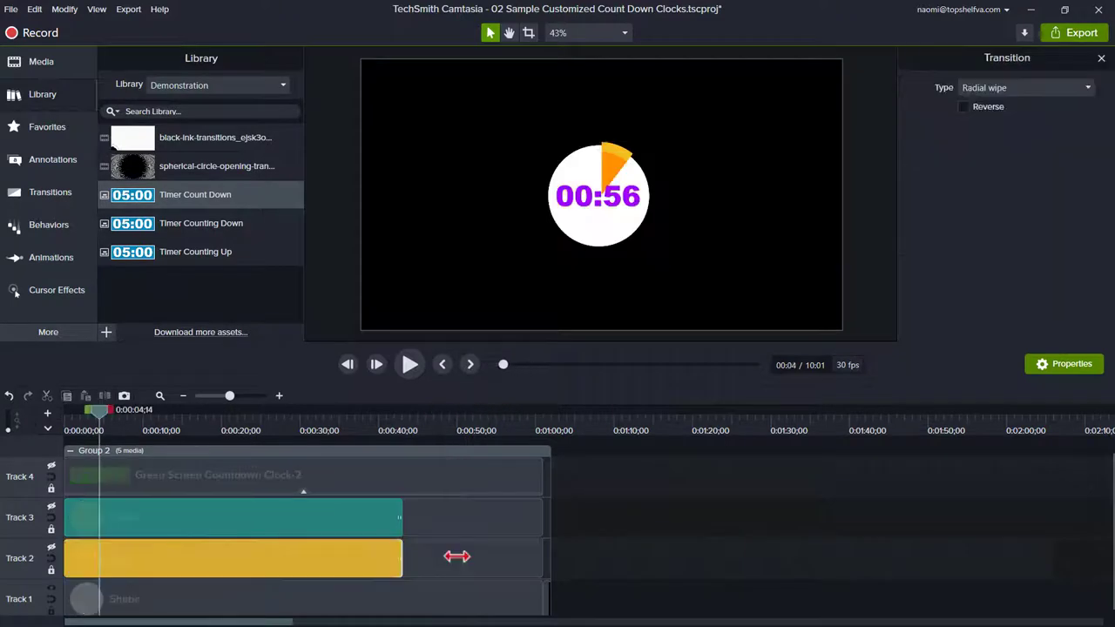
left_click(48, 194)
scroll(200, 227, "down", 10)
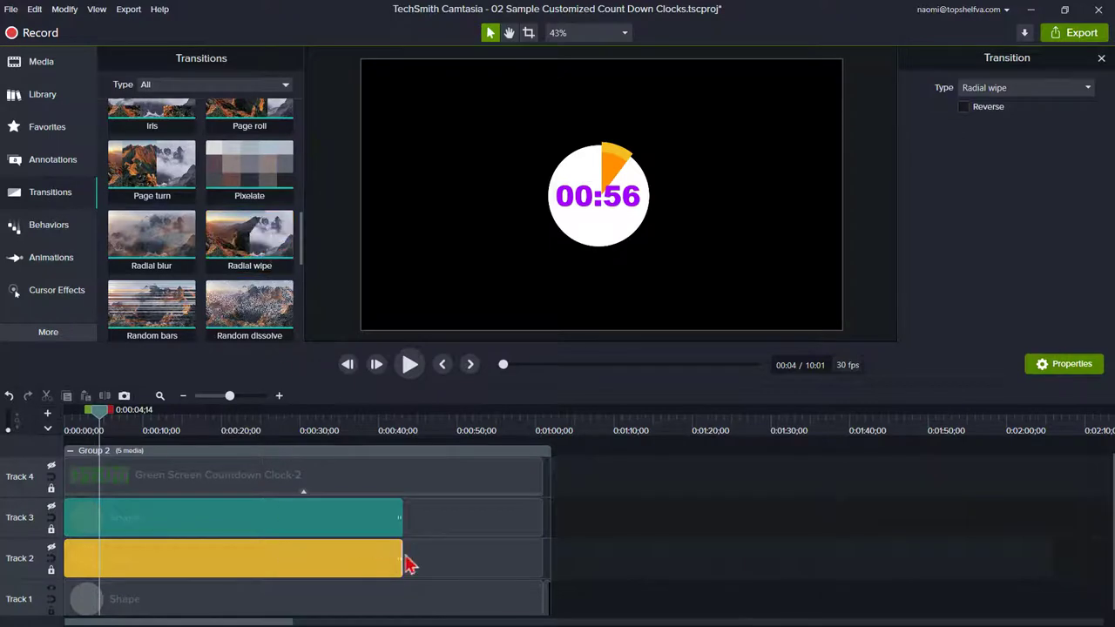
left_click_drag(402, 558, 530, 549)
left_click_drag(401, 517, 546, 518)
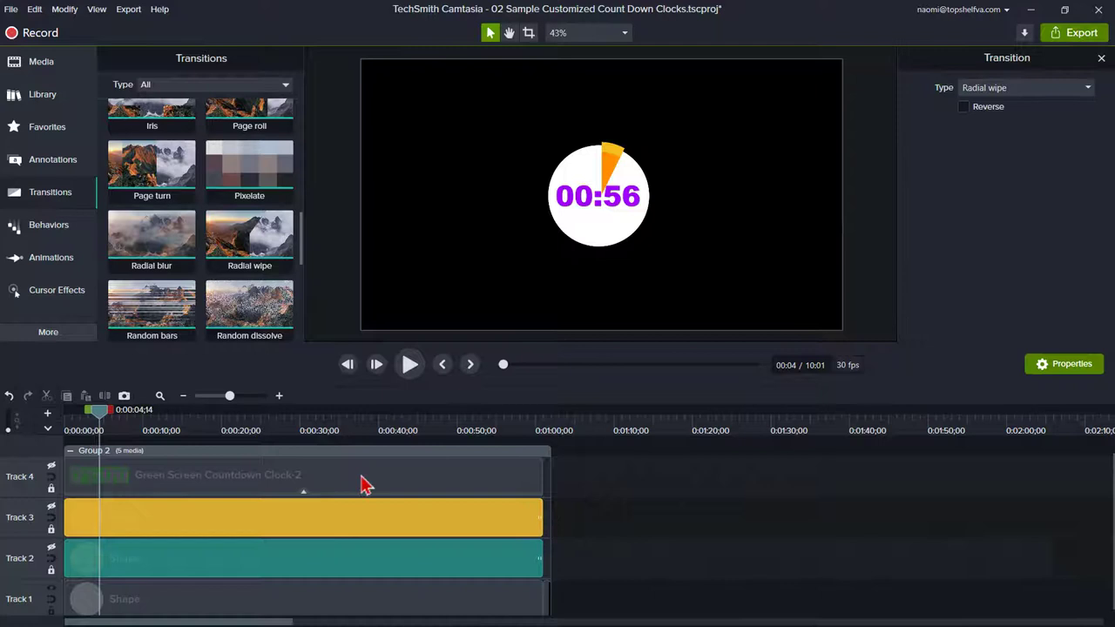
- Add the final frame at the clips' end as a still clip and mark a short range after it
key("End")
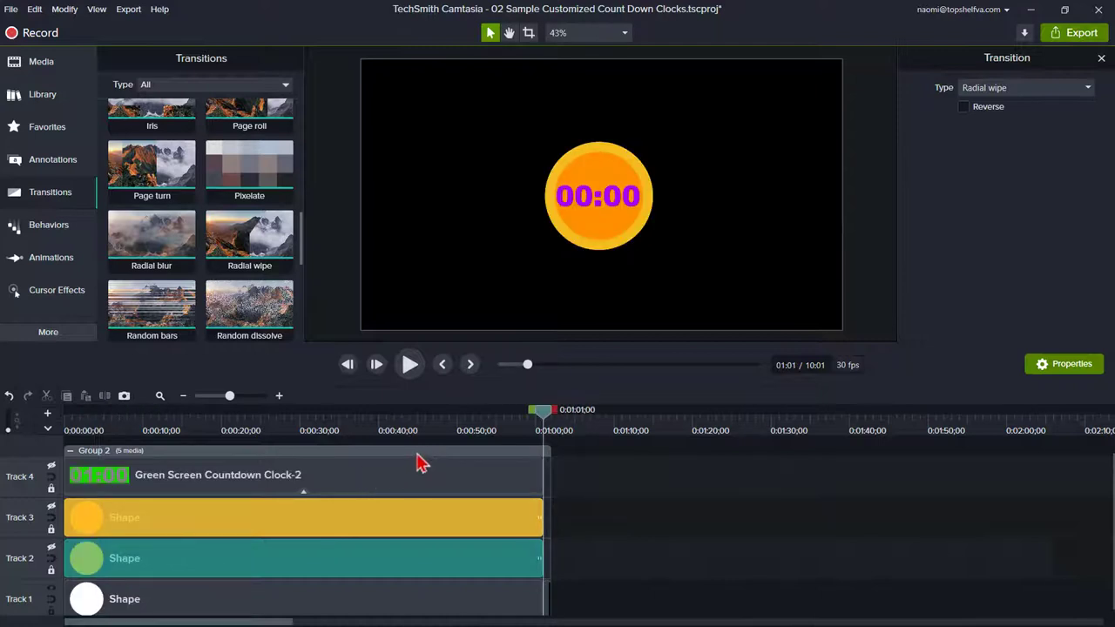
right_click(538, 424)
left_click(577, 498)
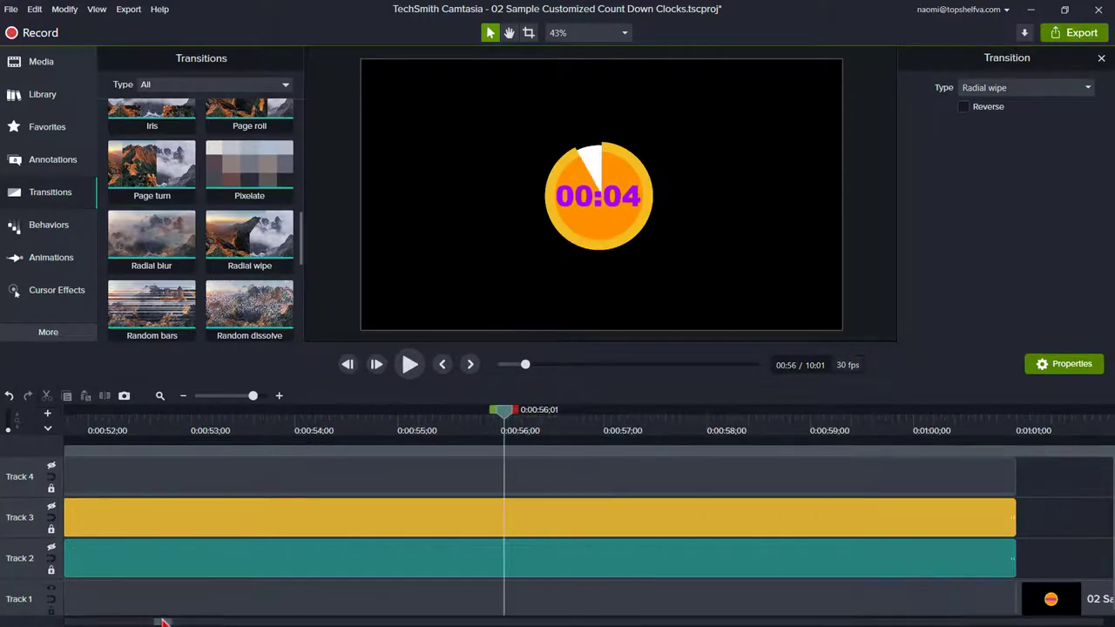
left_click(329, 423)
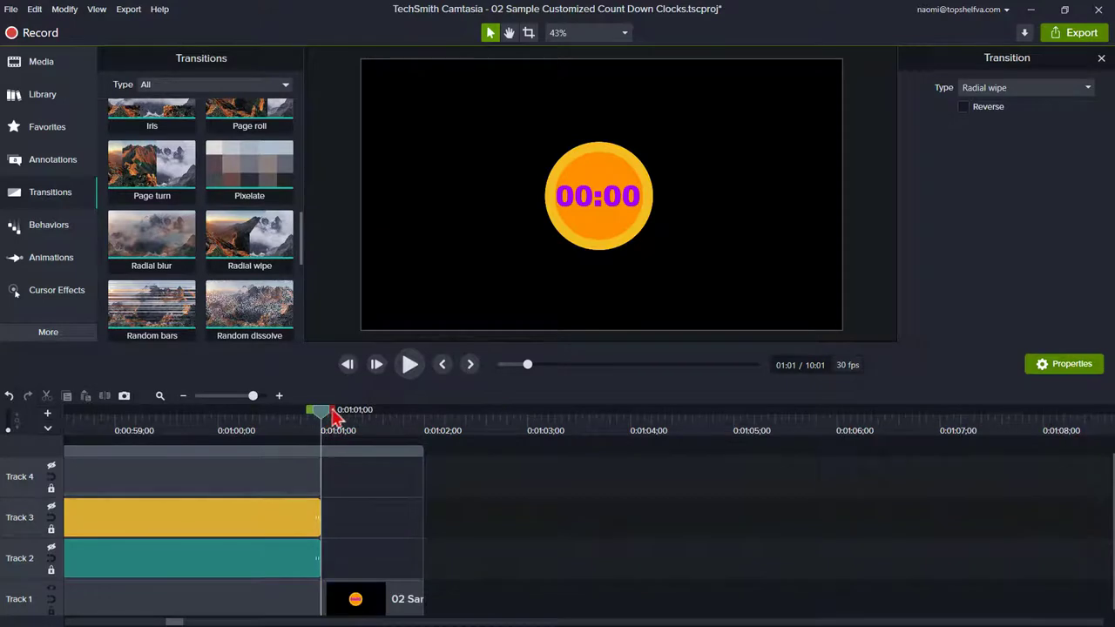
left_click_drag(322, 410, 427, 413)
left_click_drag(253, 396, 242, 396)
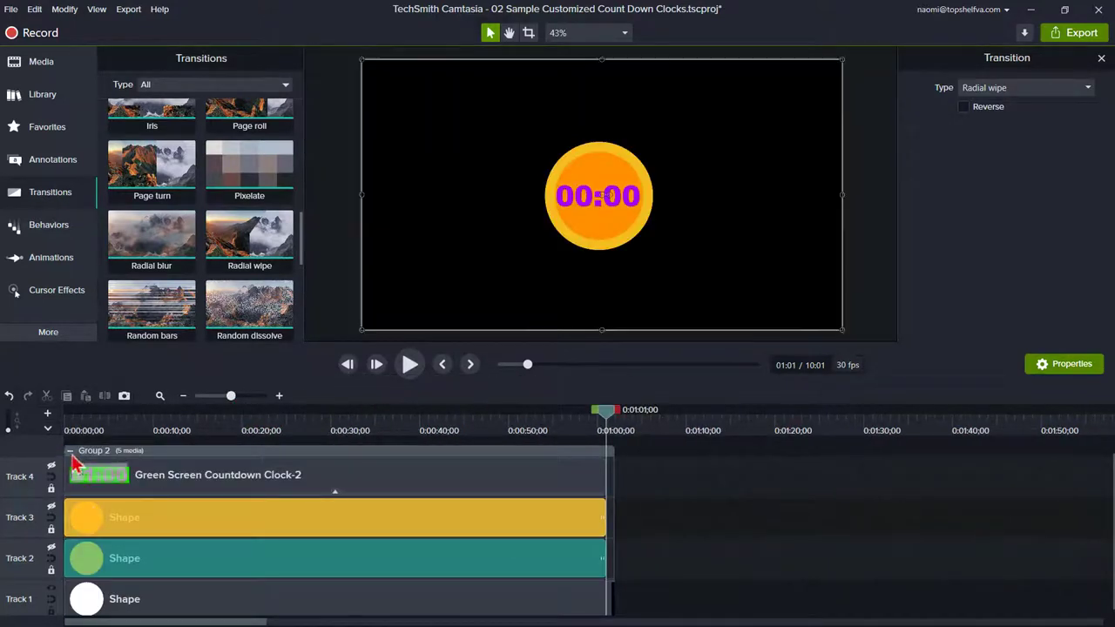
- Collapse Group 2 and crop it tightly around the circle on all four sides
left_click(70, 451)
left_click_drag(361, 200, 534, 190)
left_click_drag(841, 184, 657, 194)
left_click_drag(598, 60, 600, 137)
left_click_drag(598, 329, 599, 254)
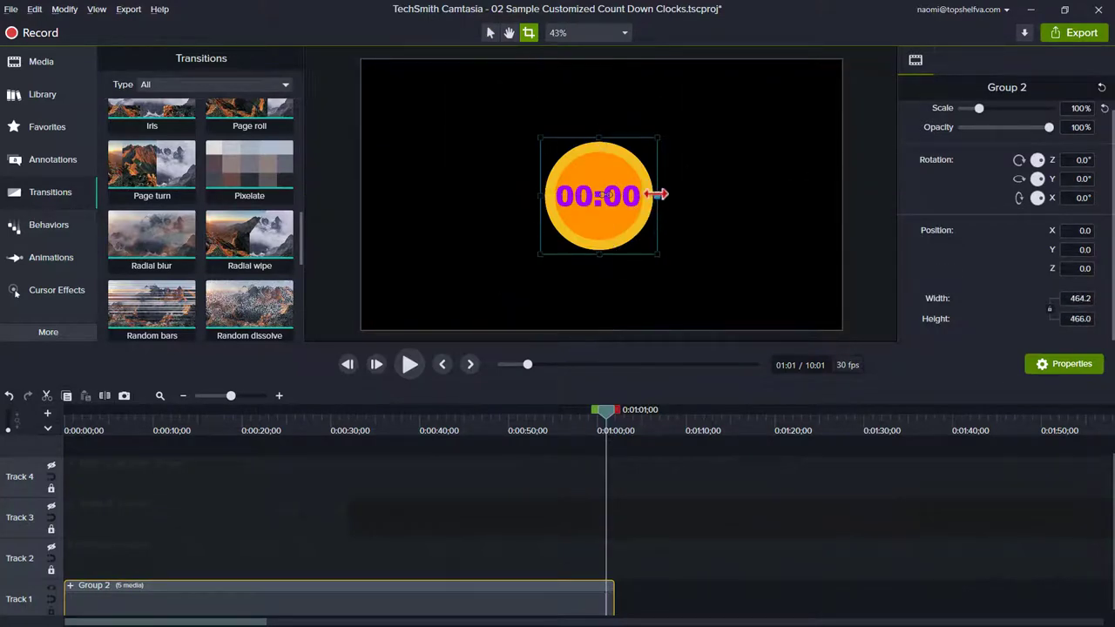
left_click_drag(658, 193, 659, 195)
key("Escape")
- Add Group 2 to the library as Double Circle Countdown at its visible size
right_click(193, 597)
left_click(246, 578)
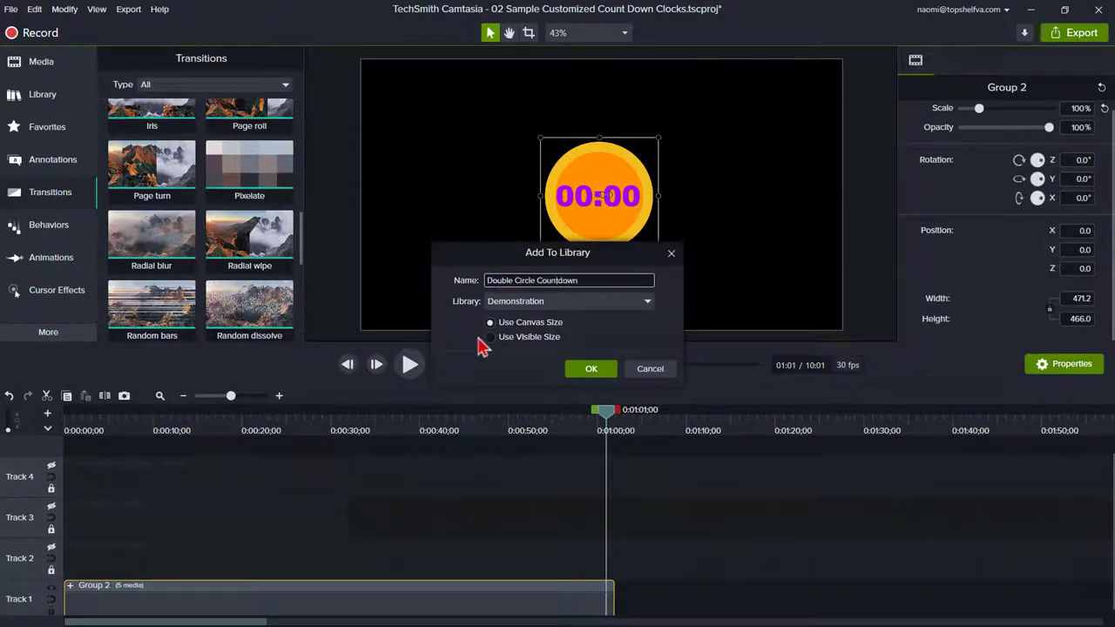
left_click(489, 337)
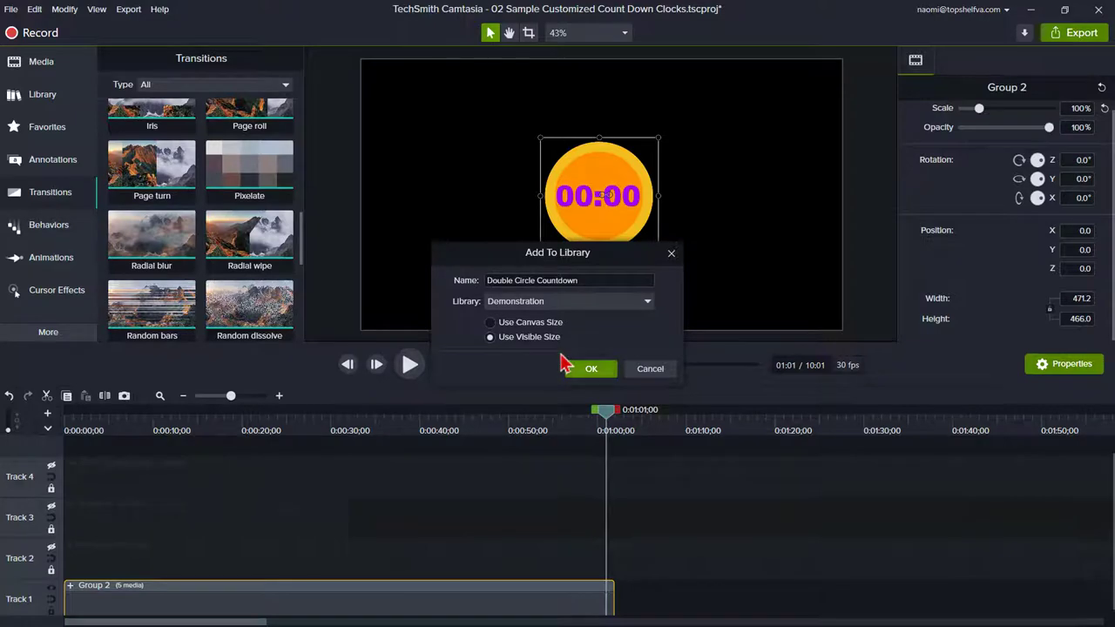
left_click(570, 367)
- Ungroup the circle timer and move the Green Screen countdown clip to start near 0:06
right_click(124, 592)
left_click(157, 470)
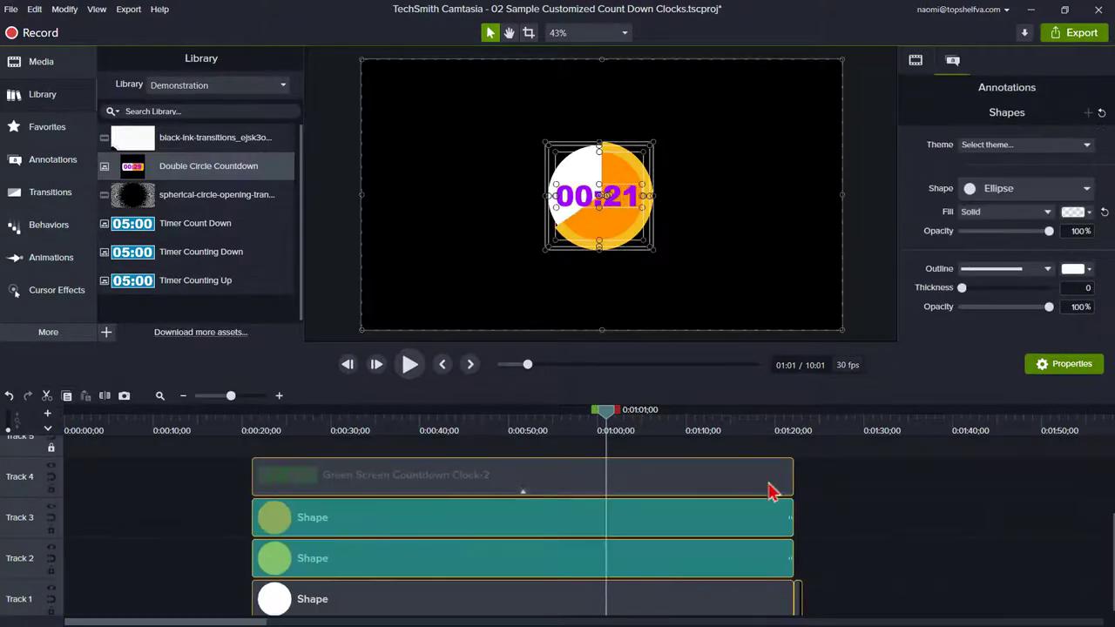
left_click_drag(659, 488, 131, 474)
left_click_drag(606, 409, 122, 426)
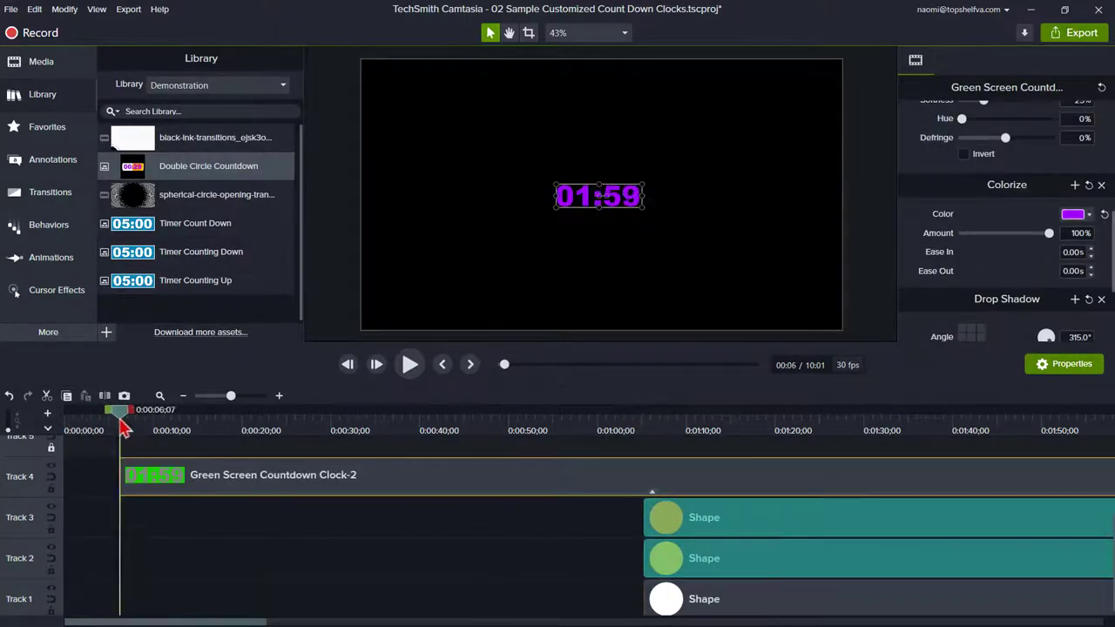
left_click(759, 601)
scroll(523, 522, "right", 10)
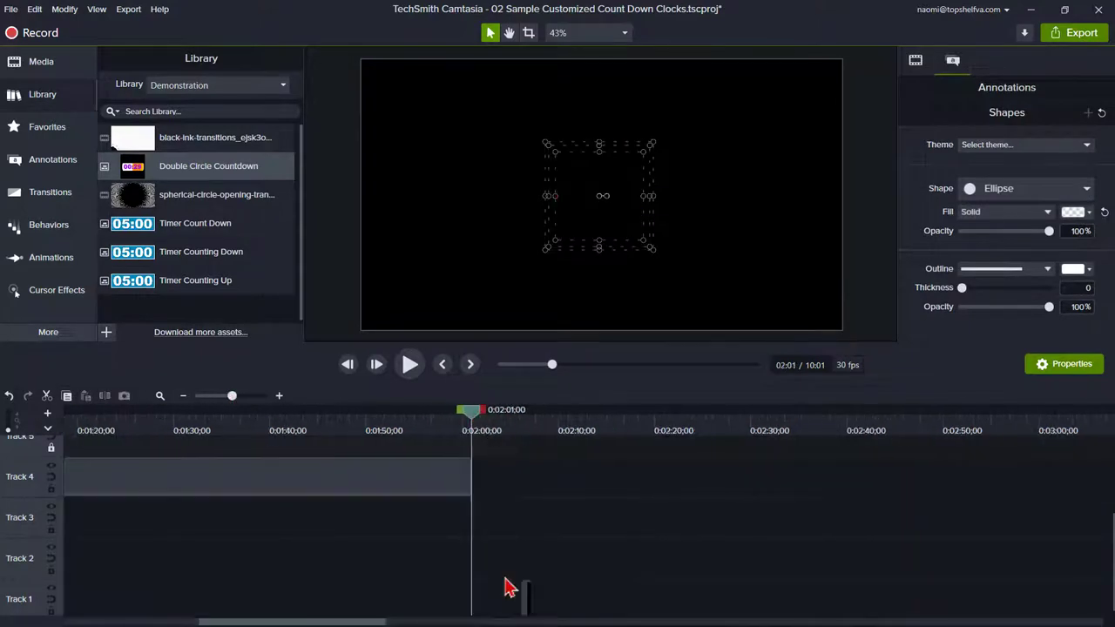
left_click_drag(232, 395, 229, 396)
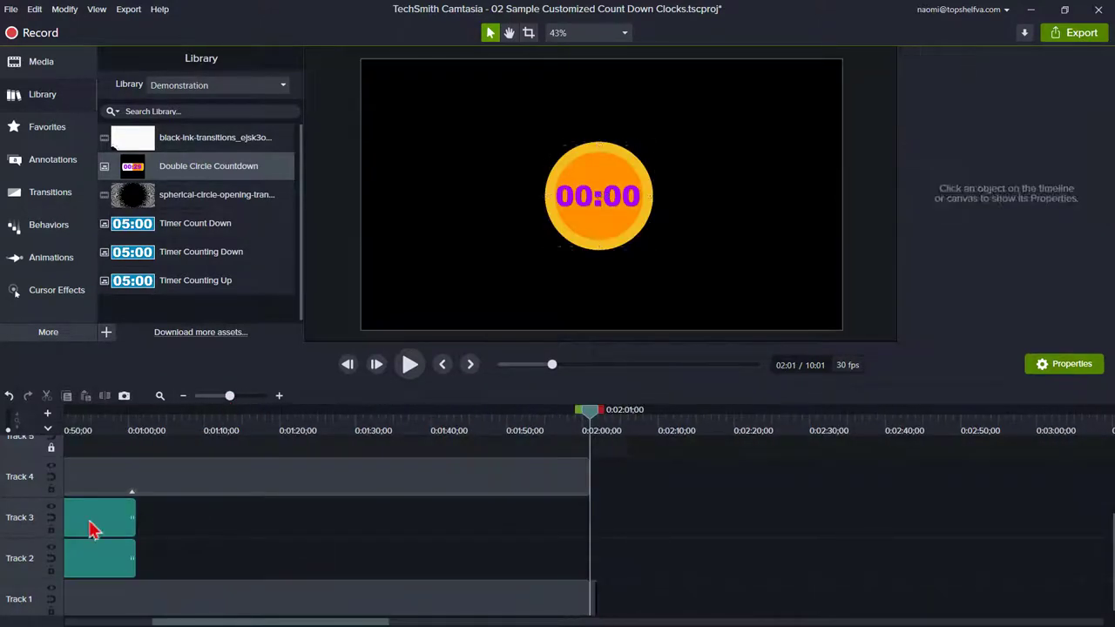
- Extend both countdown clips to 2:00, group them with Ctrl+G, and play back to the end
left_click_drag(135, 519, 614, 582)
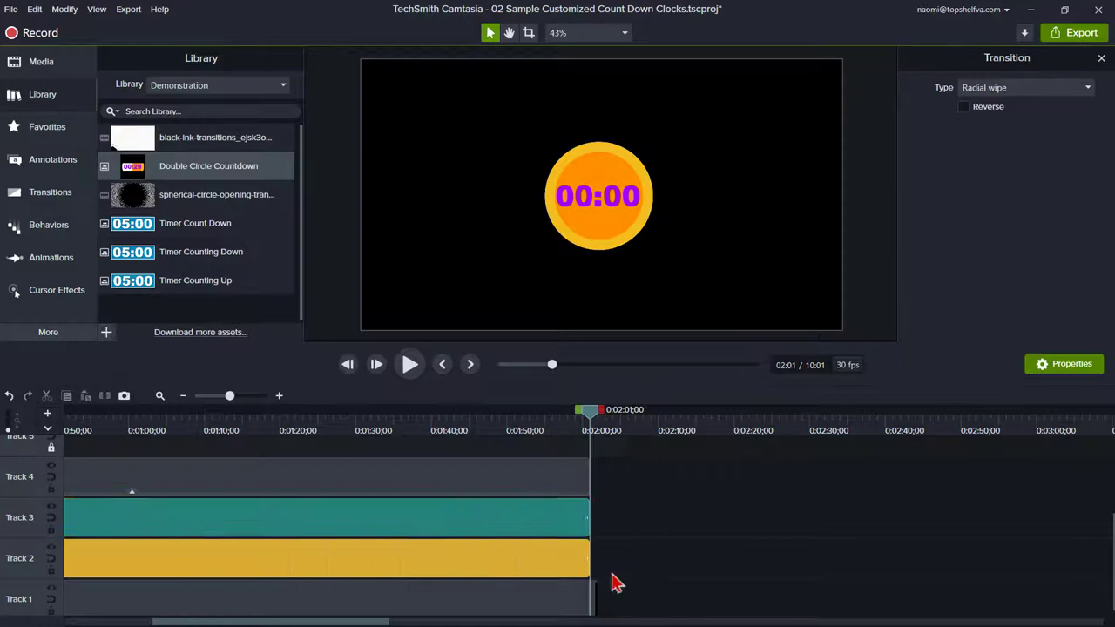
key("ctrl+g")
key("ctrl+Home")
left_click(409, 364)
left_click(233, 430)
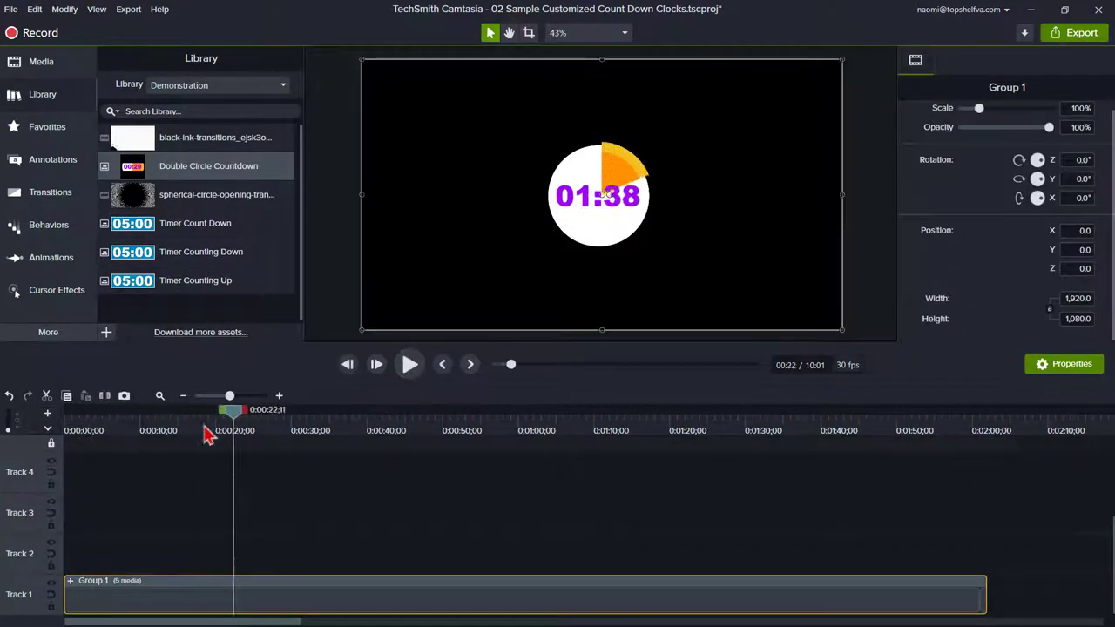
left_click_drag(207, 435, 988, 463)
- Preview the lower-third countdown, scrubbing to about 0:52 before returning to the start
left_click(409, 365)
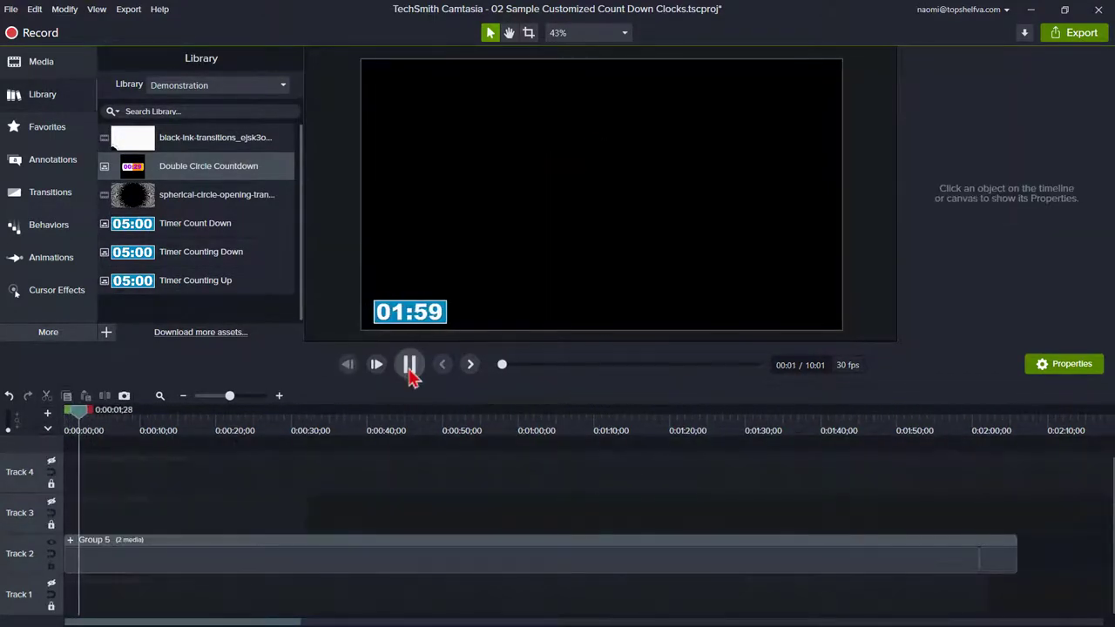
left_click(409, 364)
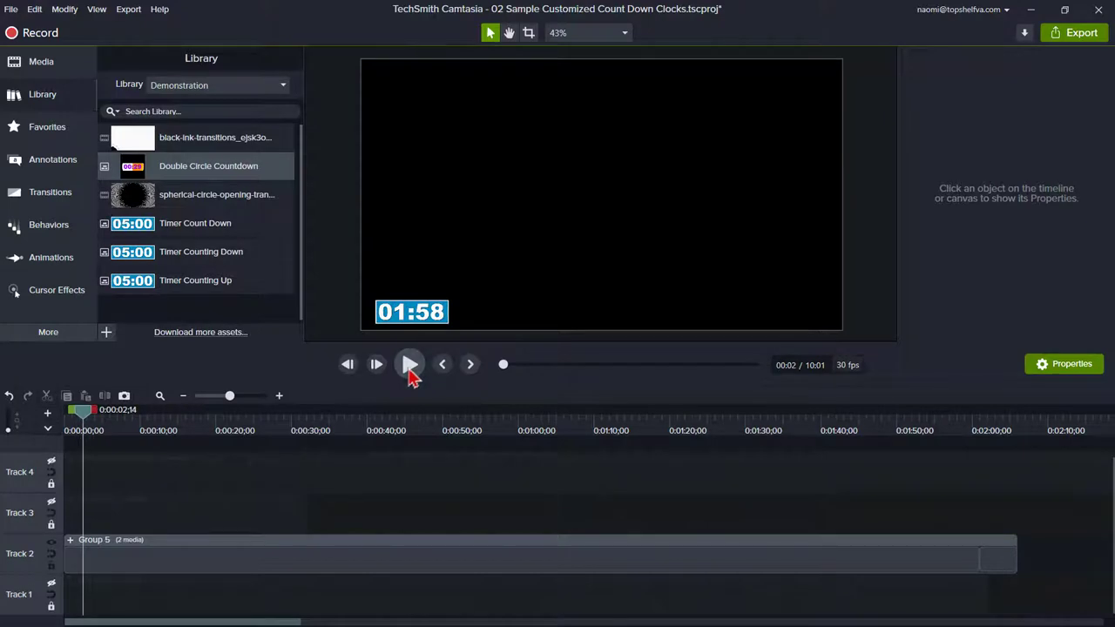
left_click(409, 364)
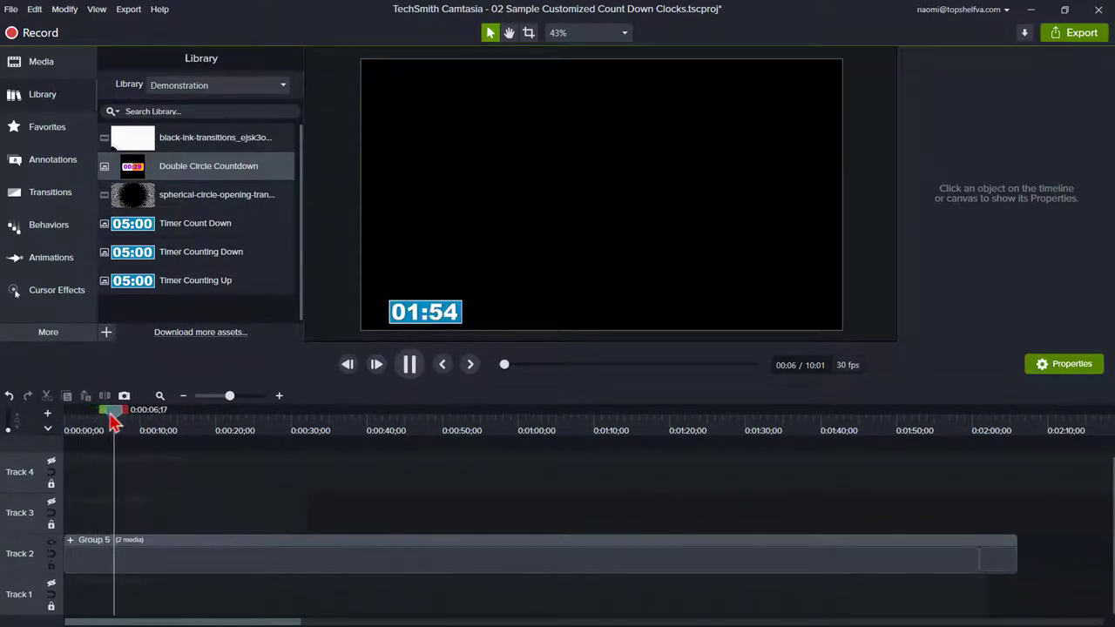
left_click_drag(113, 422, 991, 421)
key("space")
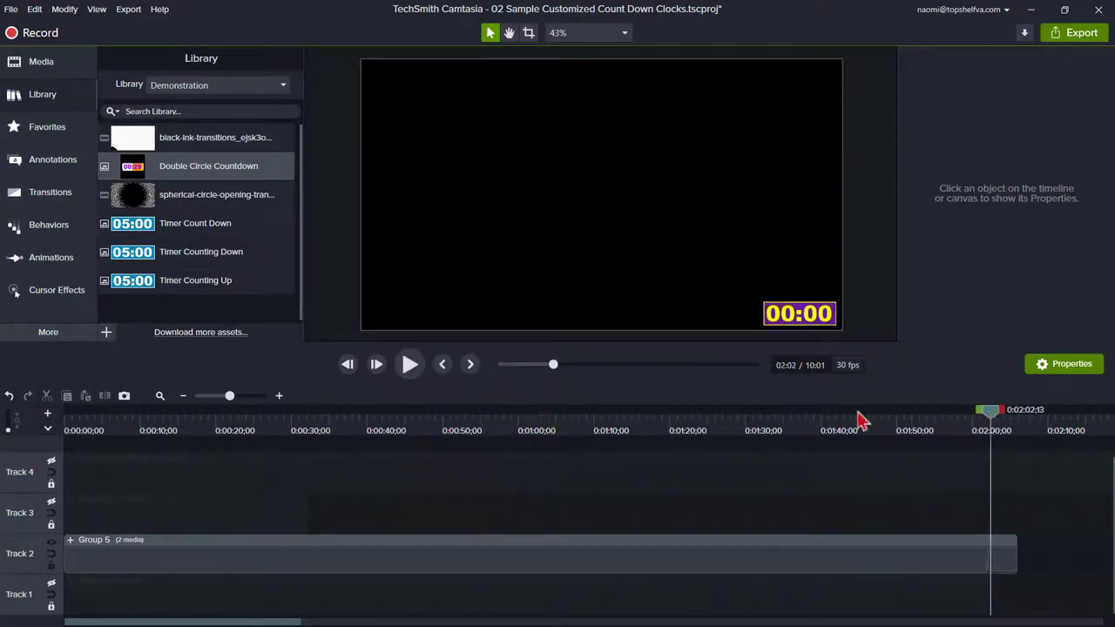
key("Home")
- Inspect Group 5's nested Timer Count Down group and its sliding animation across the countdown
left_click(70, 541)
left_click(183, 564)
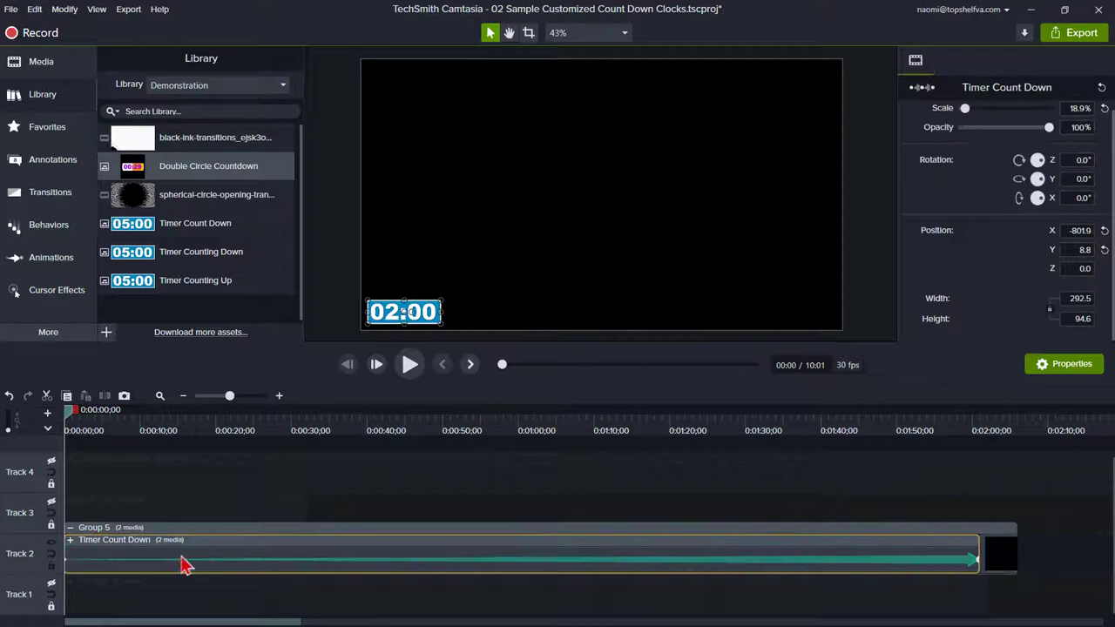
left_click(462, 560)
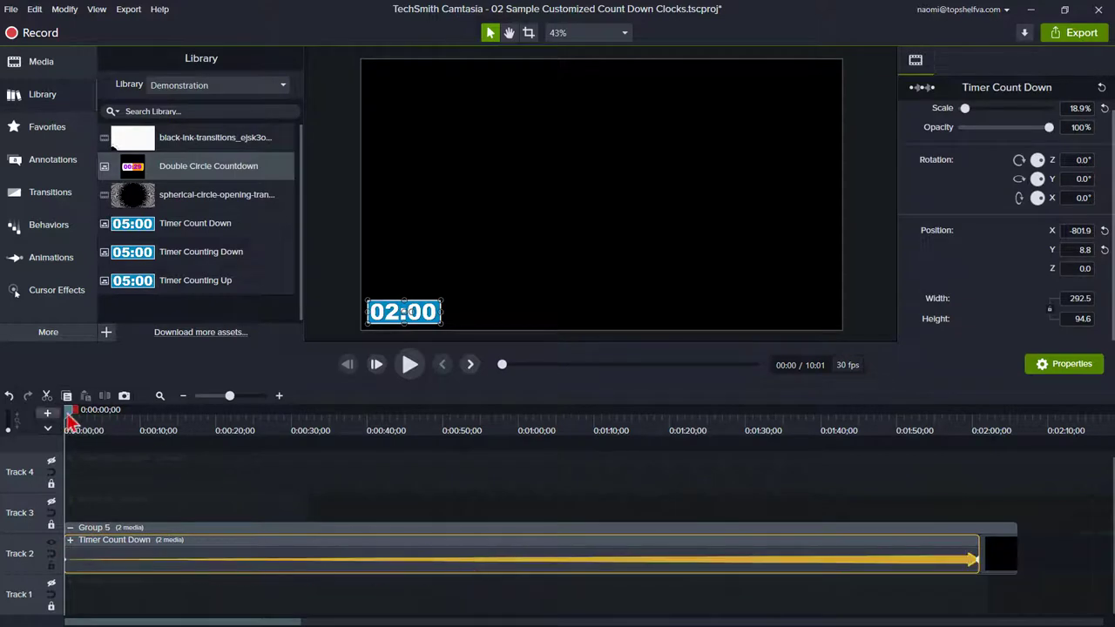
left_click_drag(71, 420, 560, 422)
left_click(71, 540)
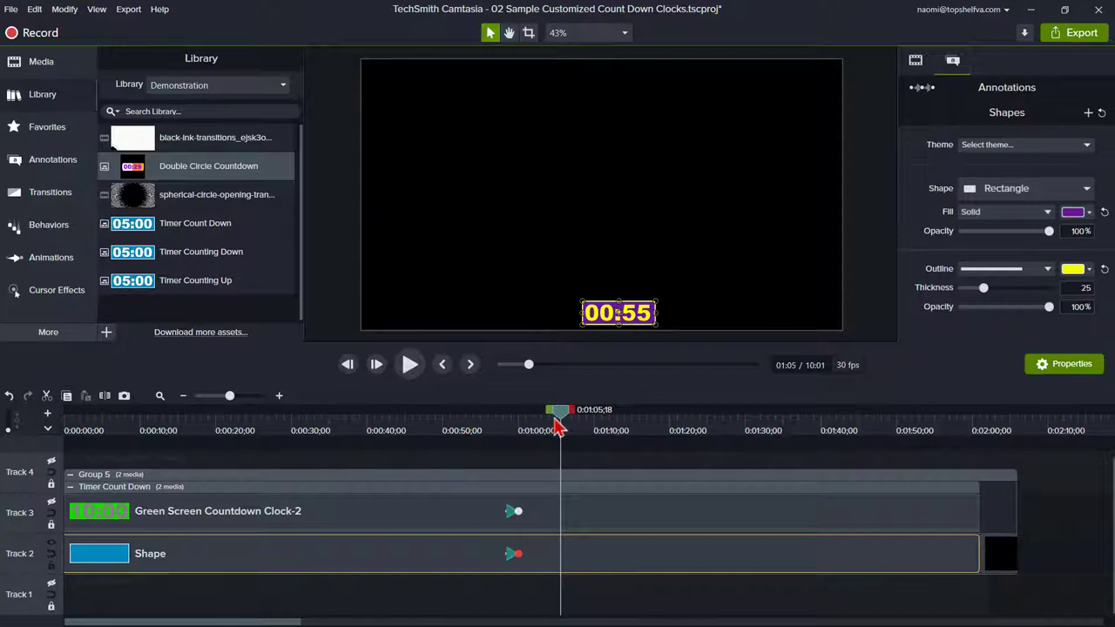
left_click_drag(563, 421, 1000, 439)
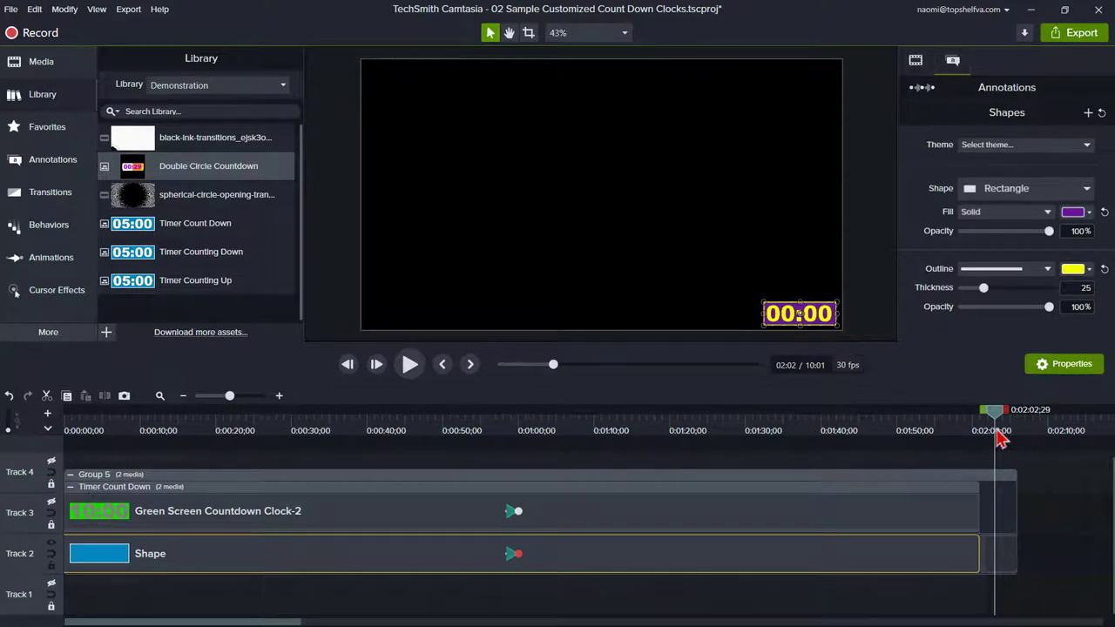
- Save the timer group to the library as Moving Lower Third Countdown using its visible size
right_click(244, 538)
left_click(250, 531)
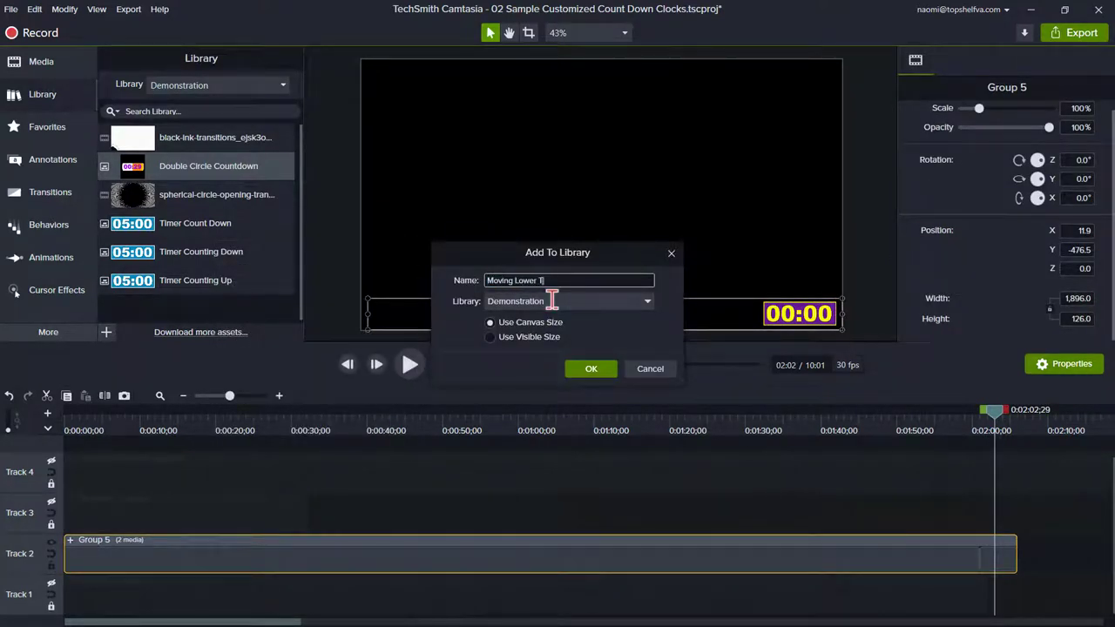
left_click(502, 336)
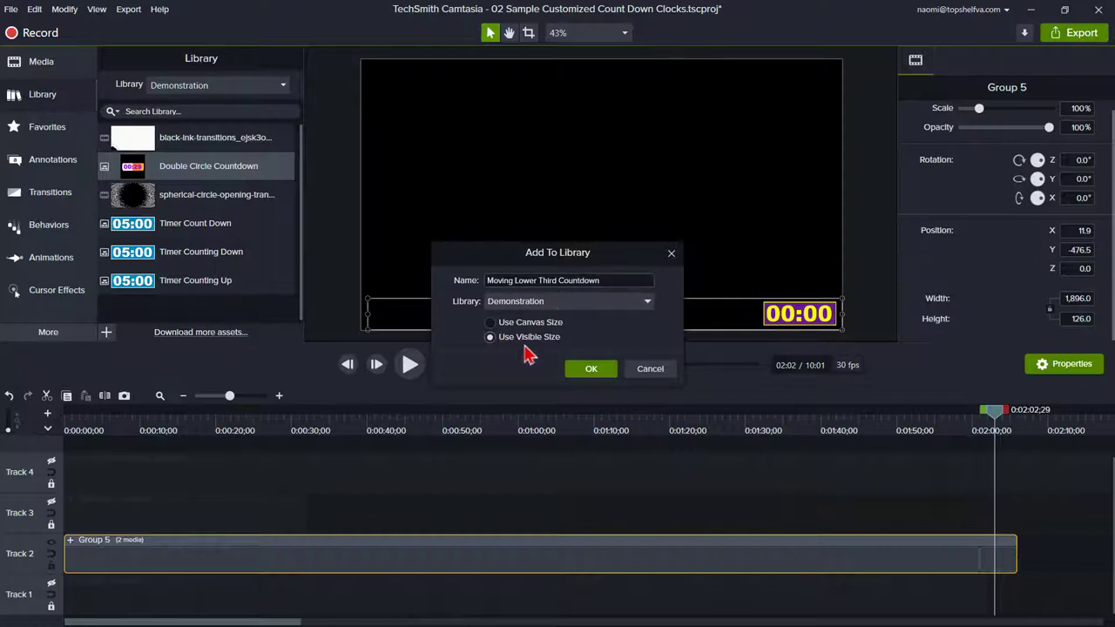
left_click(591, 368)
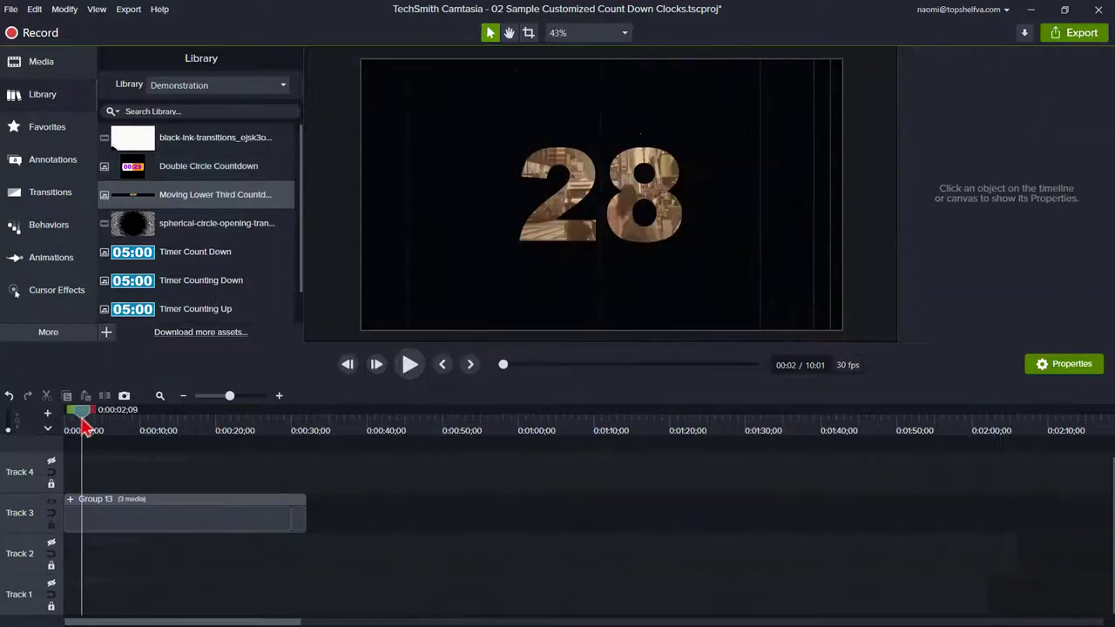
left_click_drag(85, 427, 64, 427)
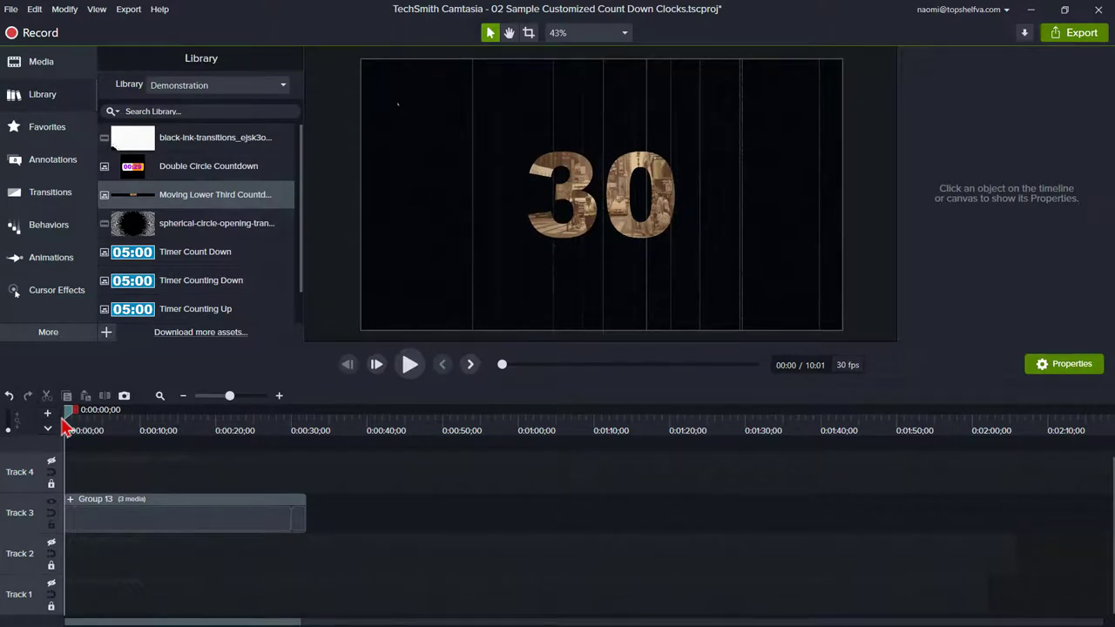
double_click(87, 517)
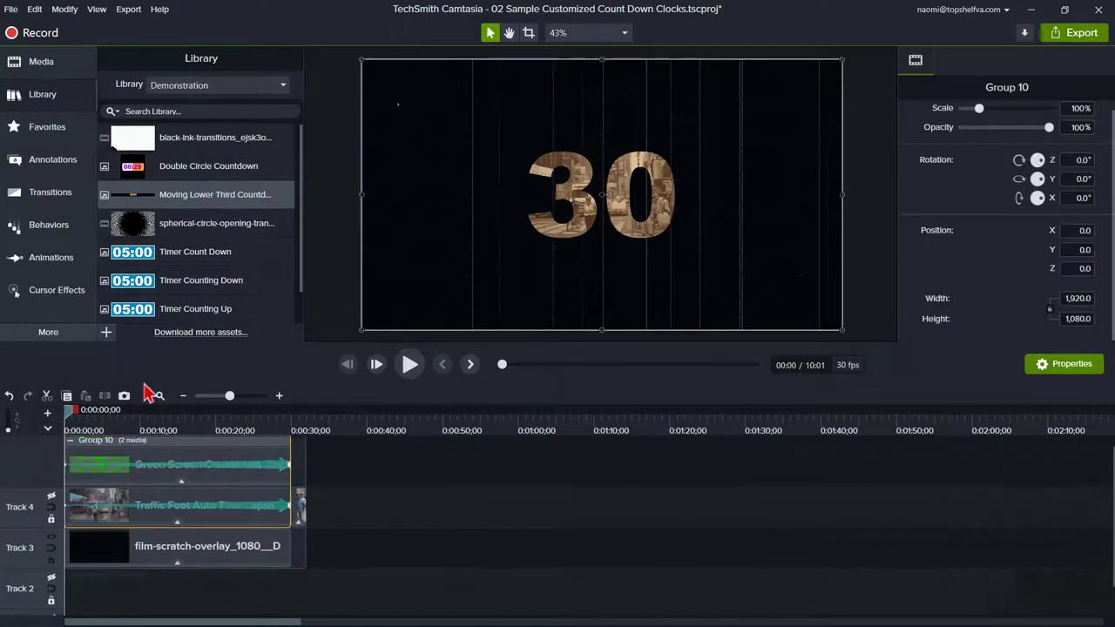
left_click(235, 488)
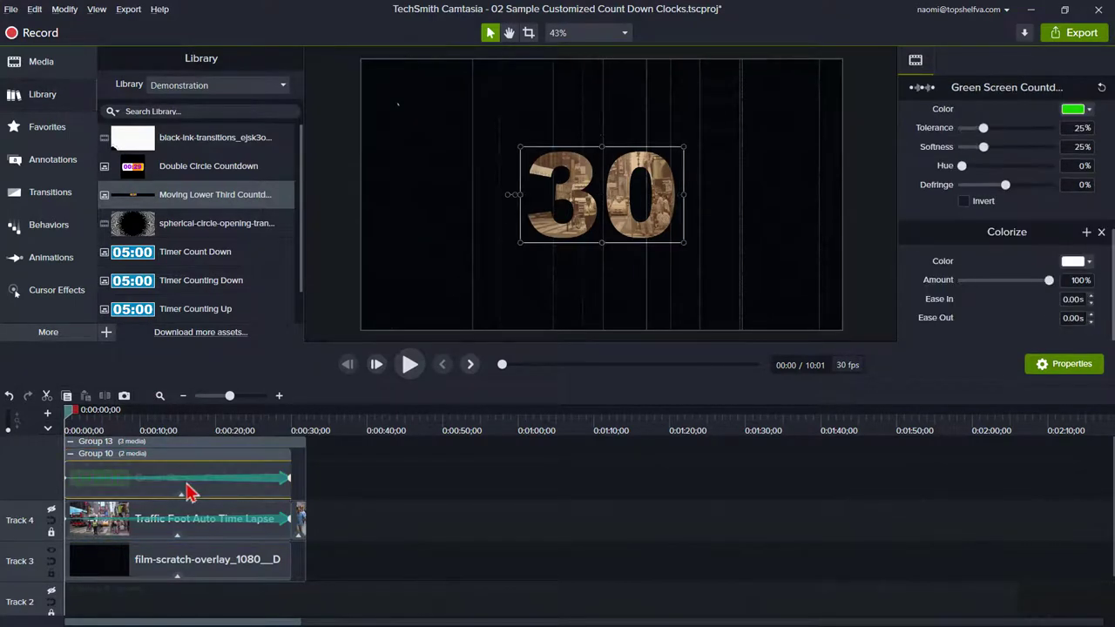
left_click(202, 533)
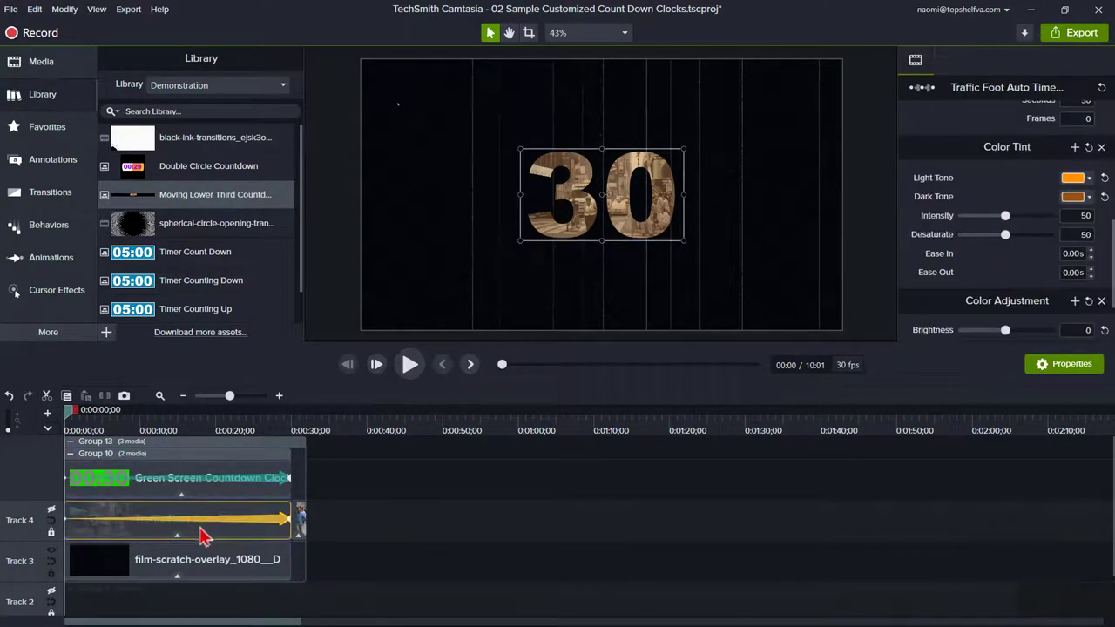
left_click(201, 533)
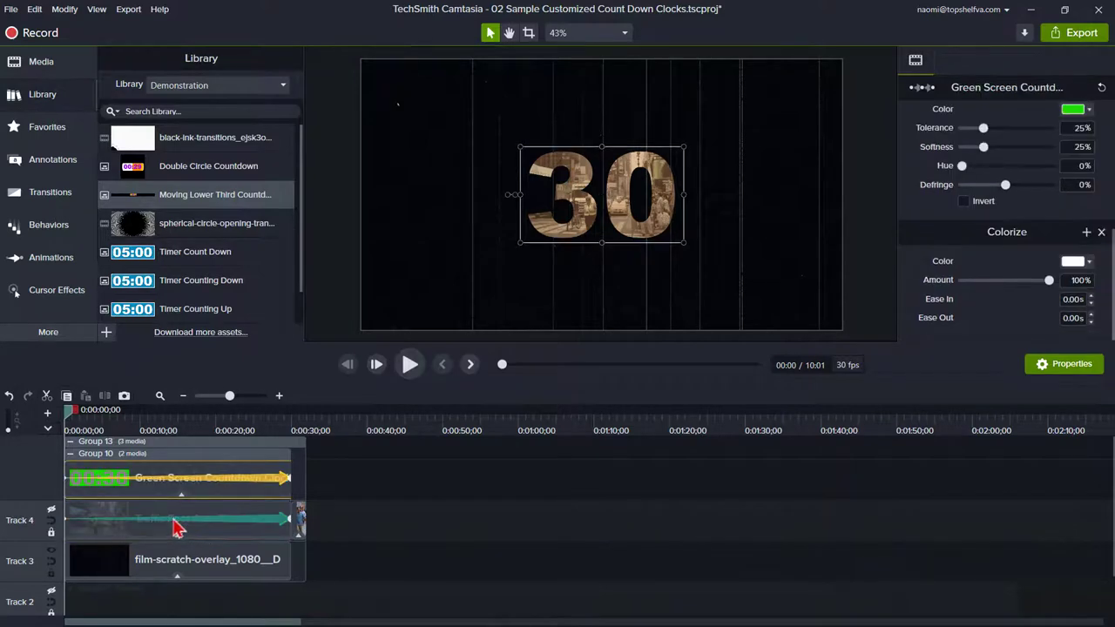
left_click(175, 528)
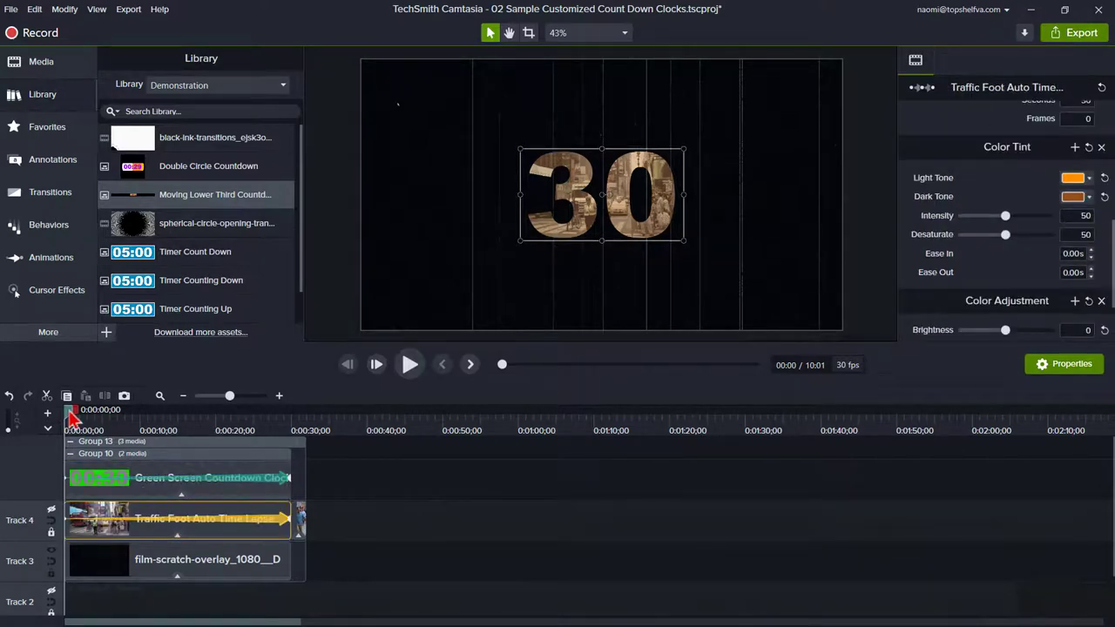
left_click_drag(71, 418, 296, 435)
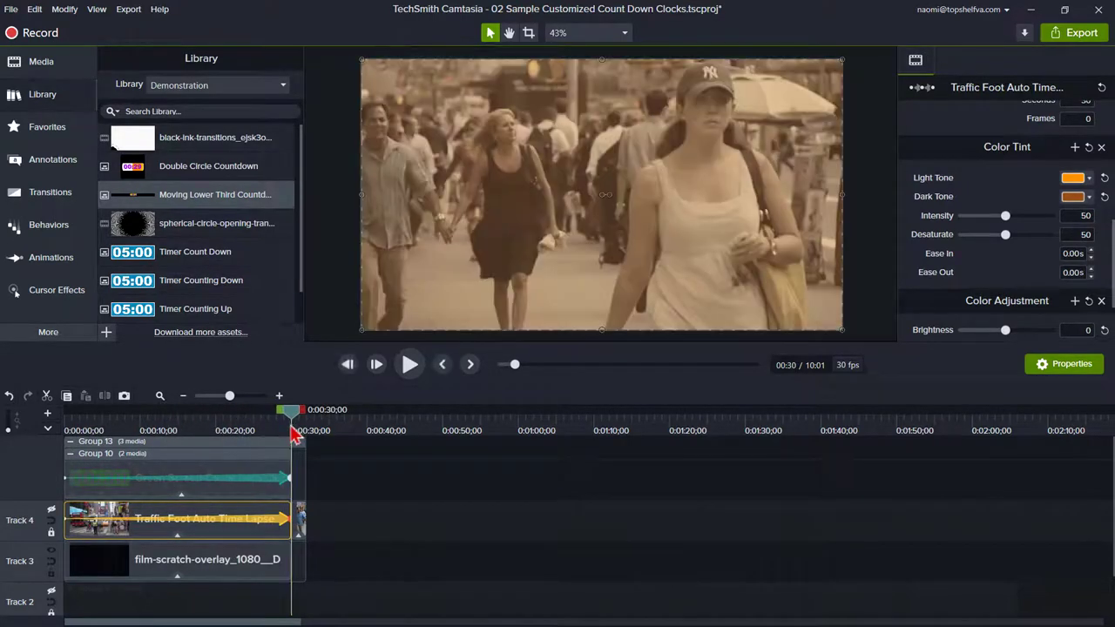
left_click(68, 453)
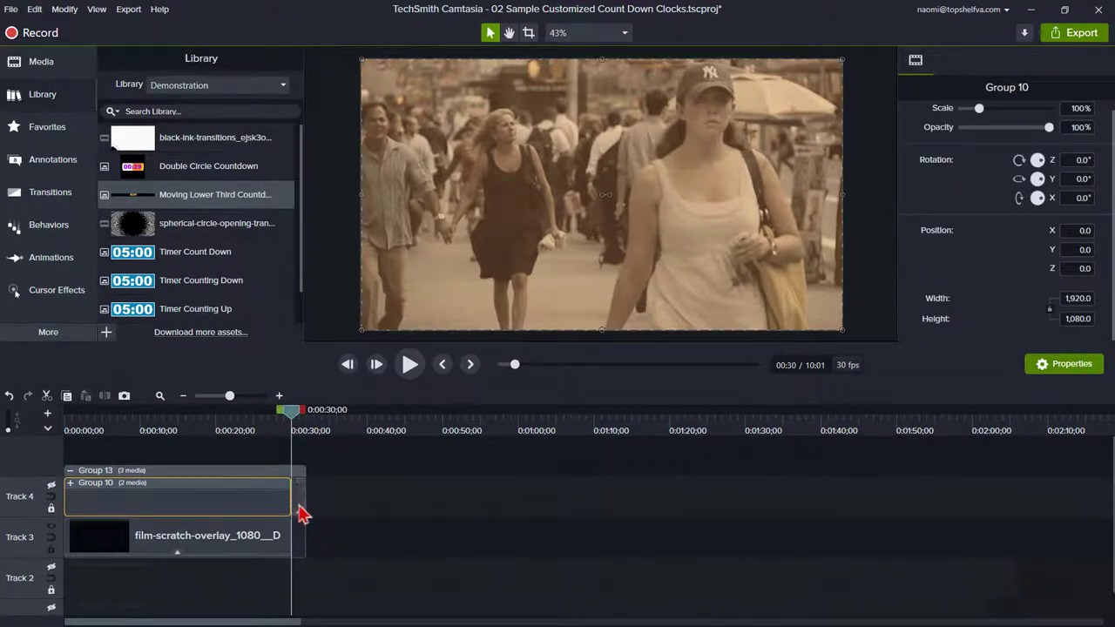
left_click(237, 397)
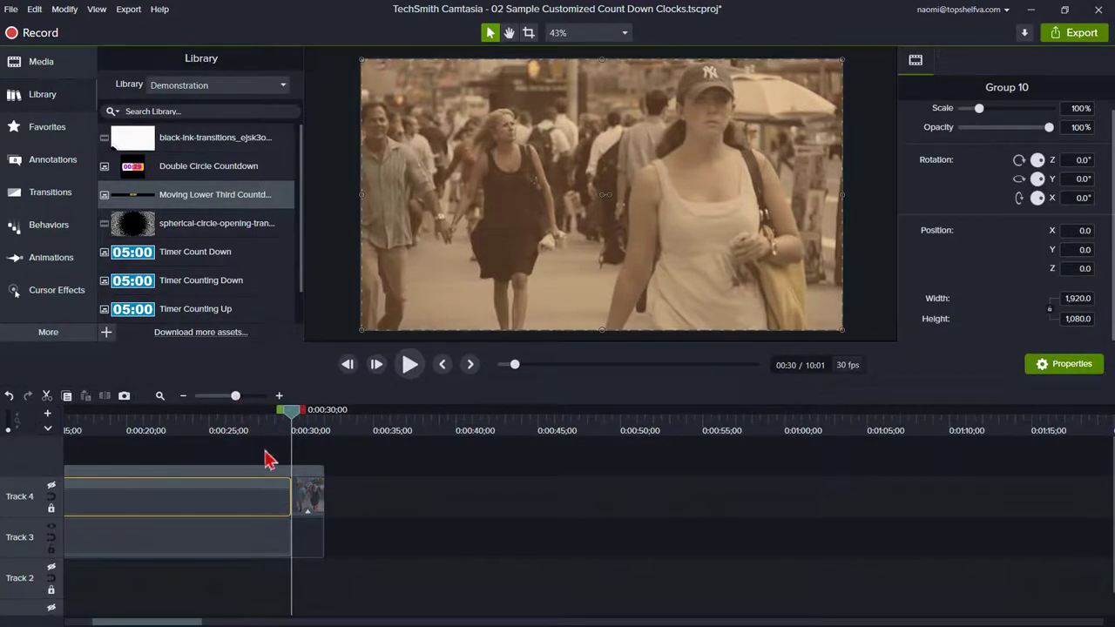
left_click(301, 514)
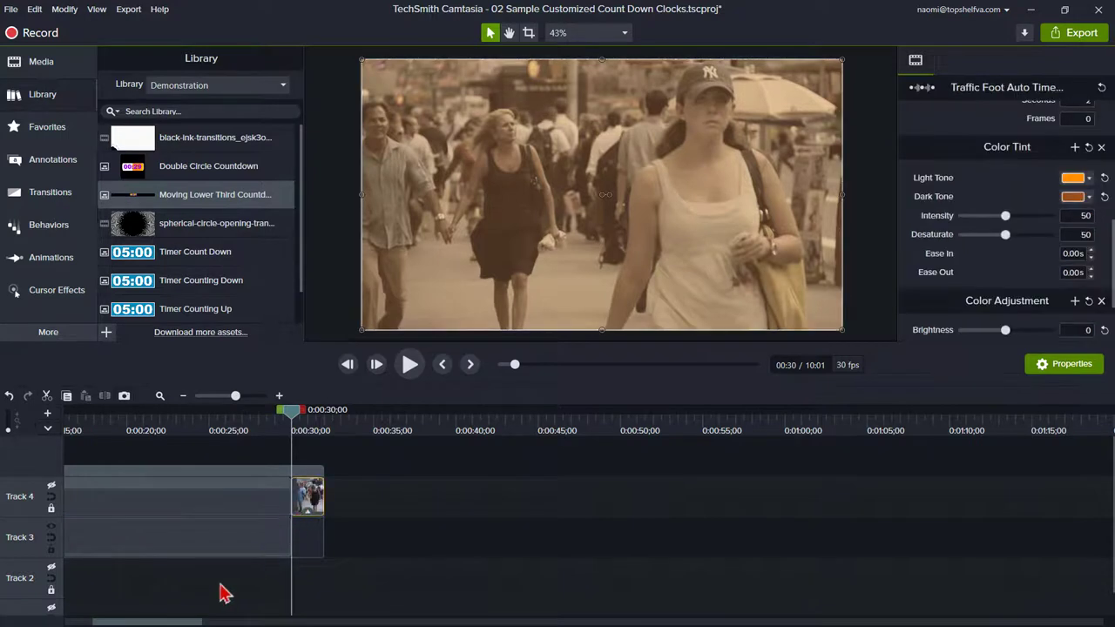
left_click_drag(174, 623, 80, 622)
left_click(157, 551)
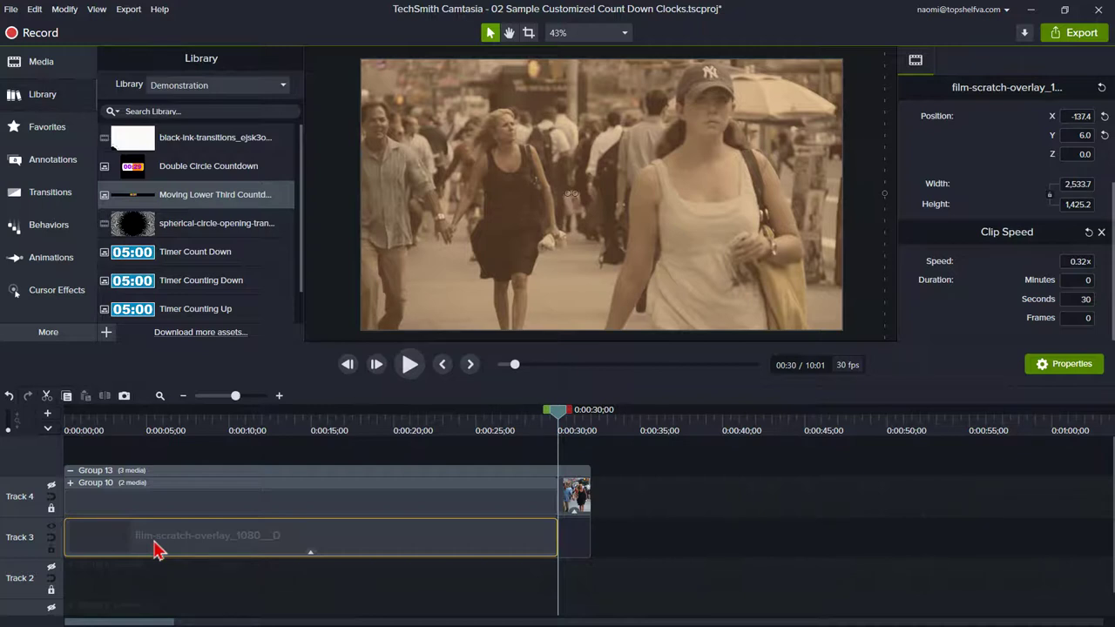
left_click(157, 551)
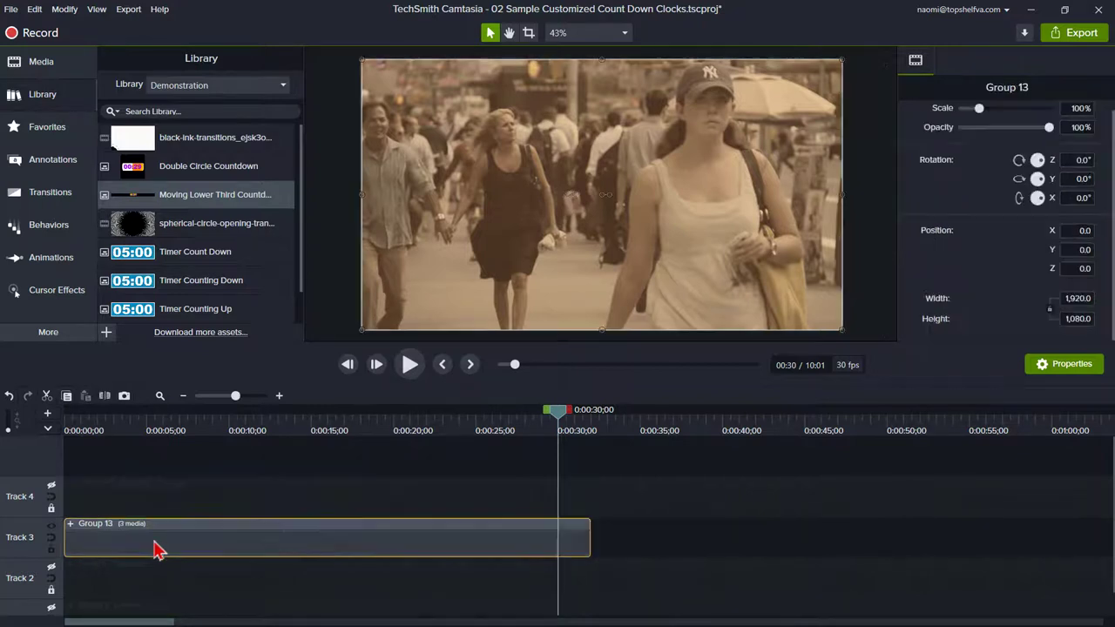